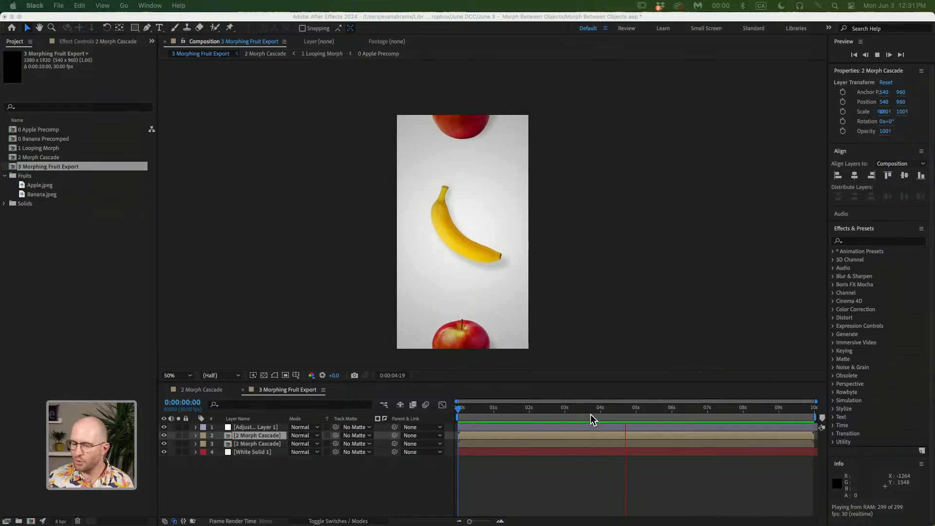
Scrub through the 3 Morphing Fruit Export composition to preview the finished fruit morph
{"action": "left_click", "coordinate": [595, 414]}
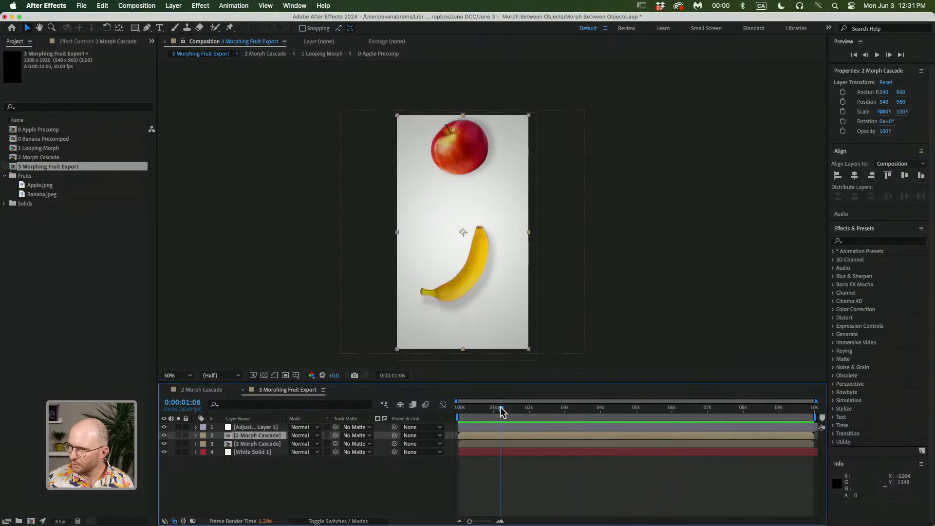
{"action": "left_click", "coordinate": [515, 406]}
{"action": "left_click_drag", "start_coordinate": [516, 406], "coordinate": [518, 405]}
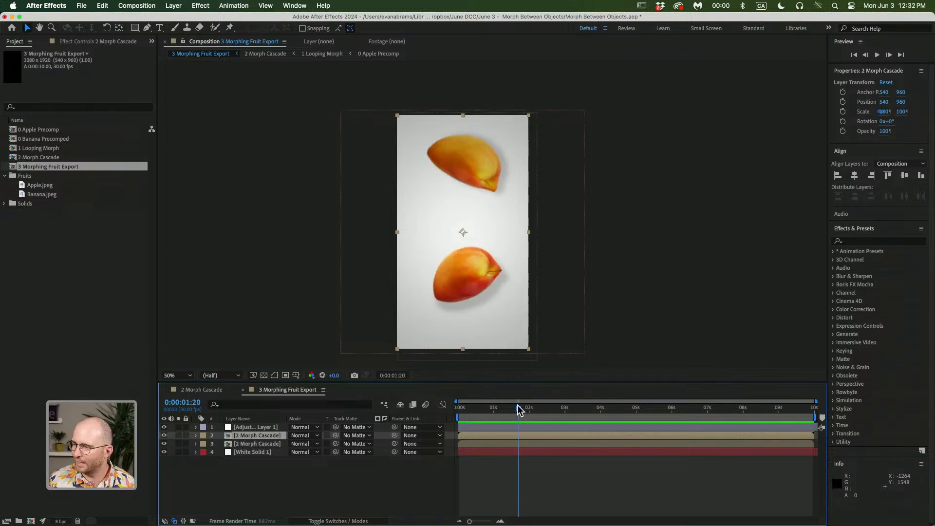
{"action": "left_click_drag", "start_coordinate": [518, 405], "coordinate": [546, 404]}
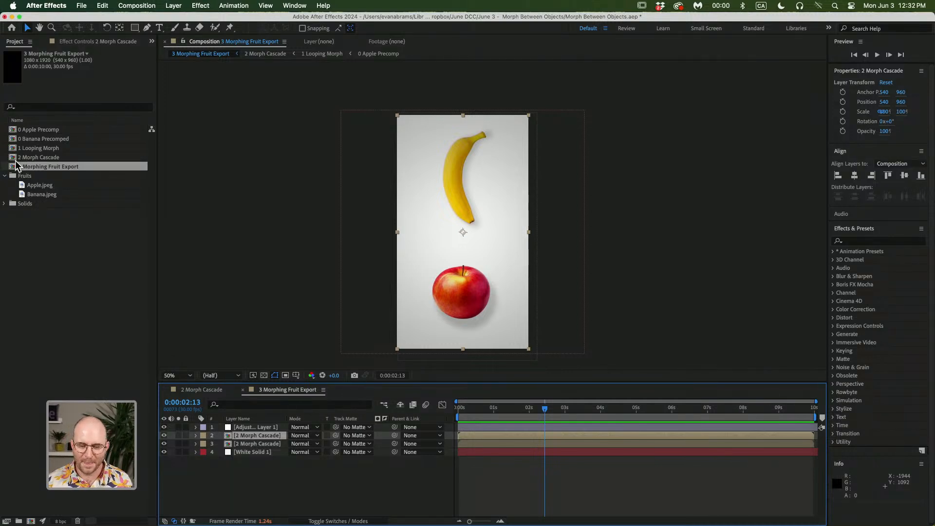
Open the Apple.jpeg and Banana.jpeg footage items to inspect the source images
{"action": "double_click", "coordinate": [48, 186]}
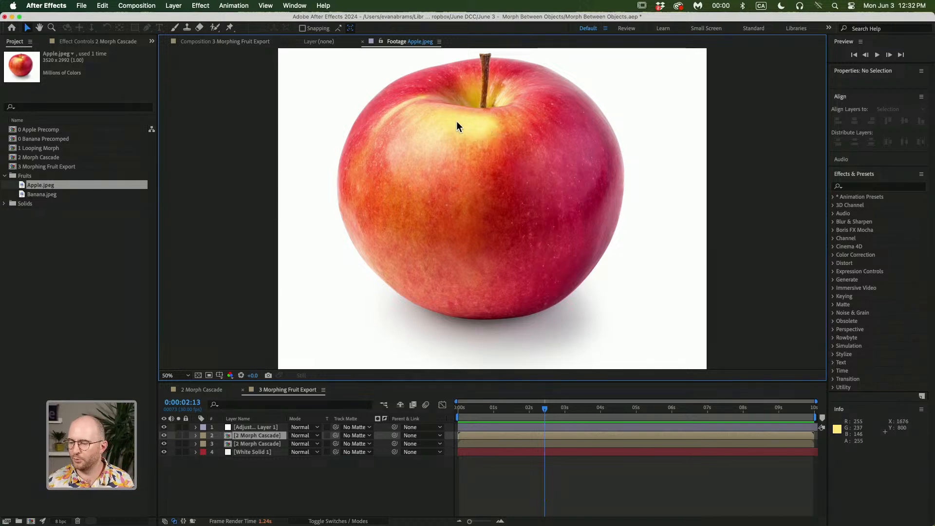
{"action": "double_click", "coordinate": [90, 195]}
{"action": "scroll", "coordinate": [526, 195], "scroll_direction": "down", "scroll_amount": 2}
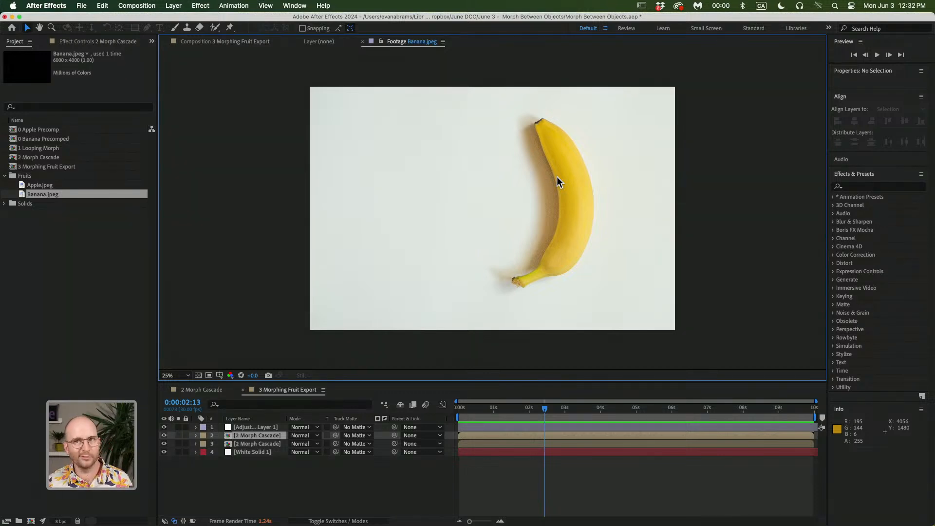
{"action": "left_click", "coordinate": [125, 262]}
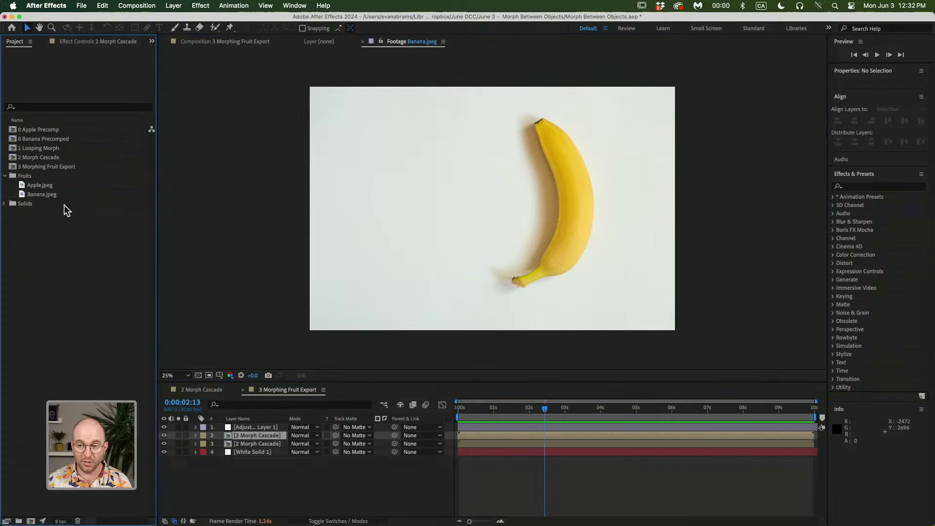
{"action": "left_click", "coordinate": [53, 187]}
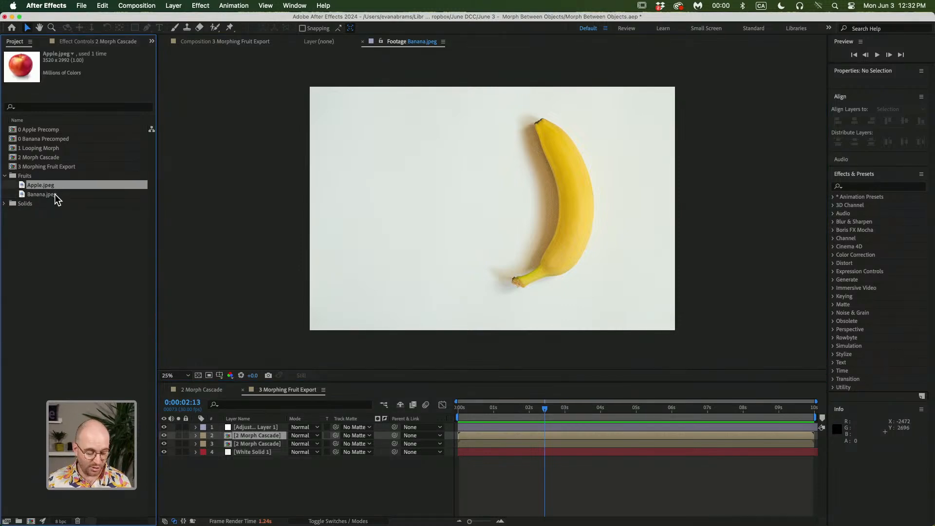
{"action": "left_click", "coordinate": [55, 196], "text": "shift"}
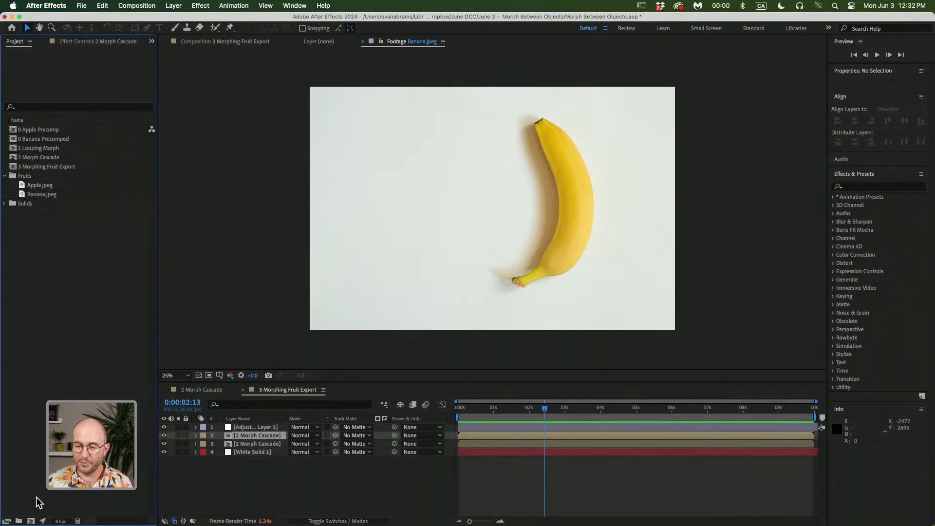
Create a new 2000 × 2000 px composition named Morph
{"action": "left_click", "coordinate": [30, 521]}
{"action": "left_click_drag", "start_coordinate": [247, 129], "coordinate": [533, 131]}
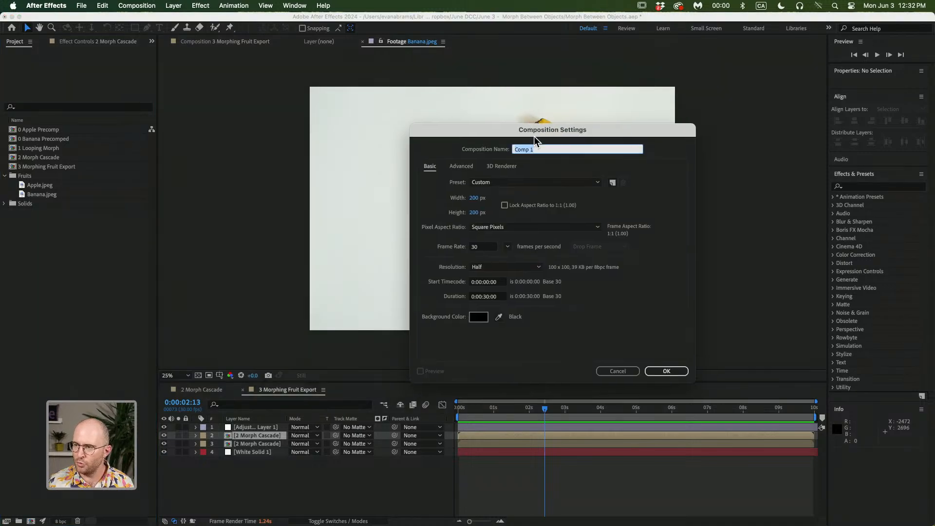
{"action": "left_click", "coordinate": [476, 197]}
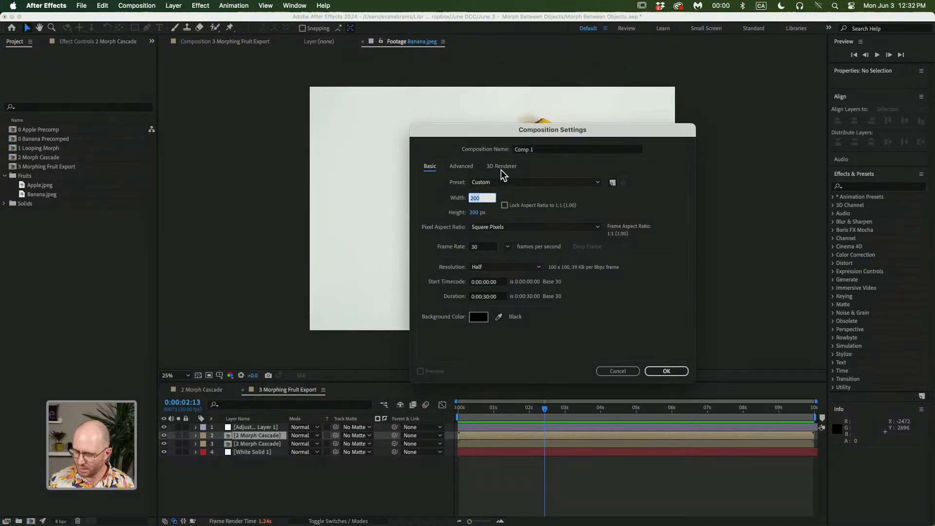
{"action": "type", "text": "2000"}
{"action": "key", "text": "Tab"}
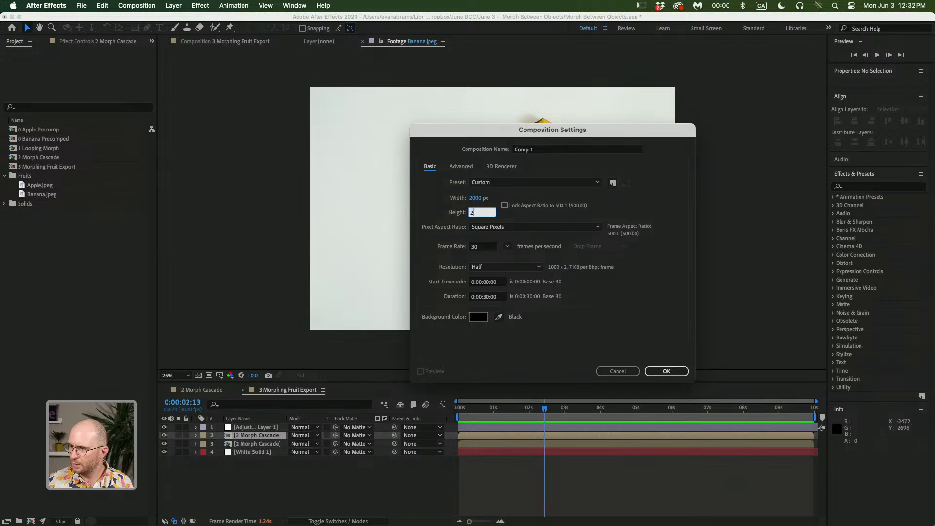
{"action": "type", "text": "2000"}
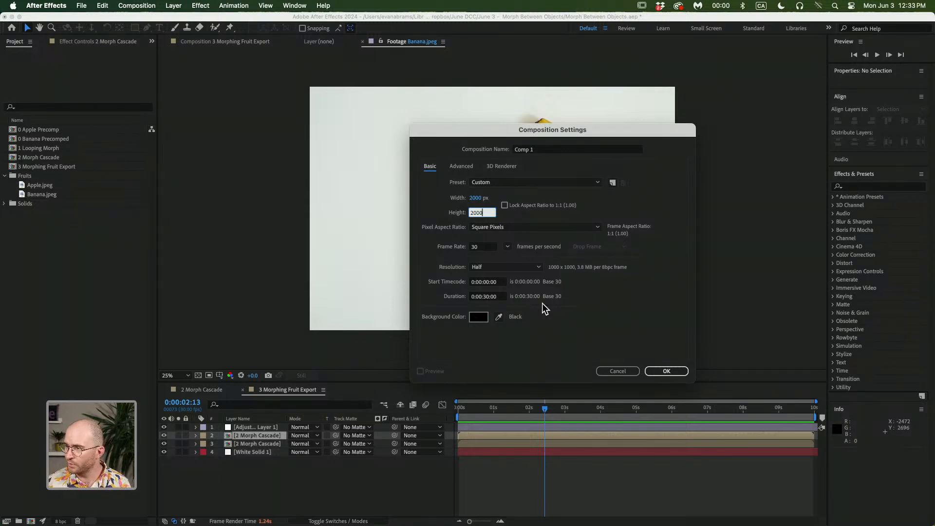
{"action": "left_click", "coordinate": [538, 152]}
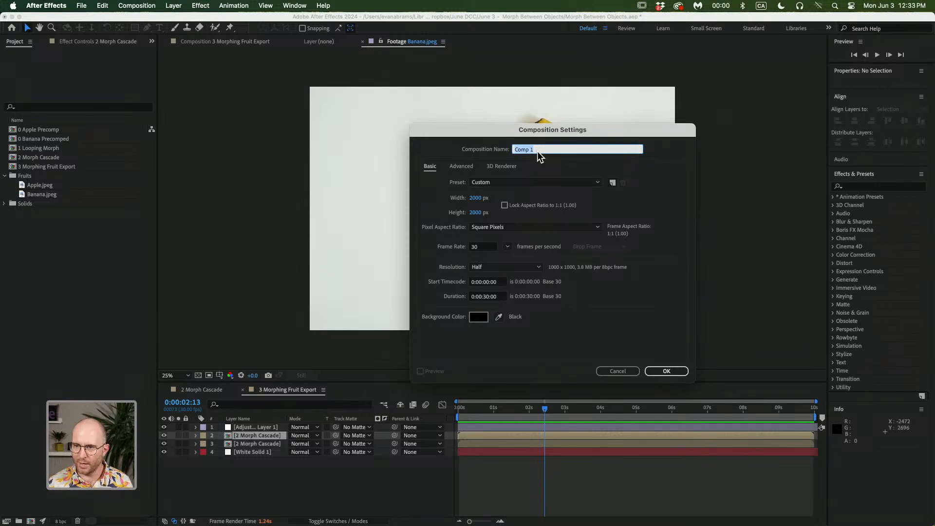
{"action": "type", "text": "Mo"}
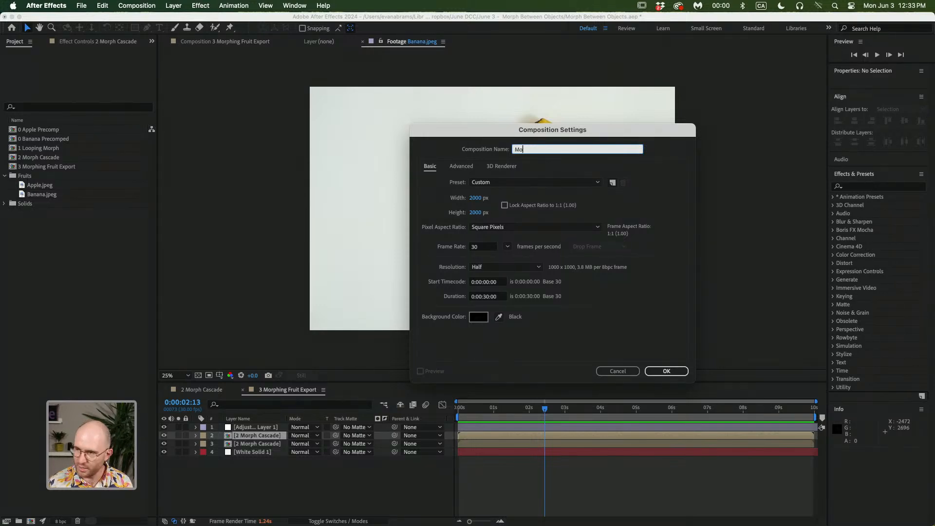
{"action": "type", "text": "rph"}
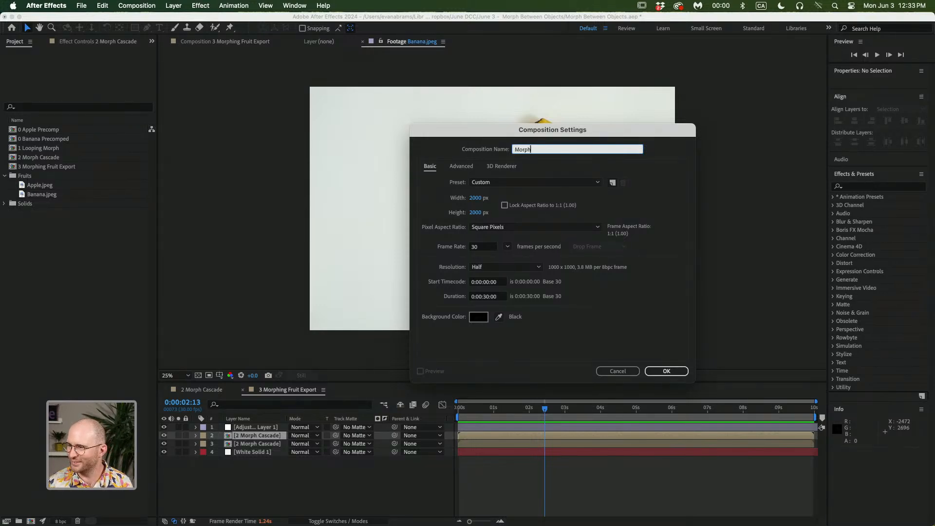
{"action": "key", "text": "Return"}
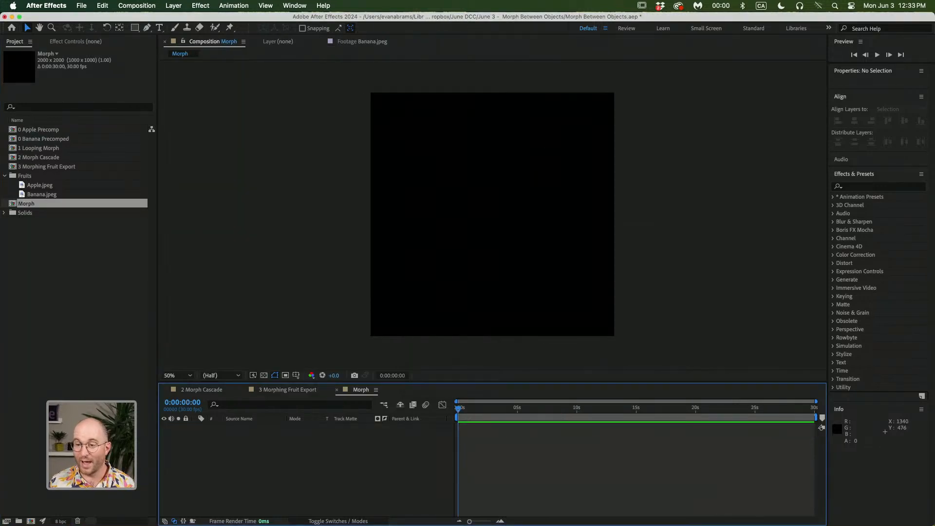
Add Apple.jpeg and Banana.jpeg together as layers in the Morph composition
{"action": "left_click", "coordinate": [74, 184]}
{"action": "left_click", "coordinate": [60, 194], "text": "shift"}
{"action": "left_click_drag", "start_coordinate": [60, 194], "coordinate": [273, 445]}
{"action": "left_click", "coordinate": [477, 471]}
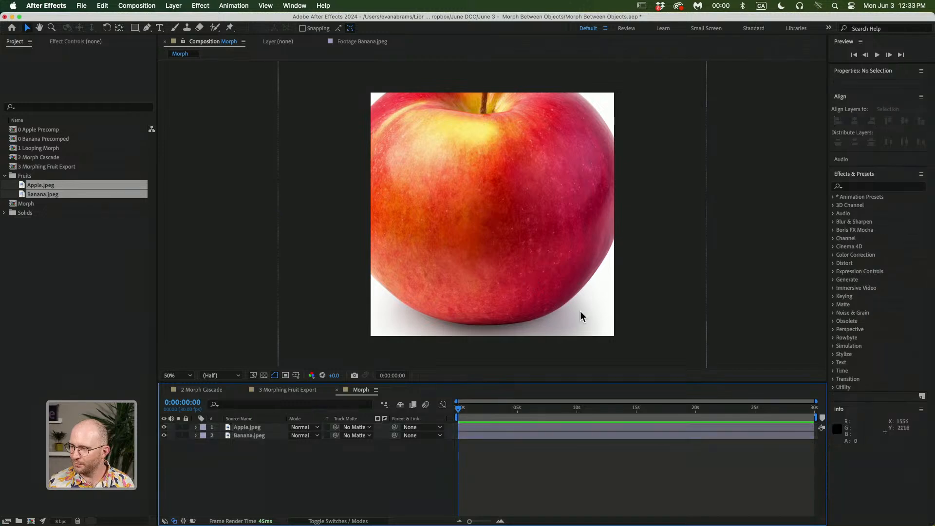
Scale the apple layer down to about 54% and center it in the frame
{"action": "left_click", "coordinate": [569, 282]}
{"action": "left_click_drag", "start_coordinate": [707, 214], "coordinate": [620, 216]}
{"action": "left_click_drag", "start_coordinate": [603, 249], "coordinate": [599, 254]}
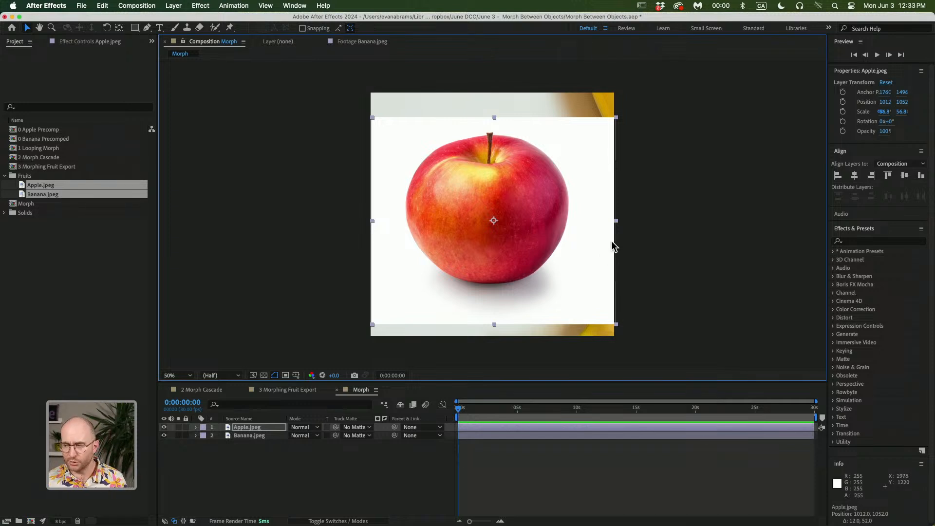
{"action": "left_click", "coordinate": [617, 226]}
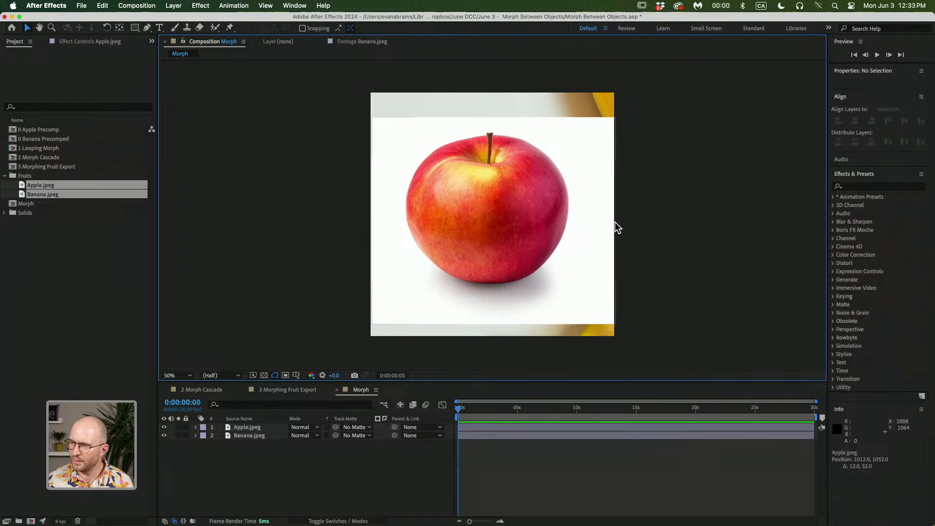
{"action": "left_click", "coordinate": [615, 226]}
{"action": "left_click_drag", "start_coordinate": [615, 223], "coordinate": [607, 219]}
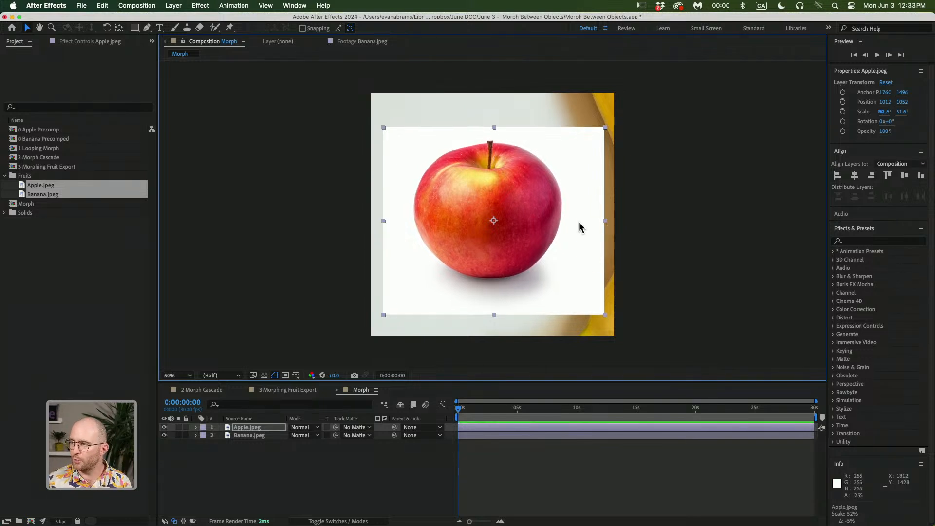
{"action": "left_click_drag", "start_coordinate": [498, 159], "coordinate": [499, 158]}
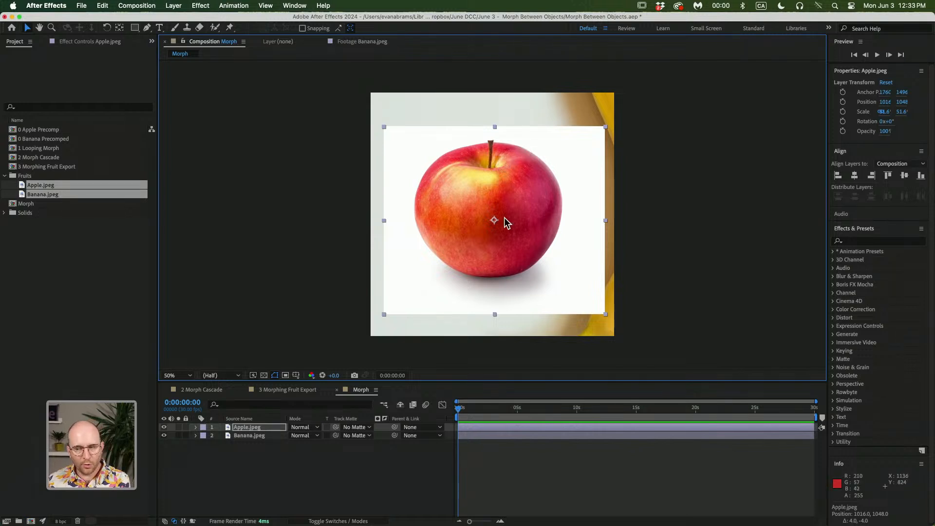
With the apple layer temporarily hidden, scale the banana layer to about 52%, rotate it about 17° and center the banana
{"action": "left_click", "coordinate": [273, 435]}
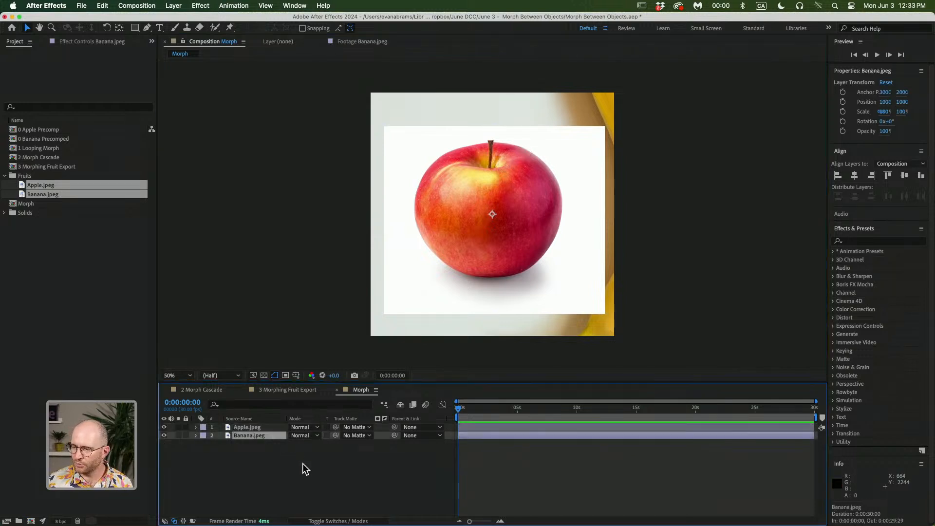
{"action": "left_click", "coordinate": [164, 427]}
{"action": "left_click_drag", "start_coordinate": [458, 253], "coordinate": [362, 276]}
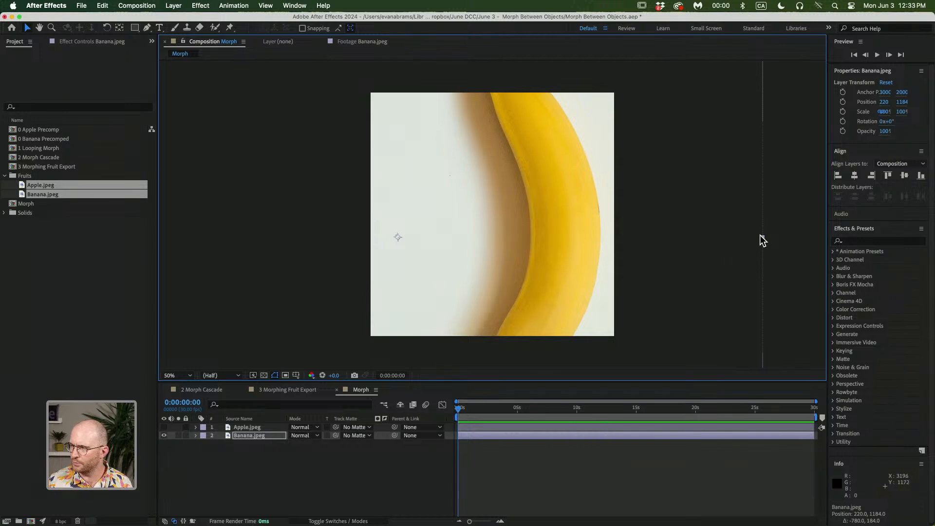
{"action": "left_click_drag", "start_coordinate": [761, 235], "coordinate": [540, 253]}
{"action": "left_click_drag", "start_coordinate": [531, 264], "coordinate": [623, 219]}
{"action": "key", "text": "w"}
{"action": "left_click_drag", "start_coordinate": [577, 180], "coordinate": [512, 255]}
{"action": "key", "text": "v"}
{"action": "key", "text": "w"}
{"action": "left_click_drag", "start_coordinate": [602, 283], "coordinate": [597, 268]}
{"action": "key", "text": "v"}
{"action": "left_click_drag", "start_coordinate": [733, 192], "coordinate": [744, 191]}
{"action": "left_click_drag", "start_coordinate": [700, 214], "coordinate": [702, 217]}
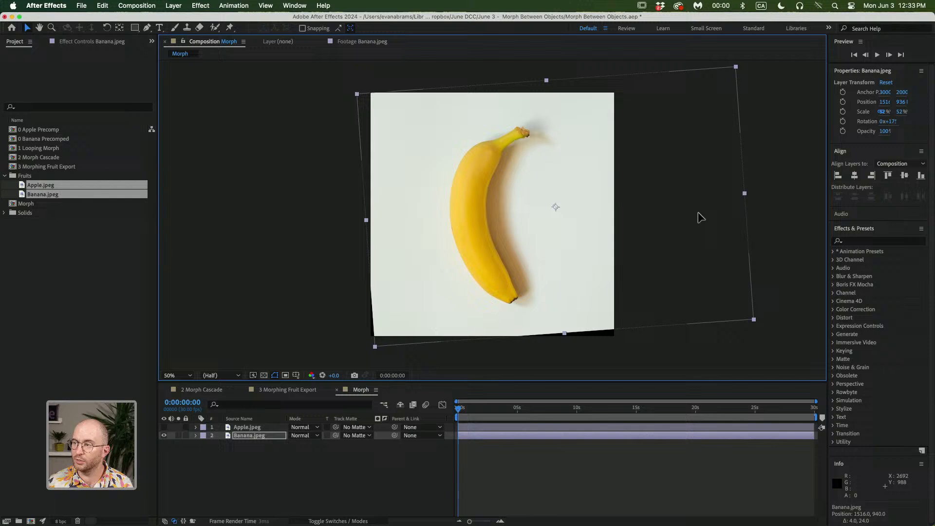
{"action": "left_click", "coordinate": [163, 427]}
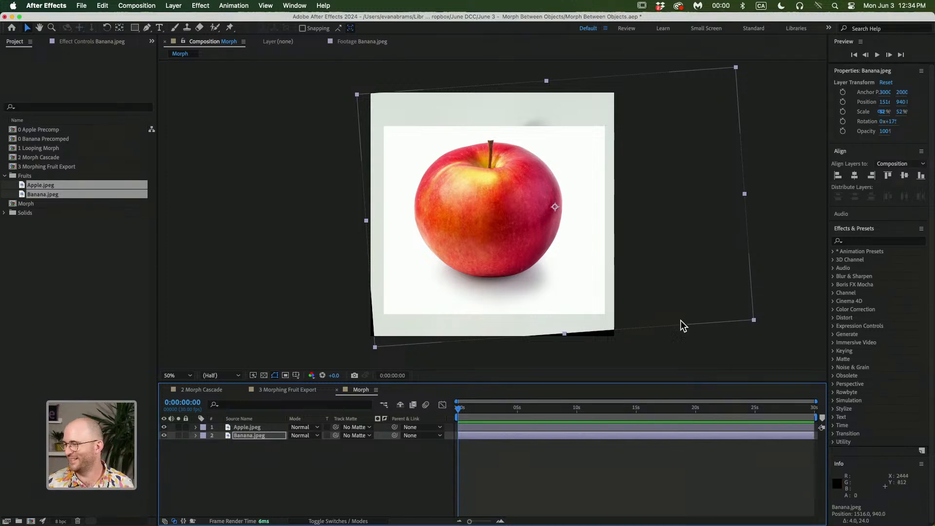
Toggle the apple layer's visibility to compare its placement against the banana
{"action": "left_click", "coordinate": [480, 474]}
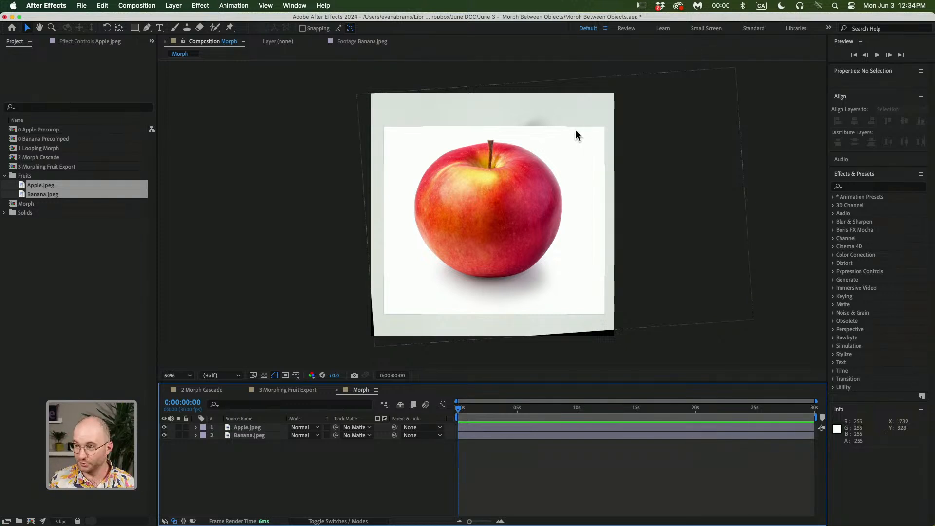
{"action": "left_click", "coordinate": [513, 163]}
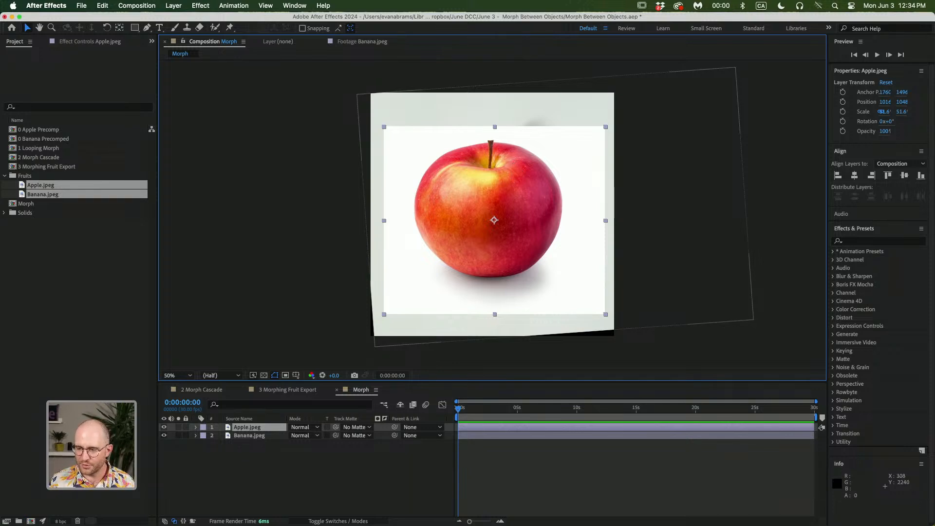
{"action": "left_click", "coordinate": [164, 427]}
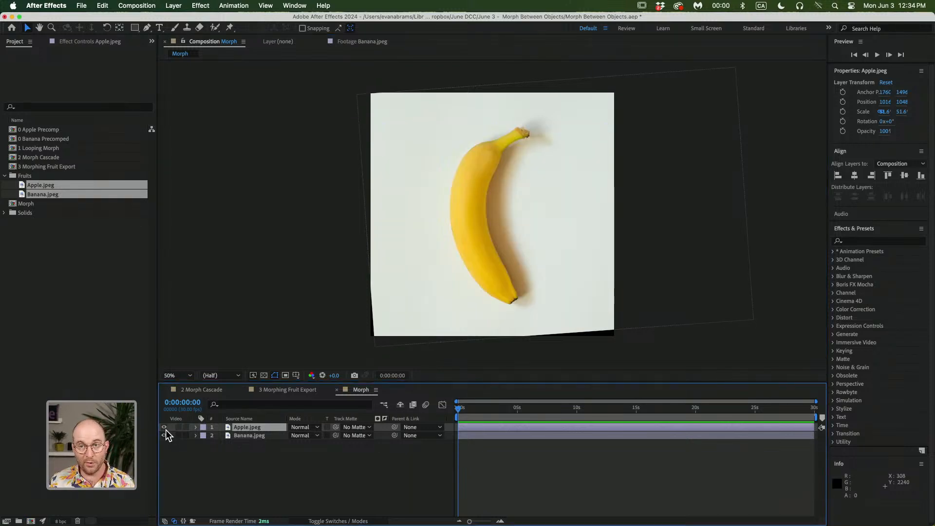
{"action": "left_click", "coordinate": [164, 428]}
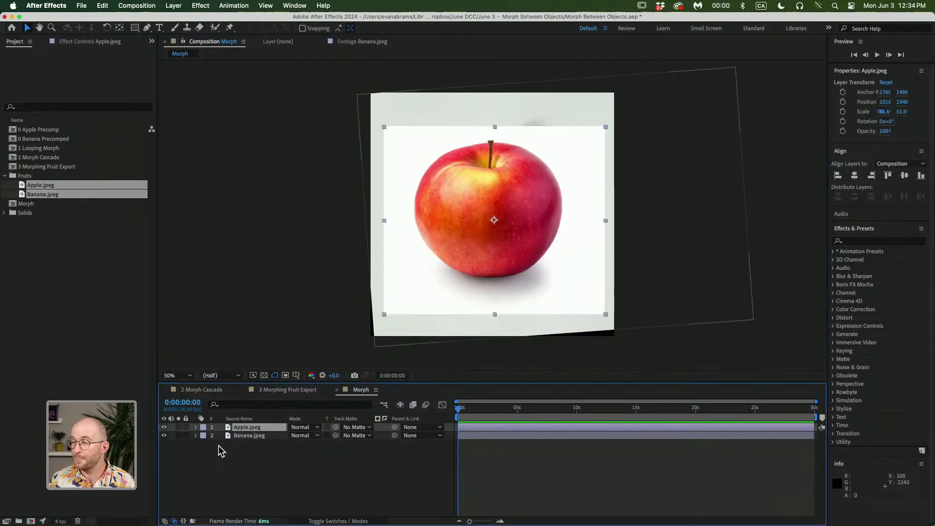
Pre-compose the apple layer, moving all attributes into the new composition named "Apple in place"
{"action": "left_click", "coordinate": [246, 427]}
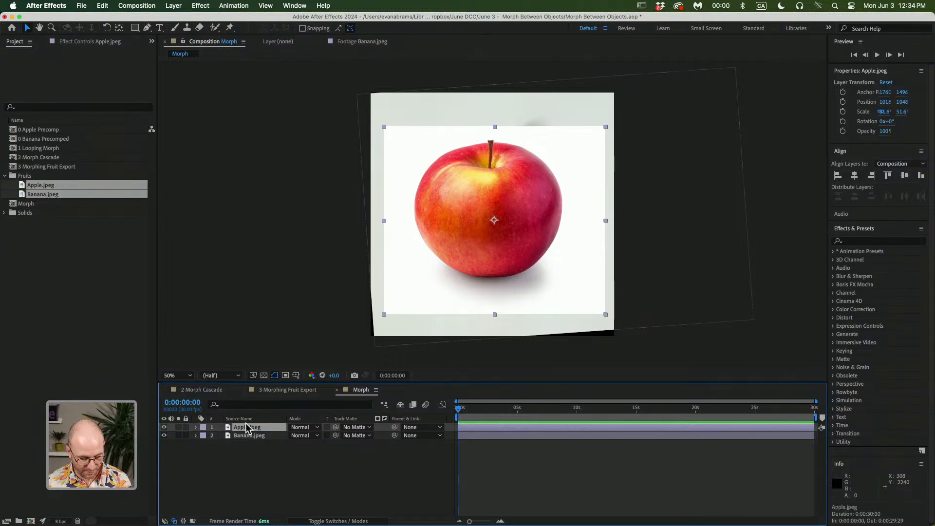
{"action": "key", "text": "super+shift+c"}
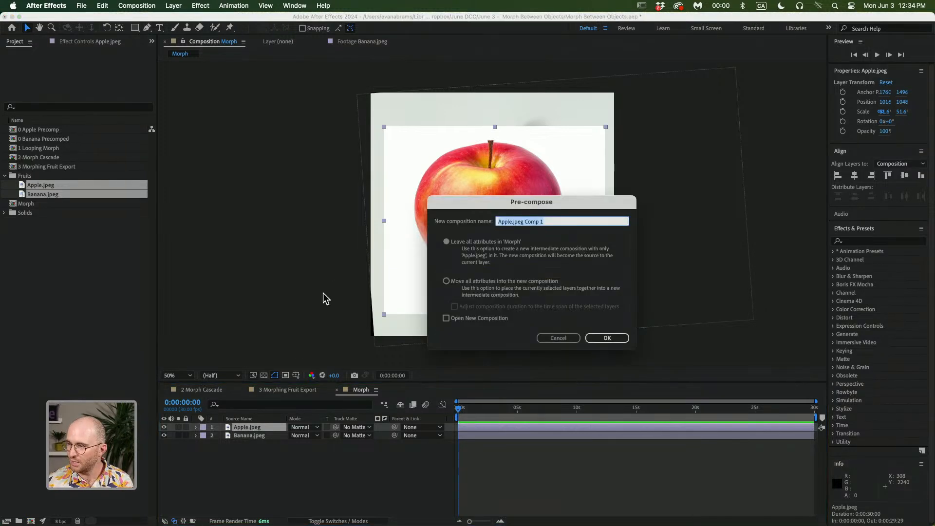
{"action": "left_click", "coordinate": [461, 284]}
{"action": "left_click", "coordinate": [547, 223]}
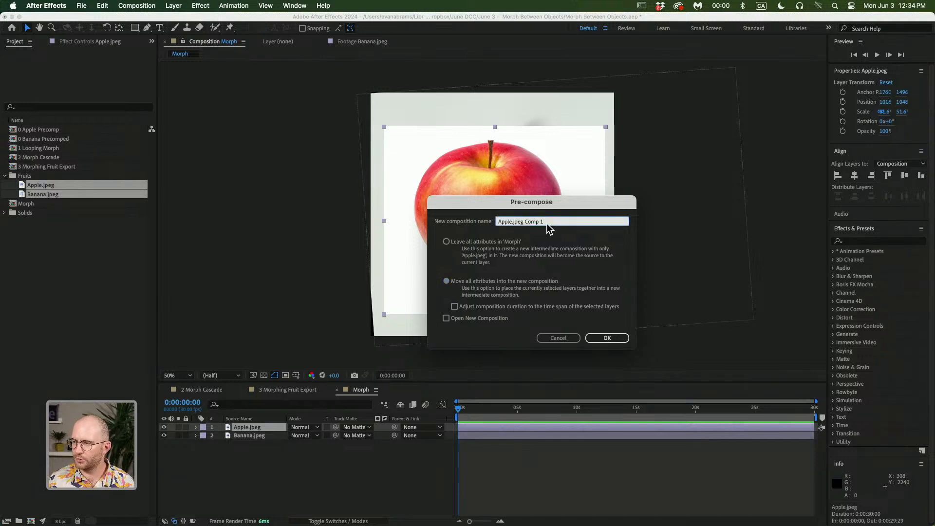
{"action": "triple_click", "coordinate": [546, 223]}
{"action": "type", "text": "A"}
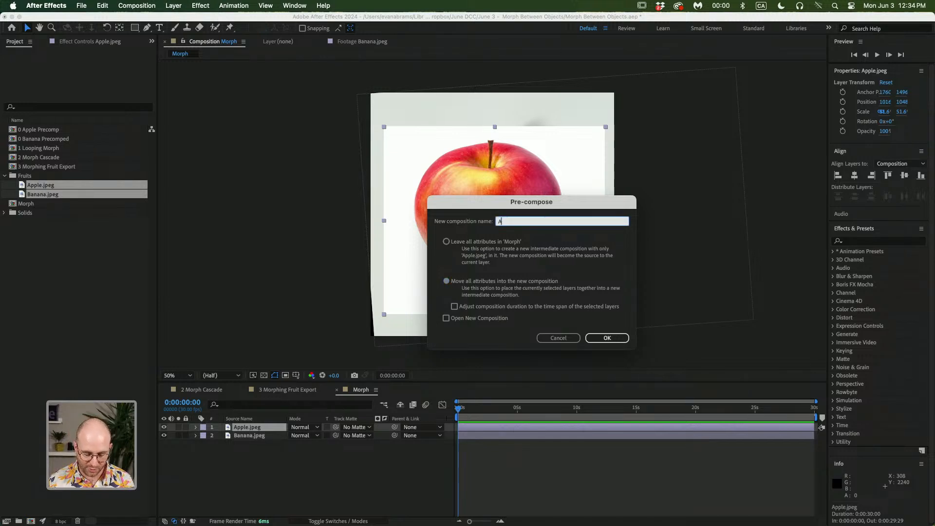
{"action": "type", "text": "pple precomp"}
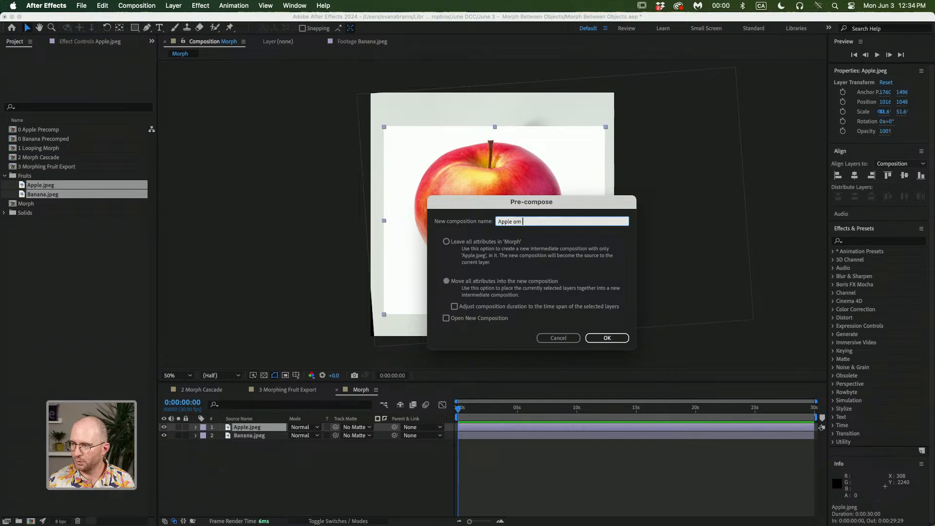
{"action": "key", "text": "BackSpace"}
{"action": "key", "text": "BackSpace"}
{"action": "key", "text": "BackSpace"}
{"action": "key", "text": "BackSpace"}
{"action": "key", "text": "BackSpace"}
{"action": "key", "text": "BackSpace"}
{"action": "key", "text": "BackSpace"}
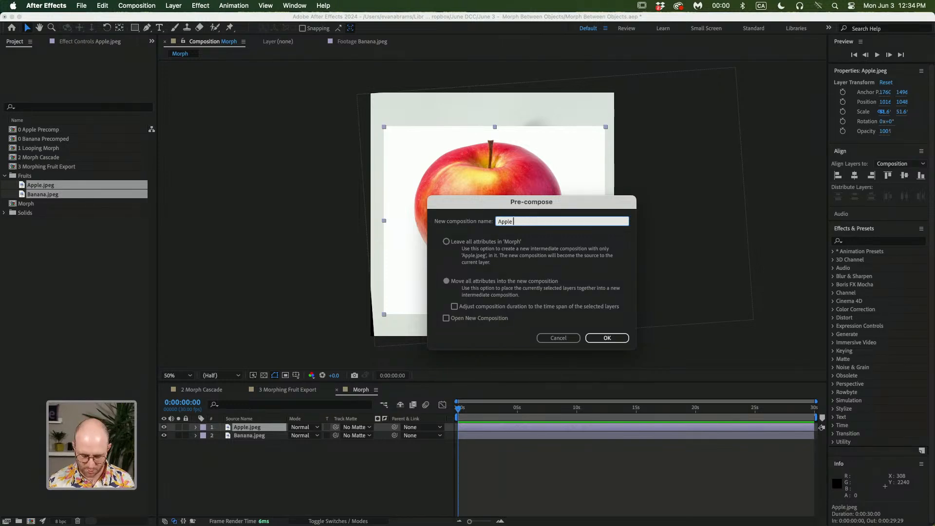
{"action": "type", "text": "in place"}
{"action": "key", "text": "Return"}
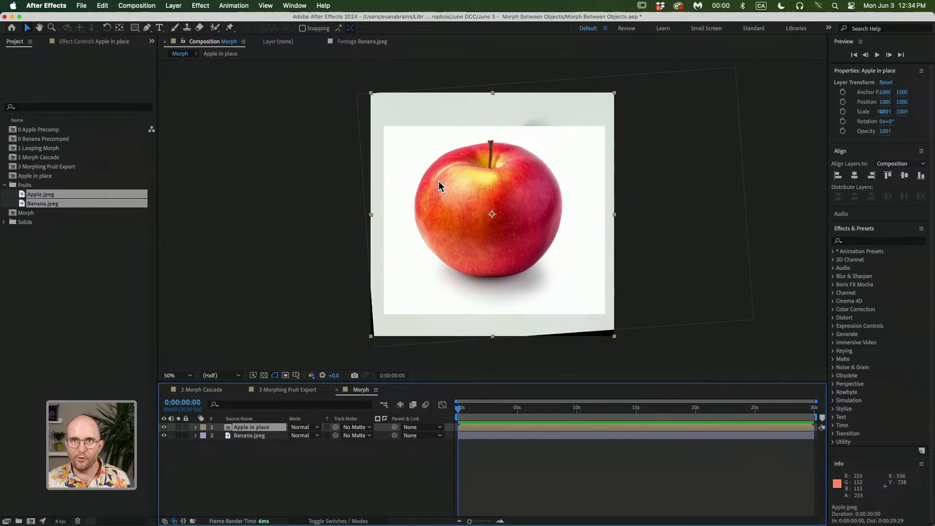
Nudge the Apple in place layer slightly and undo the move
{"action": "left_click_drag", "start_coordinate": [384, 96], "coordinate": [394, 108]}
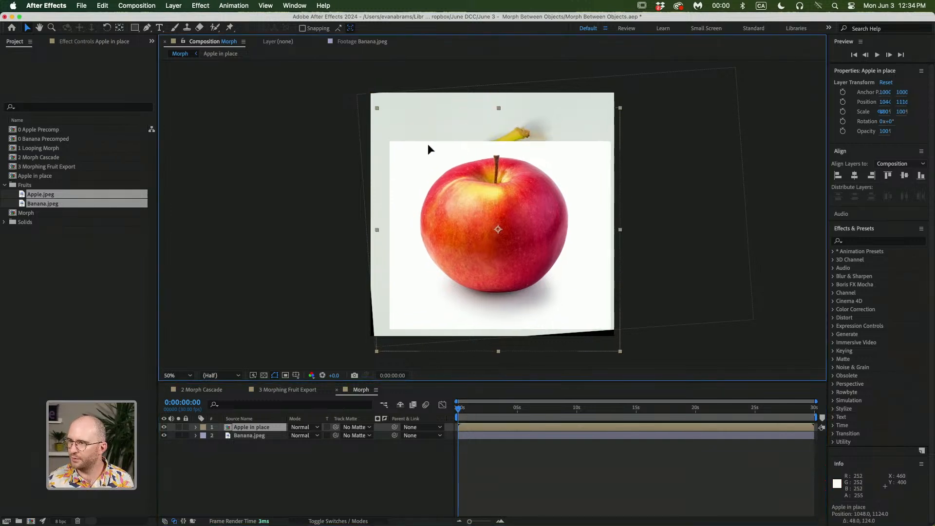
{"action": "key", "text": "super+z"}
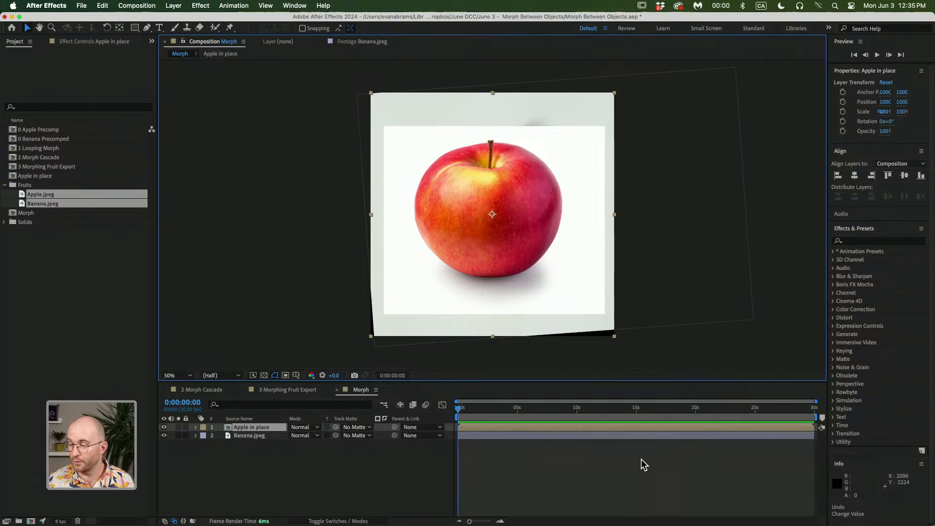
Pre-compose the banana layer, moving all attributes into a new composition named "Banana in Place"
{"action": "left_click", "coordinate": [610, 434]}
{"action": "key", "text": "super+shift+c"}
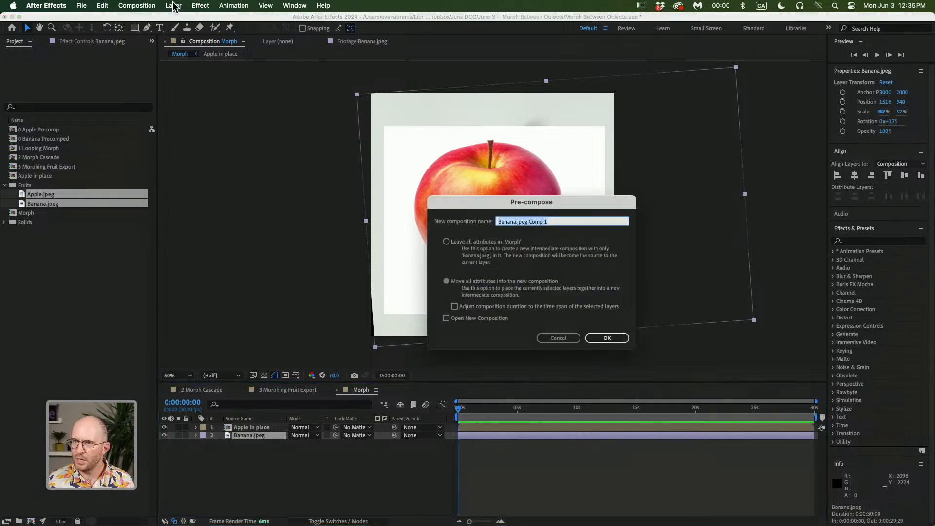
{"action": "left_click", "coordinate": [281, 8]}
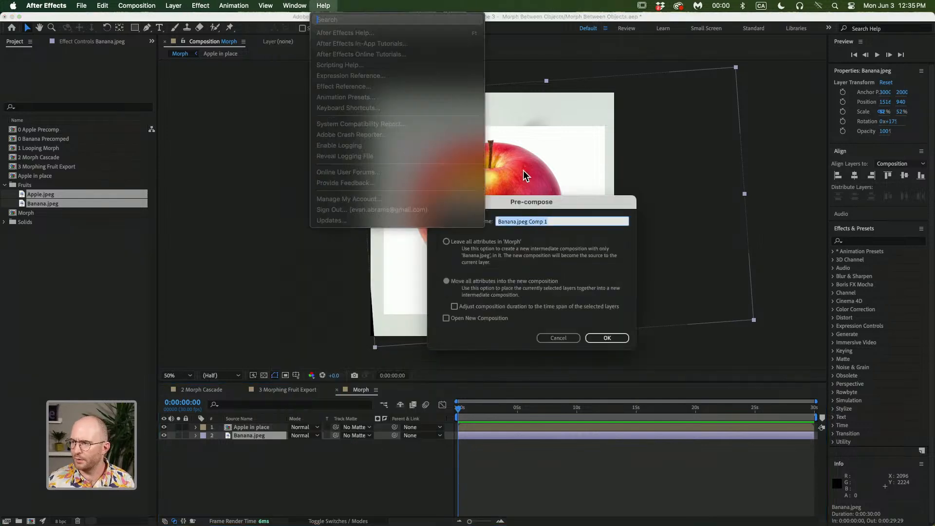
{"action": "left_click", "coordinate": [518, 206]}
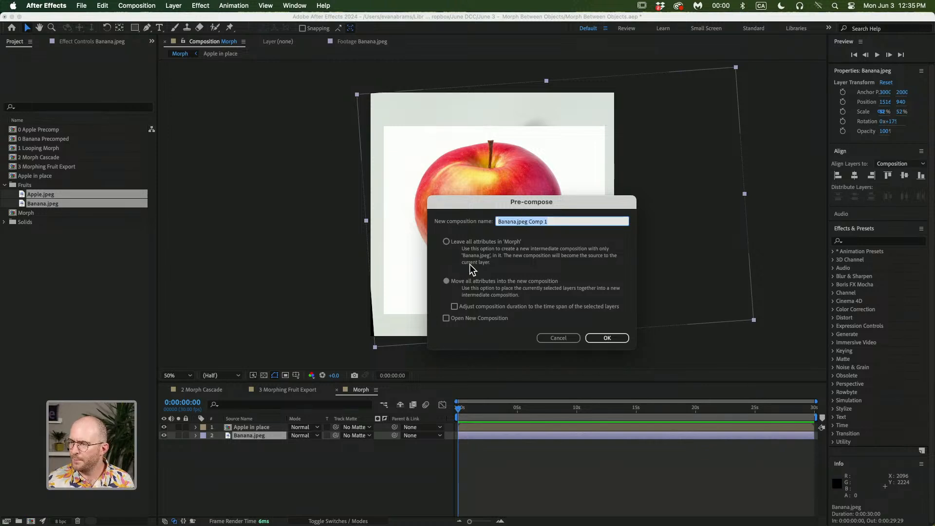
{"action": "left_click", "coordinate": [461, 282]}
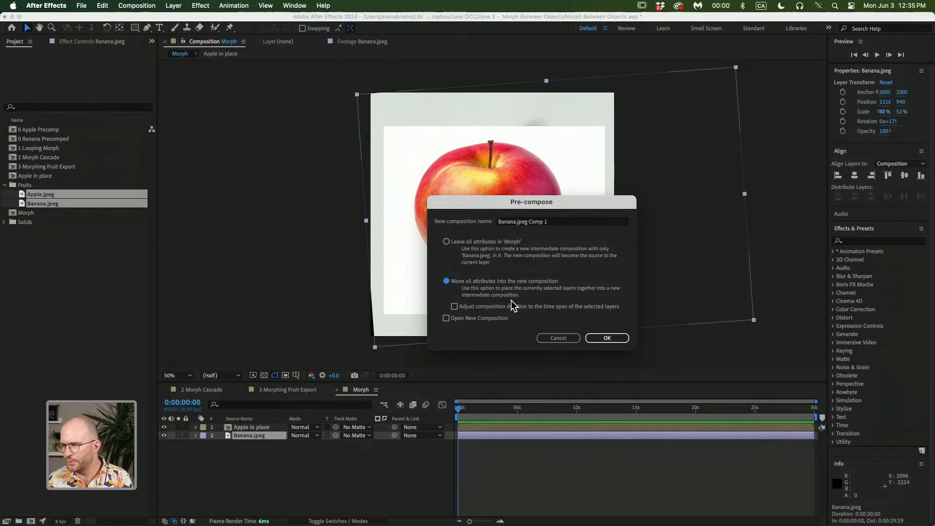
{"action": "left_click", "coordinate": [553, 224]}
{"action": "type", "text": "Banana in Place"}
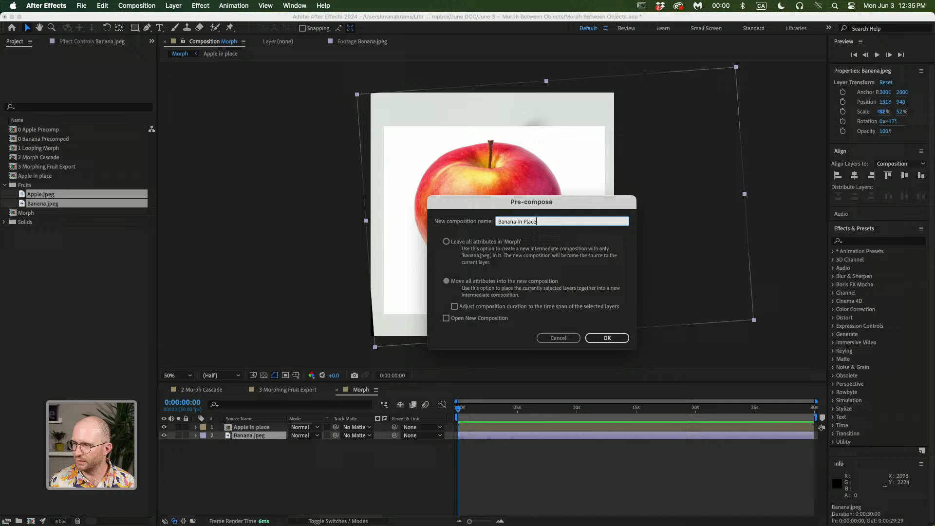
{"action": "key", "text": "Return"}
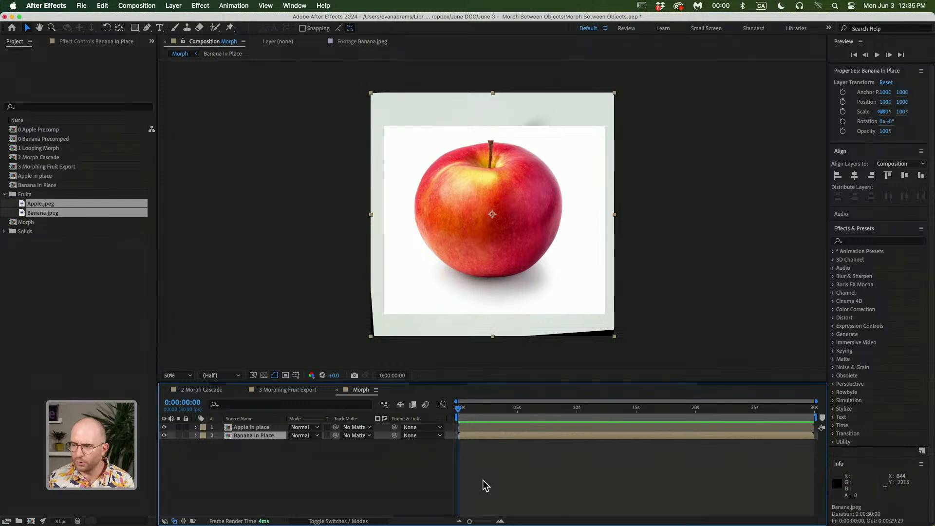
Open the Apple in place precomp to check its contents and return to the Morph composition
{"action": "double_click", "coordinate": [266, 427]}
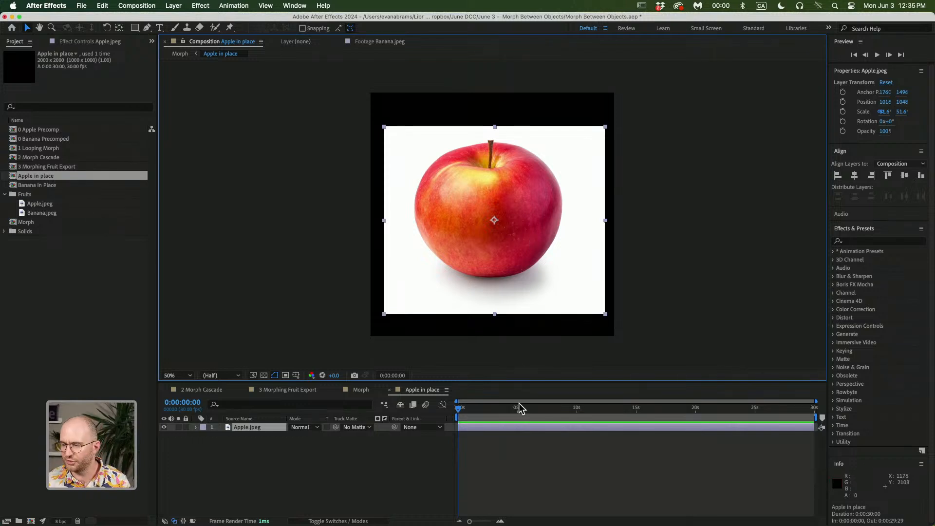
{"action": "left_click", "coordinate": [390, 390]}
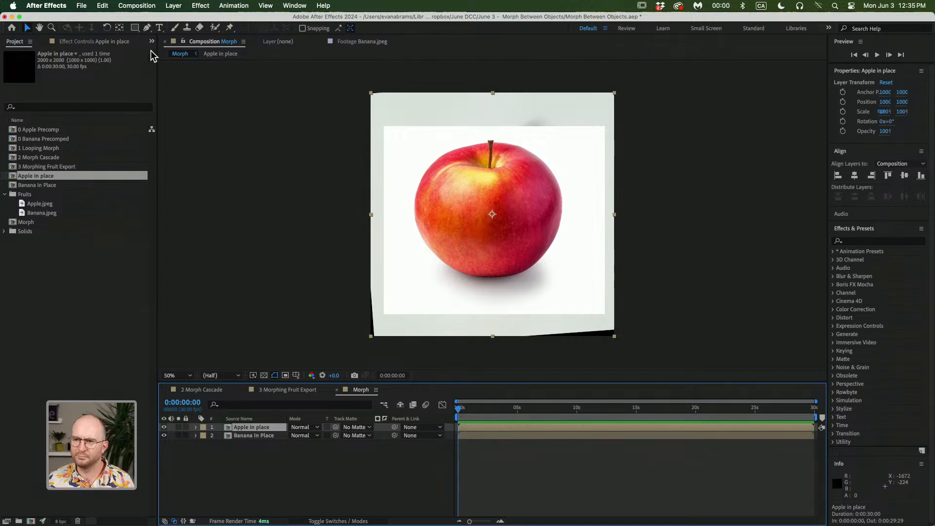
Start a Pen tool mask on the apple layer with bezier points at the stem top and along the apple's right and bottom edges
{"action": "left_click", "coordinate": [147, 27]}
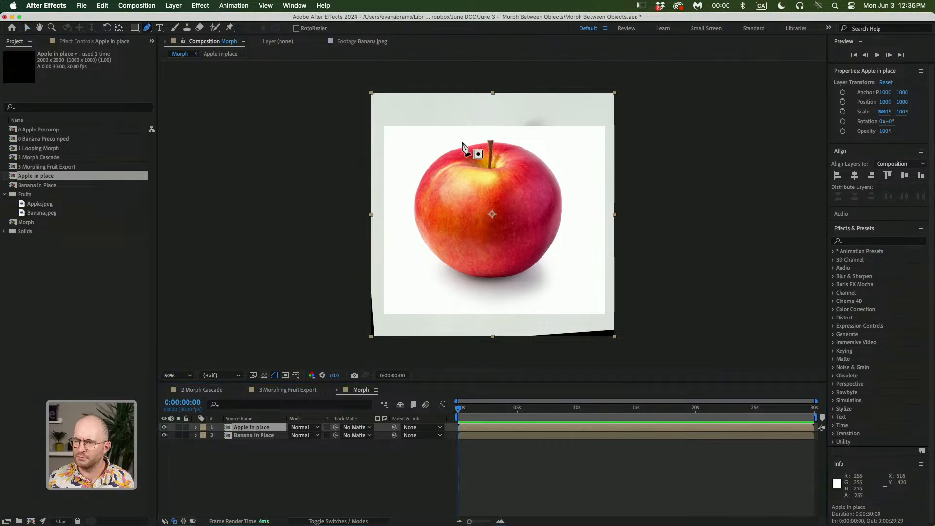
{"action": "scroll", "coordinate": [490, 165], "scroll_direction": "up", "scroll_amount": 2}
{"action": "scroll", "coordinate": [490, 166], "scroll_direction": "up", "scroll_amount": 1}
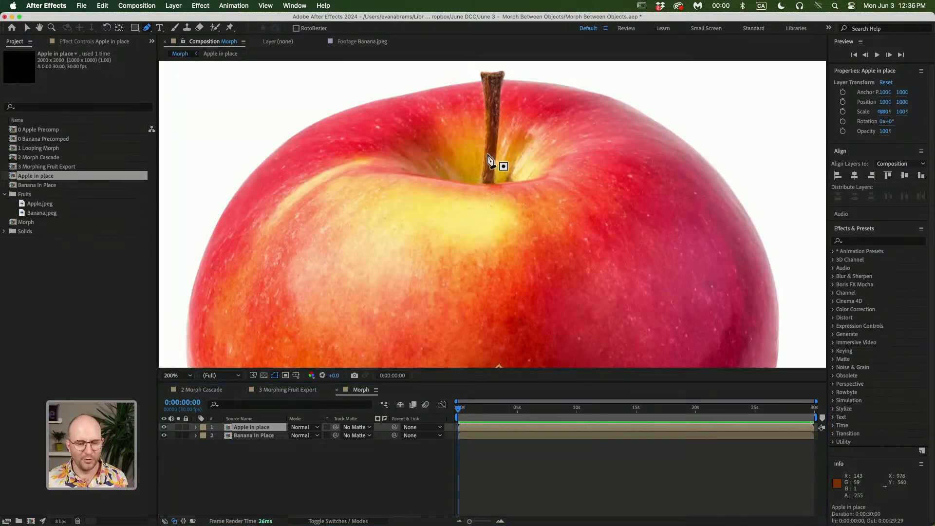
{"action": "scroll", "coordinate": [509, 115], "scroll_direction": "up", "scroll_amount": 1}
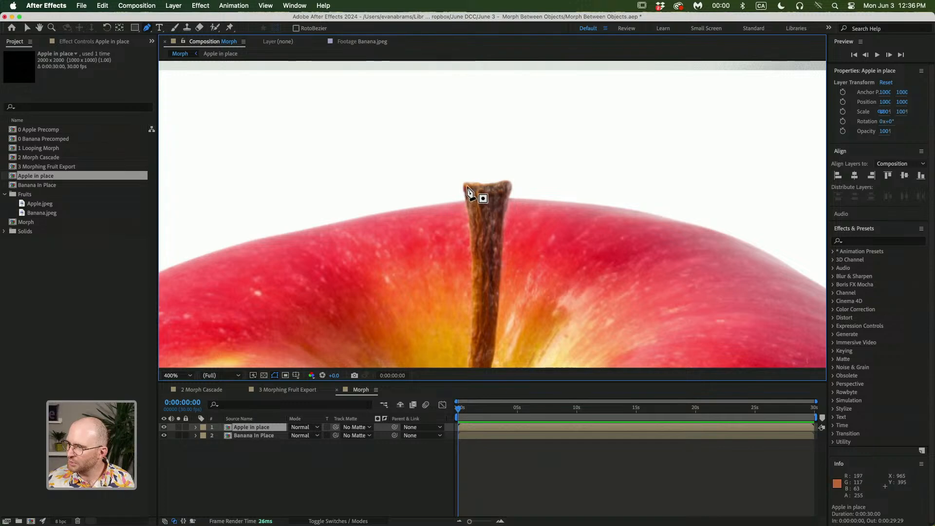
{"action": "scroll", "coordinate": [501, 224], "scroll_direction": "down", "scroll_amount": 1}
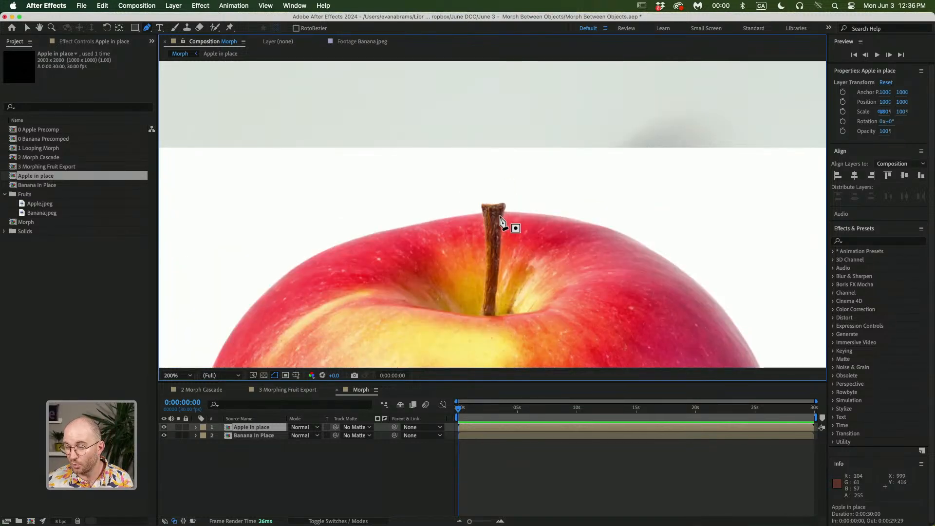
{"action": "scroll", "coordinate": [496, 219], "scroll_direction": "up", "scroll_amount": 1}
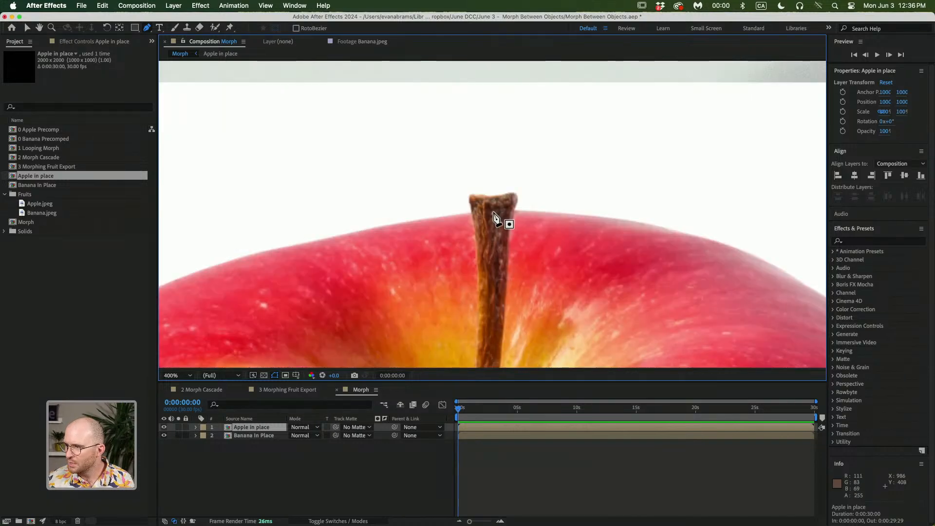
{"action": "left_click_drag", "start_coordinate": [493, 211], "coordinate": [587, 213]}
{"action": "scroll", "coordinate": [588, 214], "scroll_direction": "down", "scroll_amount": 1}
{"action": "scroll", "coordinate": [590, 217], "scroll_direction": "down", "scroll_amount": 1}
{"action": "left_click_drag", "start_coordinate": [637, 239], "coordinate": [597, 117]}
{"action": "left_click_drag", "start_coordinate": [668, 231], "coordinate": [684, 327]}
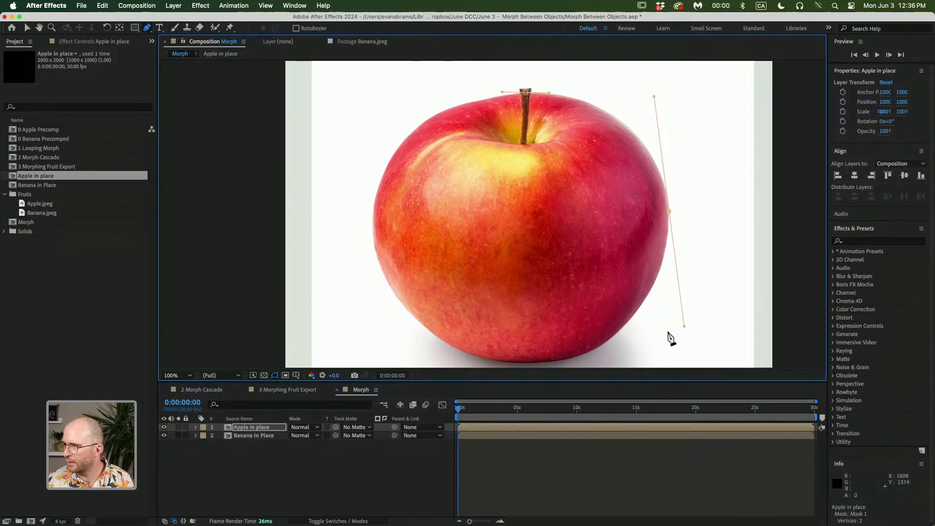
{"action": "left_click_drag", "start_coordinate": [582, 357], "coordinate": [598, 310]}
{"action": "left_click_drag", "start_coordinate": [541, 320], "coordinate": [473, 318]}
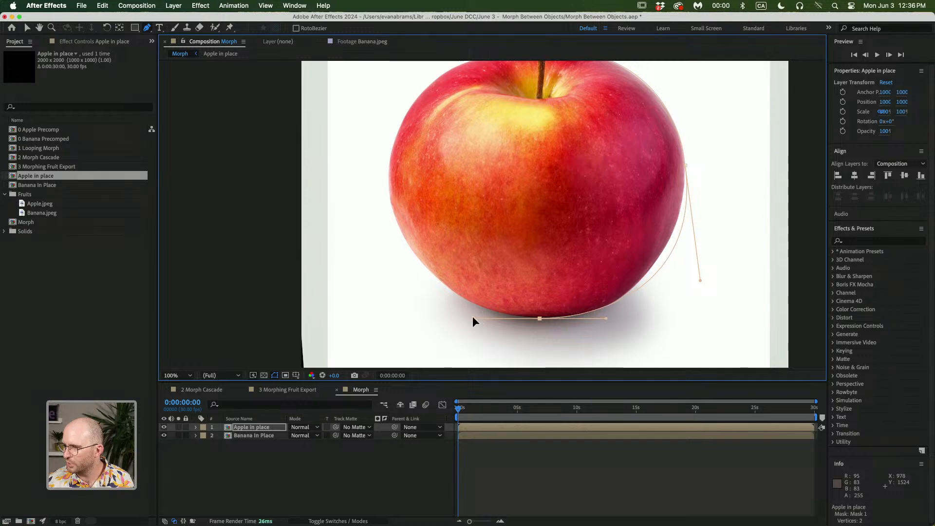
Nudge the bottom point, then add points along the apple's left side and close the mask around the apple
{"action": "key", "text": "v"}
{"action": "left_click_drag", "start_coordinate": [538, 319], "coordinate": [537, 319]}
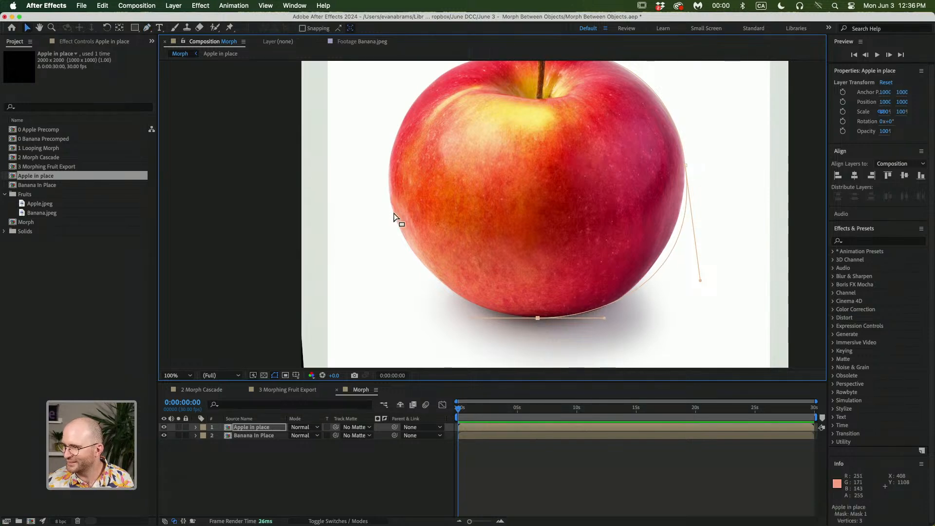
{"action": "key", "text": "g"}
{"action": "left_click_drag", "start_coordinate": [388, 188], "coordinate": [389, 114]}
{"action": "left_click_drag", "start_coordinate": [432, 110], "coordinate": [401, 190]}
{"action": "left_click_drag", "start_coordinate": [510, 126], "coordinate": [417, 133]}
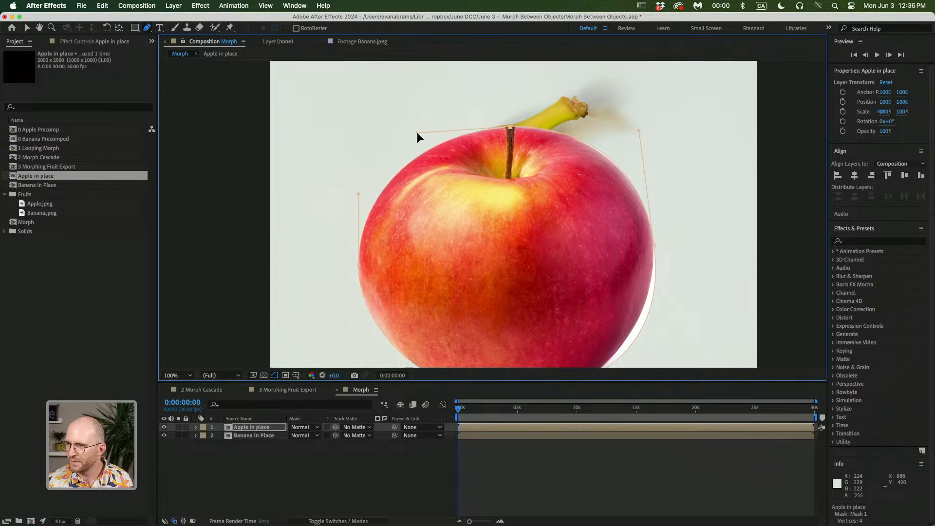
Set the apple mask's mode to None and change the mask's colour to a dark shade
{"action": "key", "text": "m"}
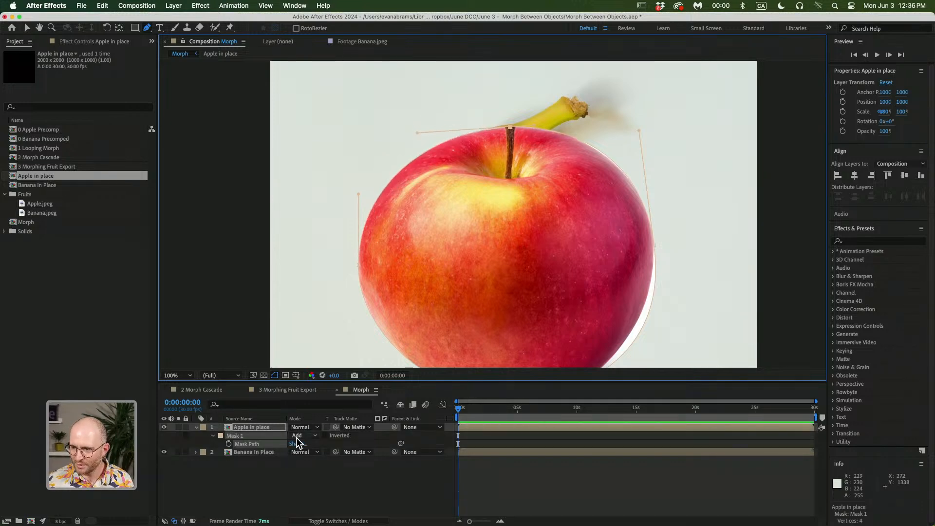
{"action": "left_click", "coordinate": [304, 452]}
{"action": "left_click", "coordinate": [314, 452]}
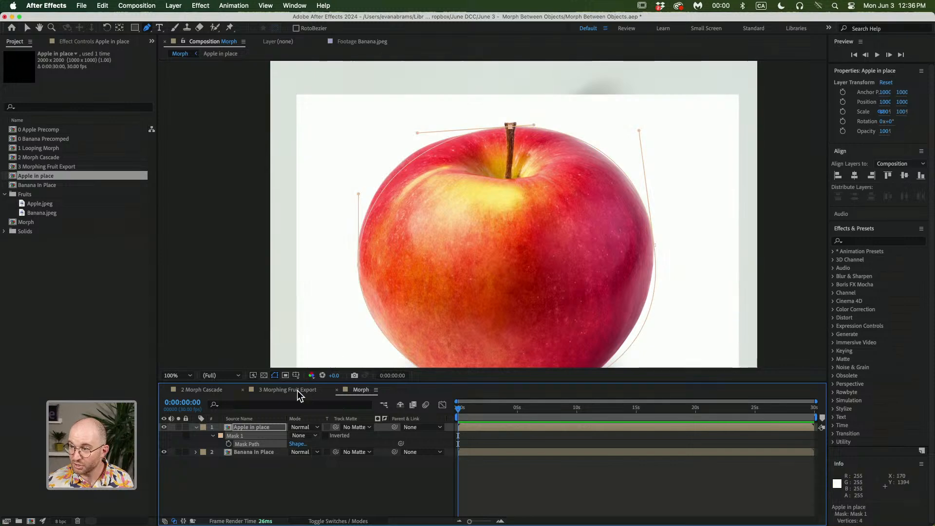
{"action": "left_click", "coordinate": [221, 435]}
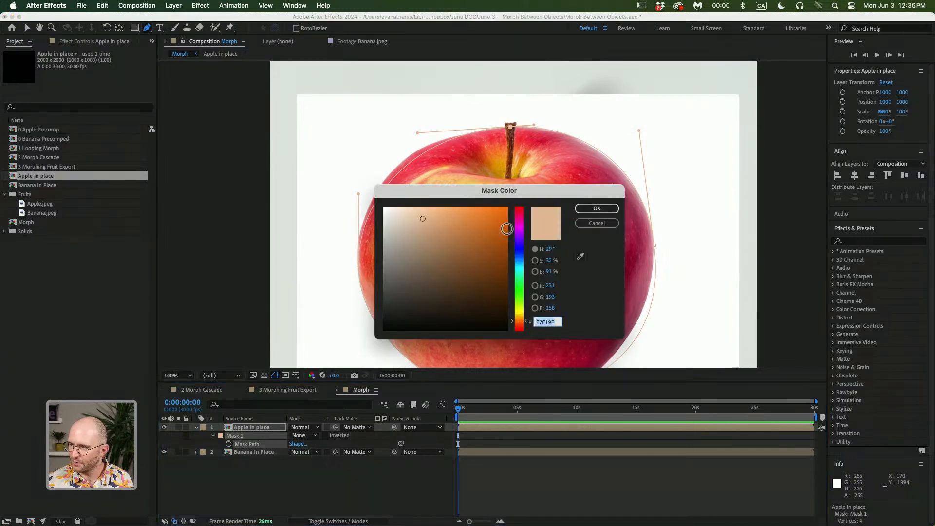
{"action": "left_click", "coordinate": [520, 225]}
{"action": "left_click", "coordinate": [508, 208]}
{"action": "left_click", "coordinate": [591, 210]}
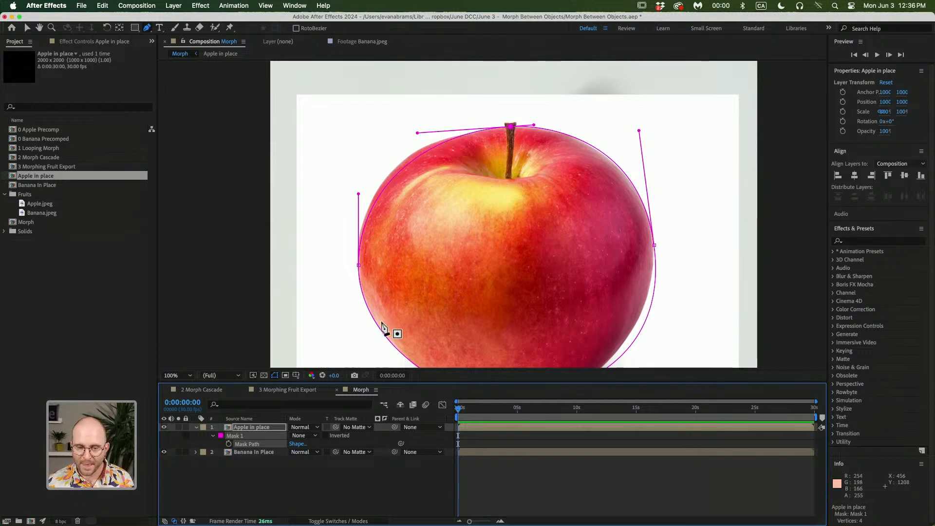
{"action": "left_click", "coordinate": [222, 436]}
{"action": "left_click", "coordinate": [412, 314]}
{"action": "left_click", "coordinate": [595, 208]}
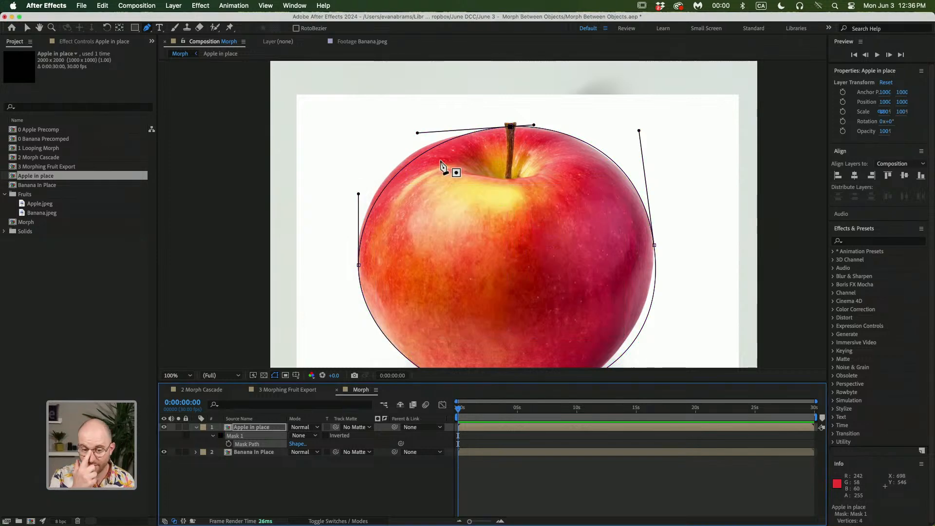
Reposition the apple mask's upper-left point and nudge it so the curve follows the apple's top-left edge
{"action": "scroll", "coordinate": [412, 166], "scroll_direction": "up", "scroll_amount": 1}
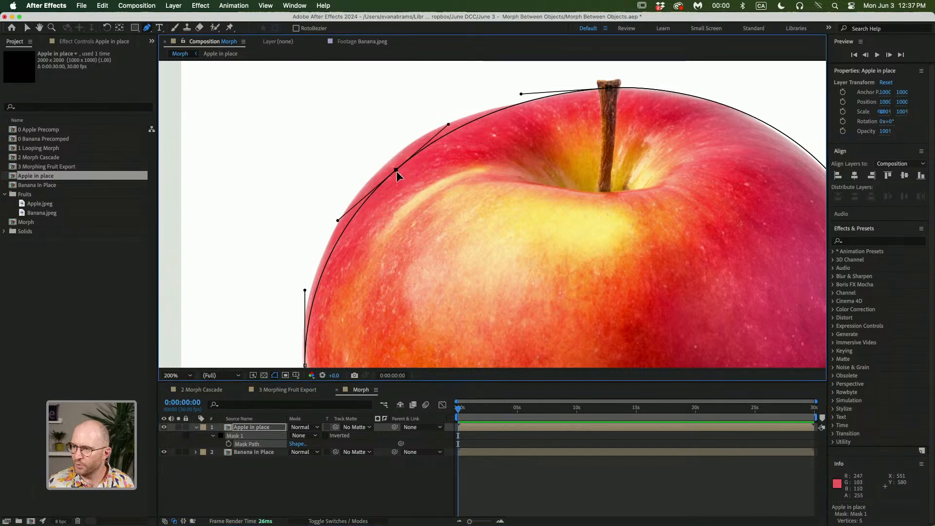
{"action": "left_click", "coordinate": [388, 165]}
{"action": "left_click_drag", "start_coordinate": [387, 162], "coordinate": [385, 162]}
{"action": "key", "text": "space"}
{"action": "left_click_drag", "start_coordinate": [335, 283], "coordinate": [339, 232]}
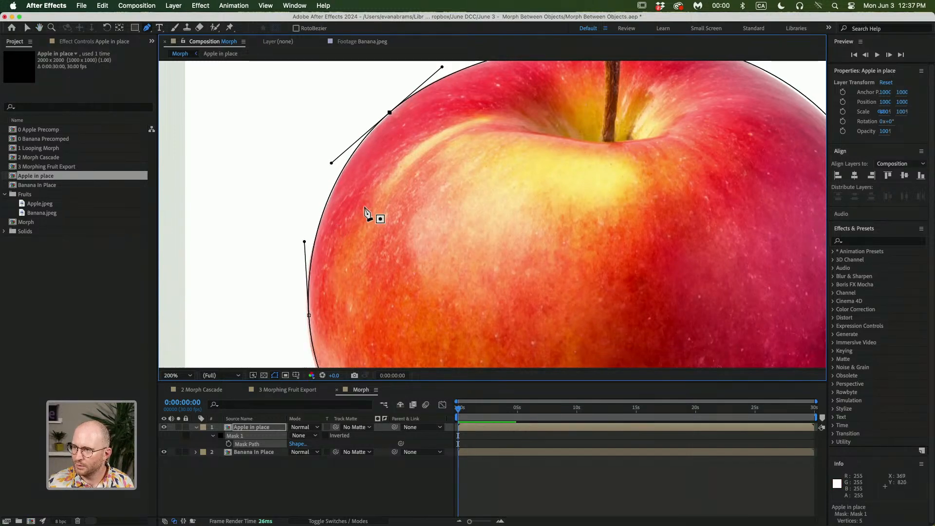
{"action": "left_click_drag", "start_coordinate": [391, 113], "coordinate": [393, 112]}
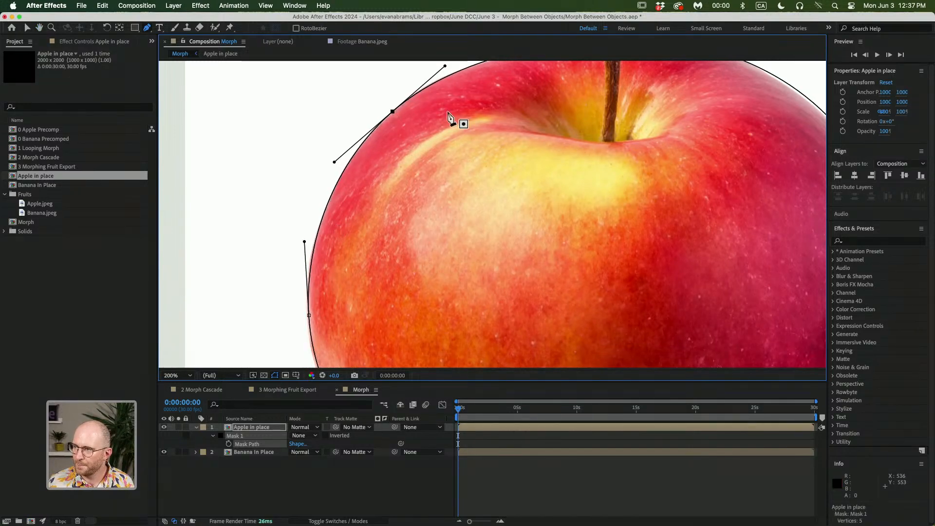
{"action": "key", "text": "space"}
{"action": "left_click_drag", "start_coordinate": [605, 134], "coordinate": [502, 218]}
{"action": "left_click", "coordinate": [509, 126]}
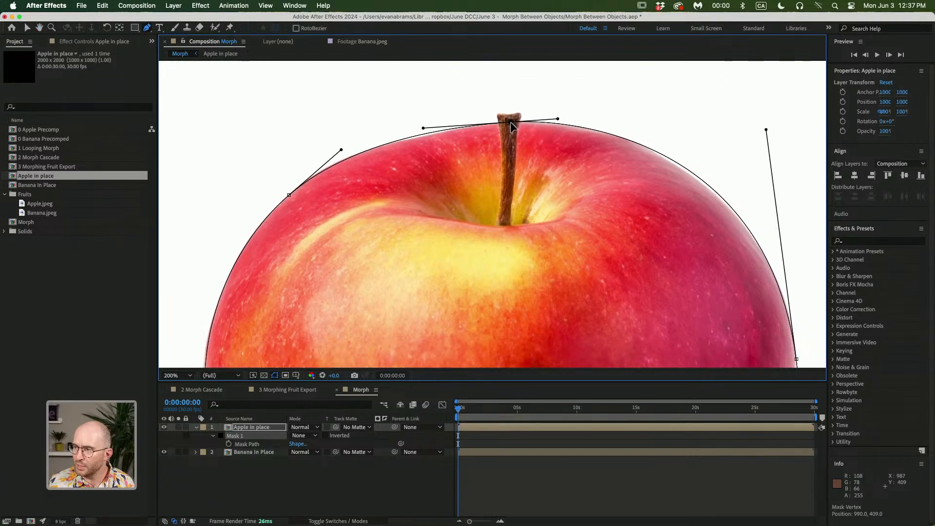
{"action": "scroll", "coordinate": [553, 142], "scroll_direction": "down", "scroll_amount": 3}
{"action": "scroll", "coordinate": [553, 142], "scroll_direction": "right", "scroll_amount": 3}
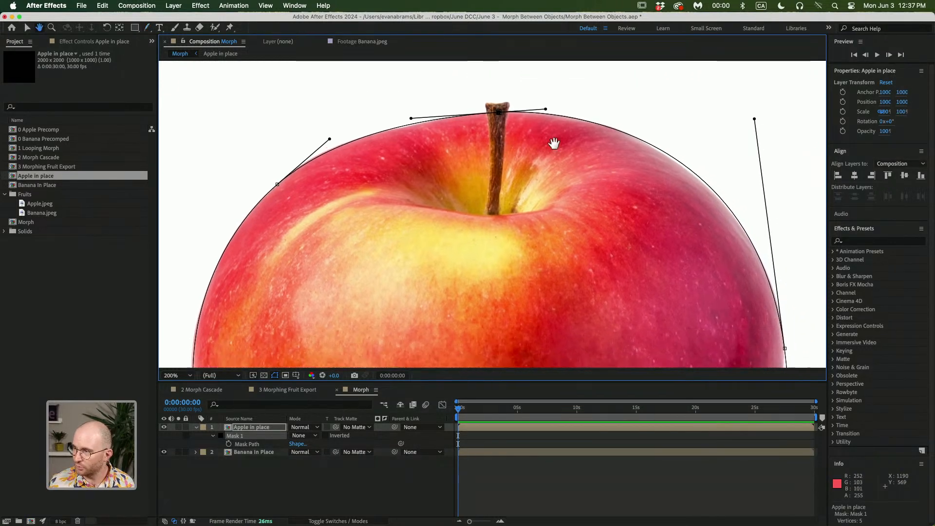
Add a mask point on the apple's upper-right edge and adjust its curve to fit the outline
{"action": "key", "text": "f"}
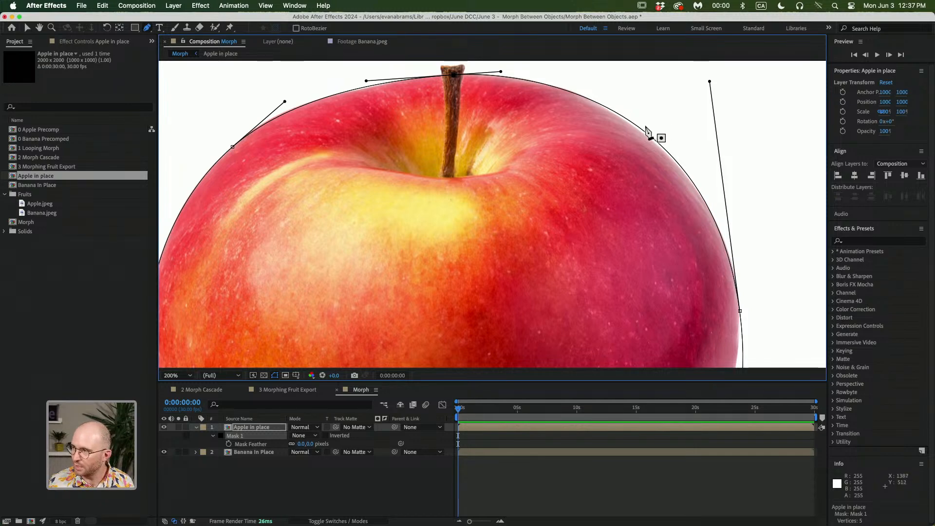
{"action": "left_click", "coordinate": [653, 138]}
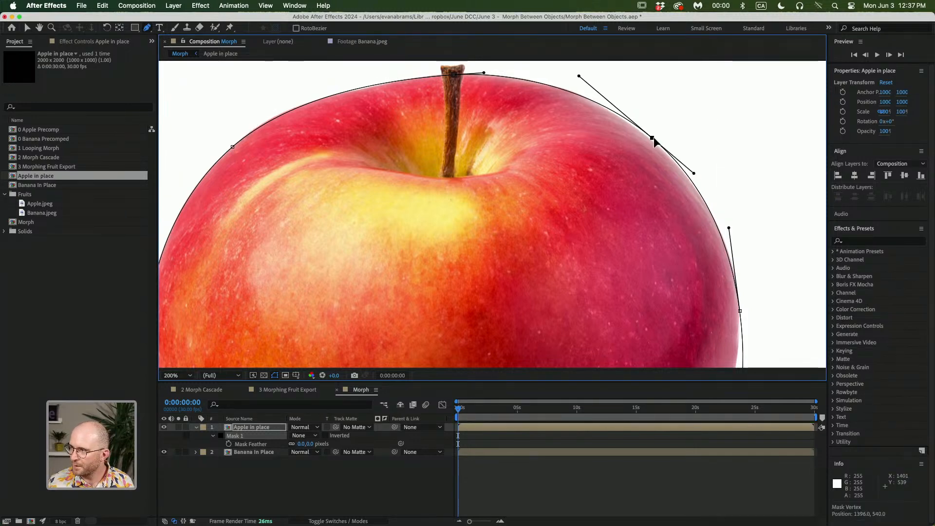
{"action": "left_click_drag", "start_coordinate": [651, 137], "coordinate": [650, 135]}
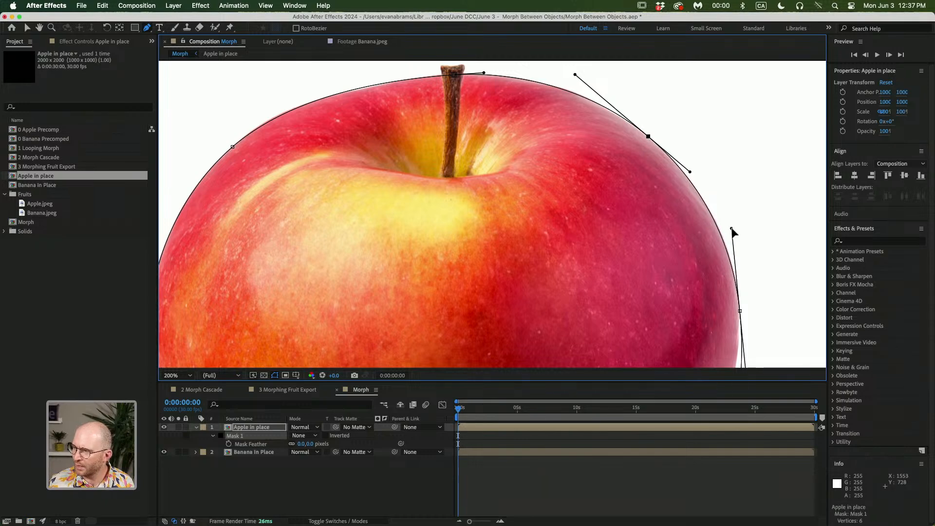
Add a point on the apple's lower-right edge, then reposition it and the bottom point's handle to hug the outline
{"action": "left_click_drag", "start_coordinate": [709, 317], "coordinate": [684, 72]}
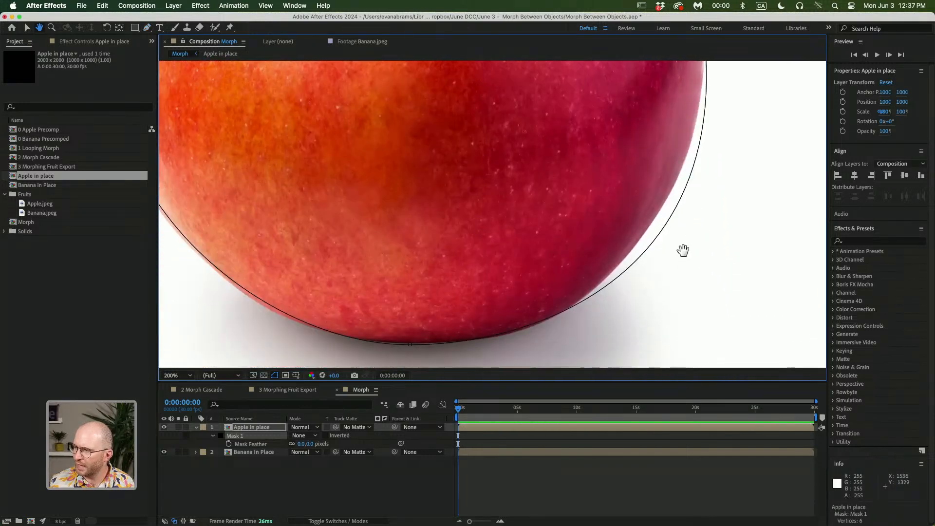
{"action": "left_click", "coordinate": [670, 219]}
{"action": "key", "text": "v"}
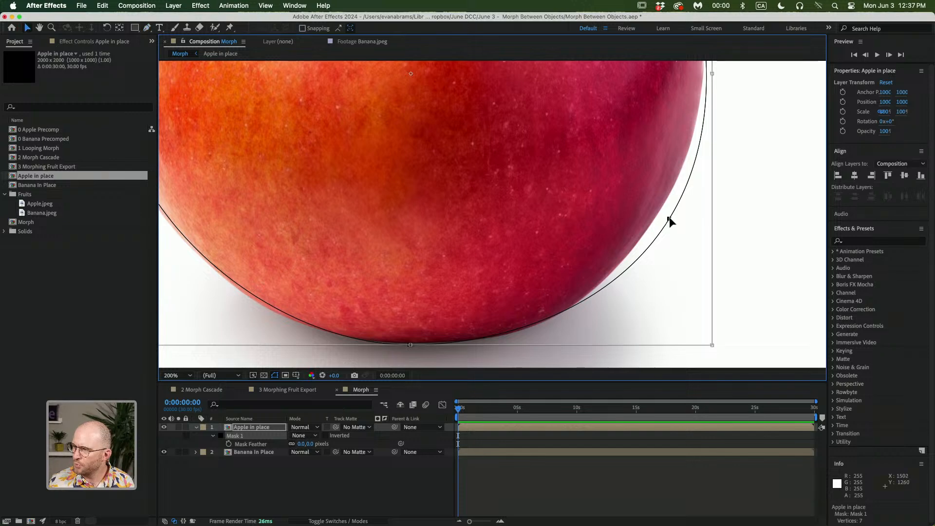
{"action": "key", "text": "Escape"}
{"action": "left_click", "coordinate": [669, 219]}
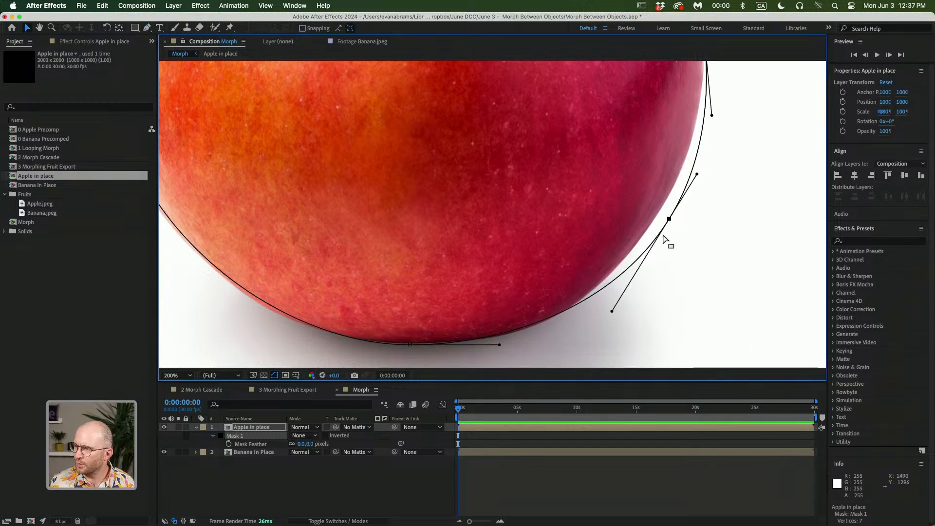
{"action": "left_click_drag", "start_coordinate": [669, 220], "coordinate": [650, 226]}
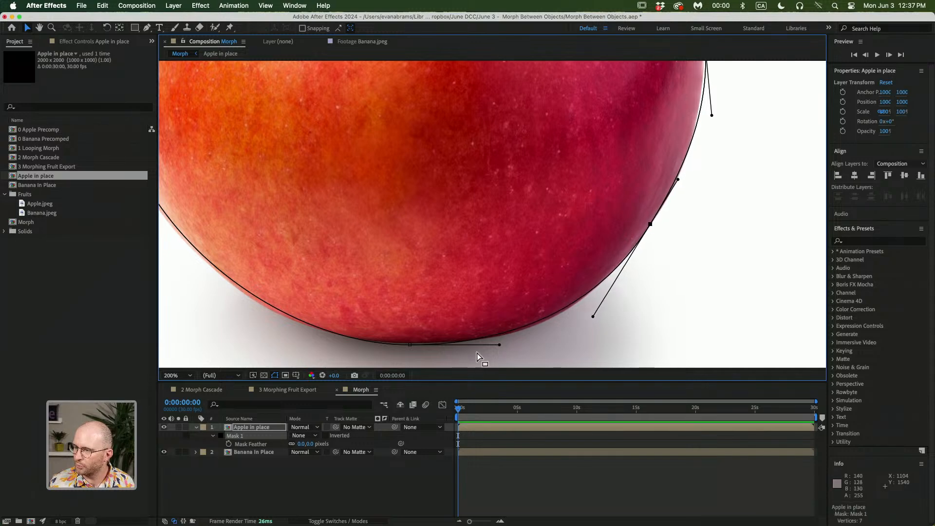
{"action": "left_click_drag", "start_coordinate": [500, 344], "coordinate": [508, 347]}
{"action": "left_click_drag", "start_coordinate": [409, 346], "coordinate": [409, 344]}
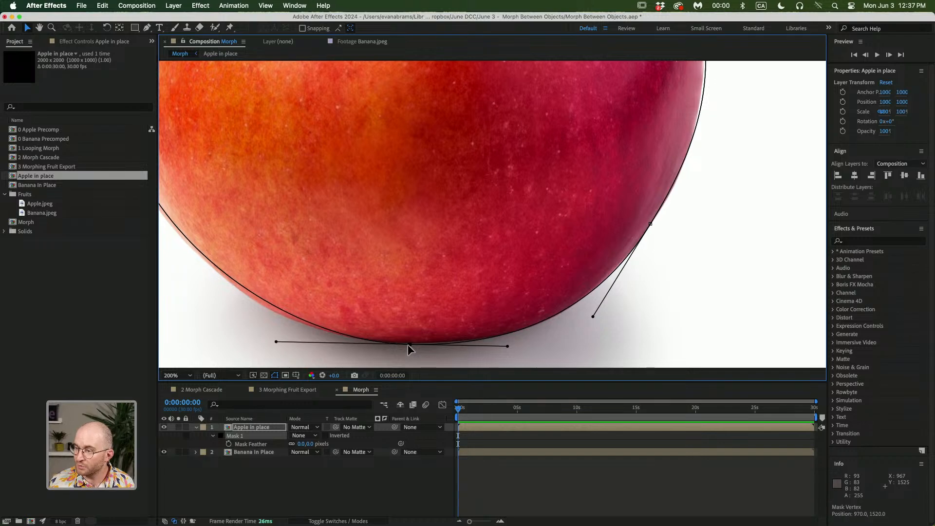
Move the mask's right-side point down so the curve matches the apple's right edge
{"action": "scroll", "coordinate": [668, 195], "scroll_direction": "up", "scroll_amount": 5}
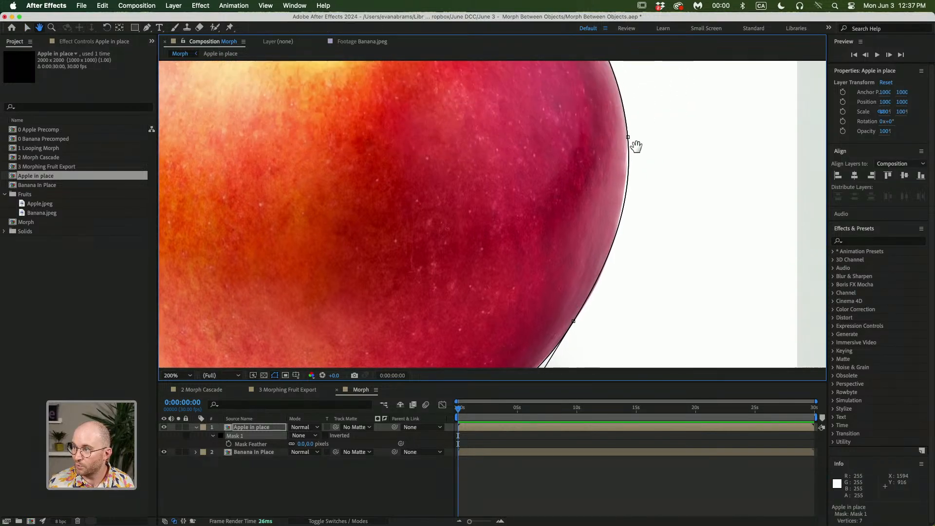
{"action": "left_click", "coordinate": [628, 135]}
{"action": "left_click_drag", "start_coordinate": [628, 135], "coordinate": [621, 173]}
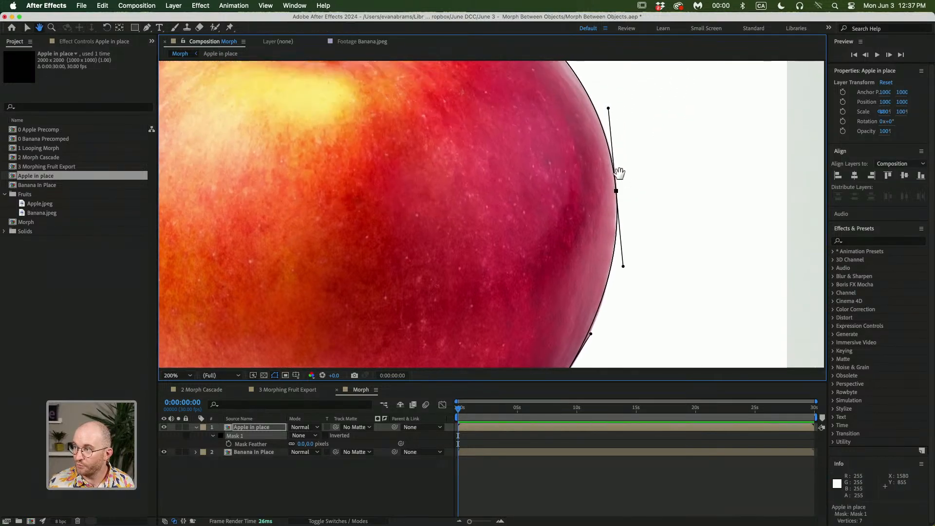
{"action": "scroll", "coordinate": [619, 172], "scroll_direction": "down", "scroll_amount": 1}
{"action": "left_click_drag", "start_coordinate": [399, 231], "coordinate": [425, 233]}
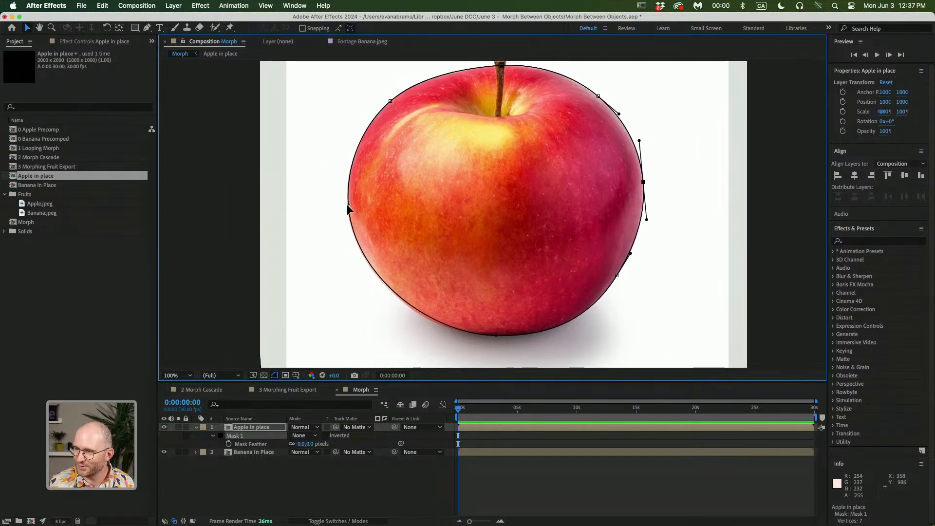
Add a mask point on the apple's lower-left edge with the Pen tool and adjust its curve
{"action": "left_click", "coordinate": [348, 203]}
{"action": "key", "text": "g"}
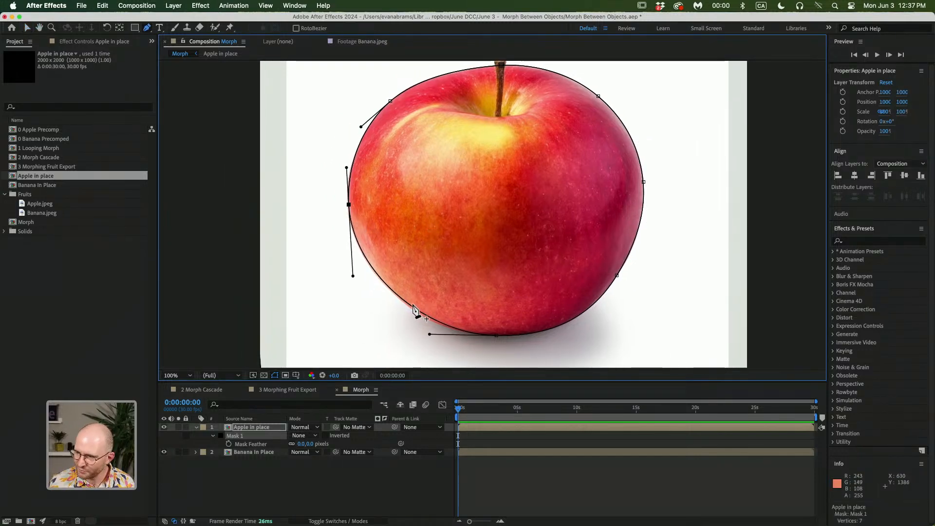
{"action": "left_click", "coordinate": [411, 305]}
{"action": "left_click_drag", "start_coordinate": [411, 306], "coordinate": [410, 308]}
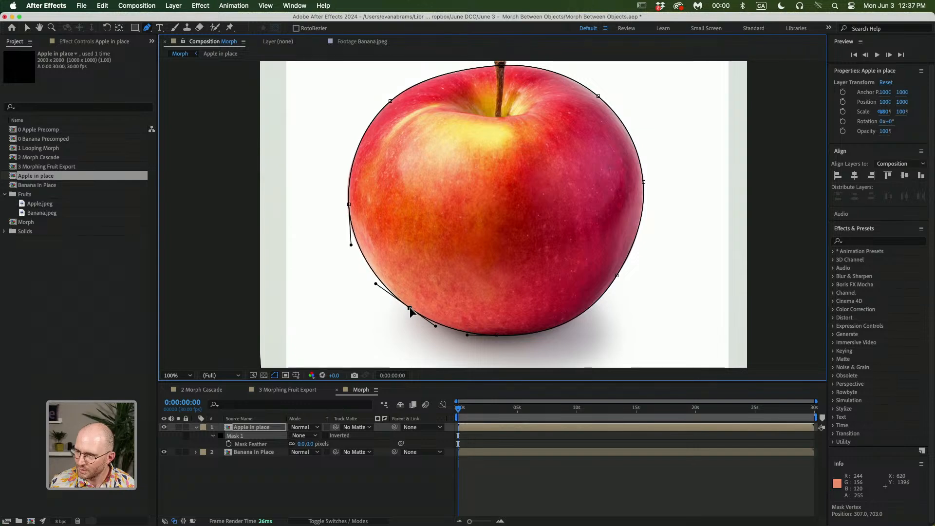
Add points around the stem and reshape the mask to enclose the top of the stem
{"action": "scroll", "coordinate": [438, 324], "scroll_direction": "up", "scroll_amount": 5}
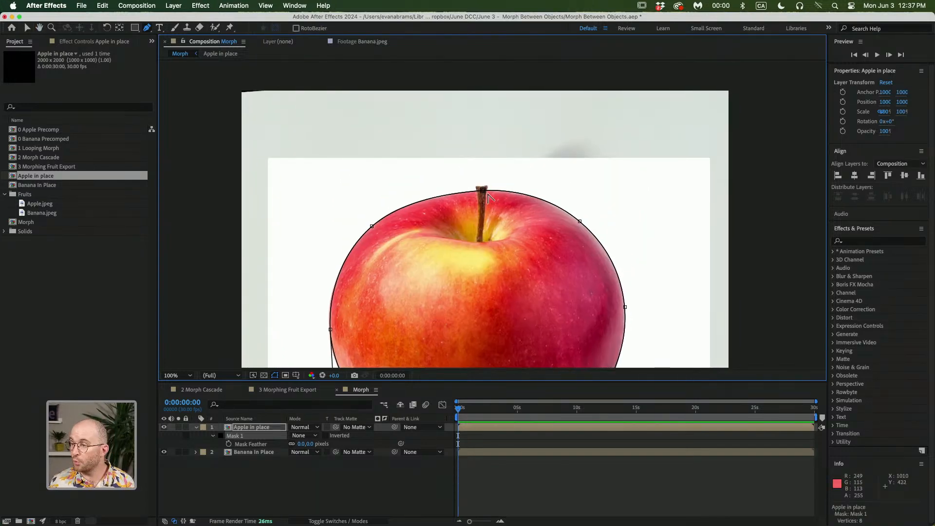
{"action": "scroll", "coordinate": [487, 195], "scroll_direction": "up", "scroll_amount": 4}
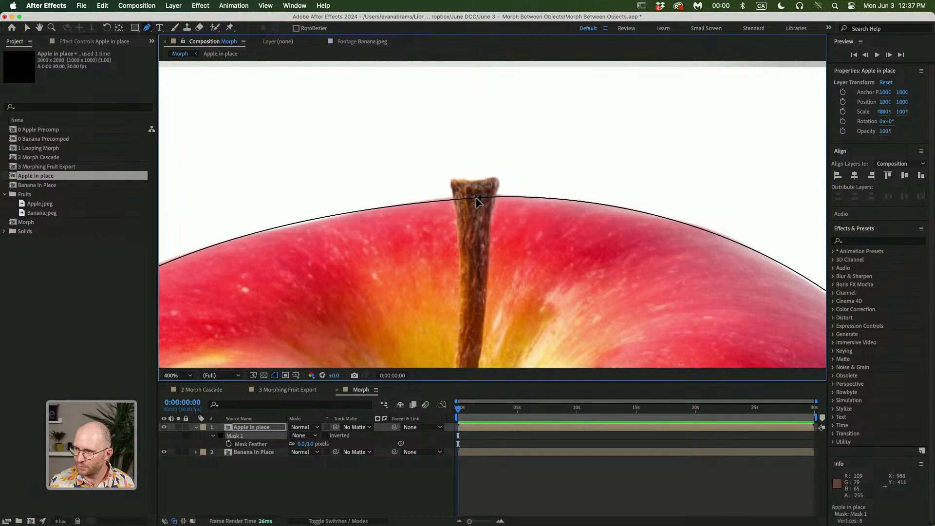
{"action": "left_click", "coordinate": [478, 199]}
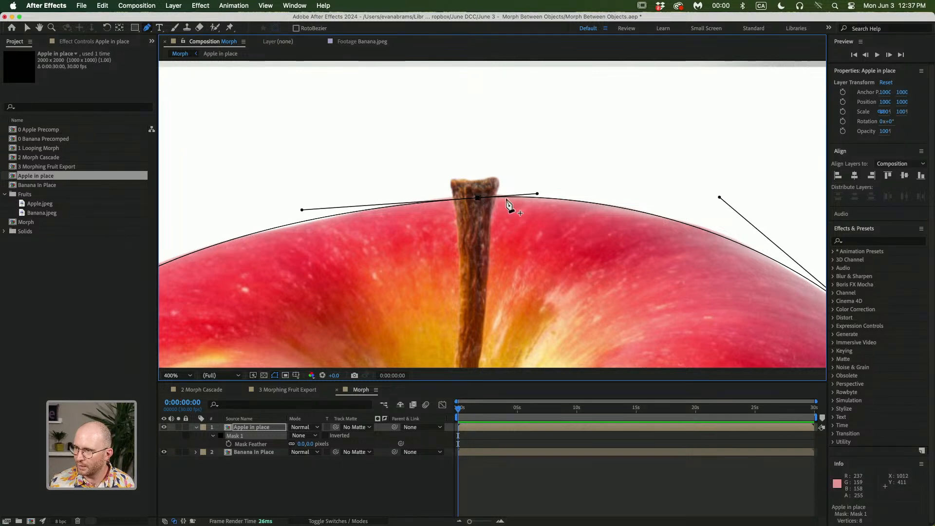
{"action": "left_click", "coordinate": [454, 200]}
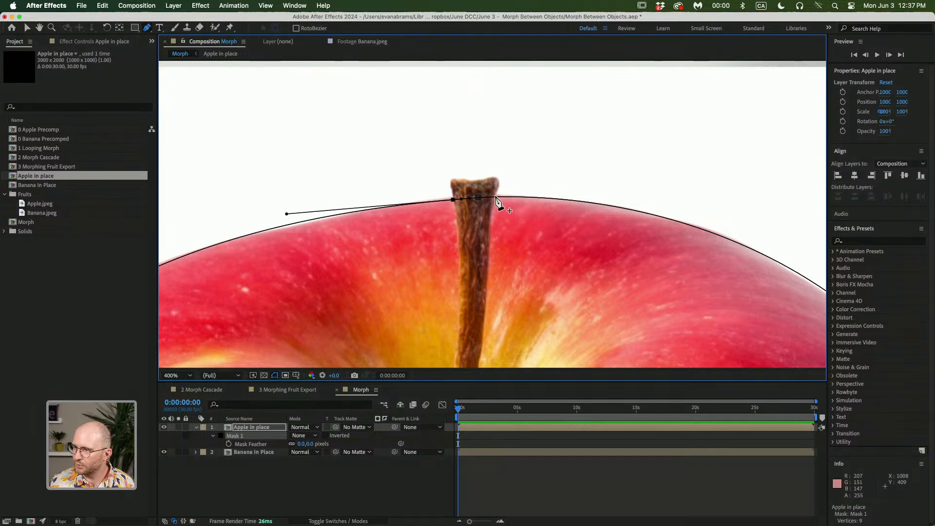
{"action": "left_click", "coordinate": [496, 197]}
{"action": "left_click_drag", "start_coordinate": [478, 198], "coordinate": [498, 180]}
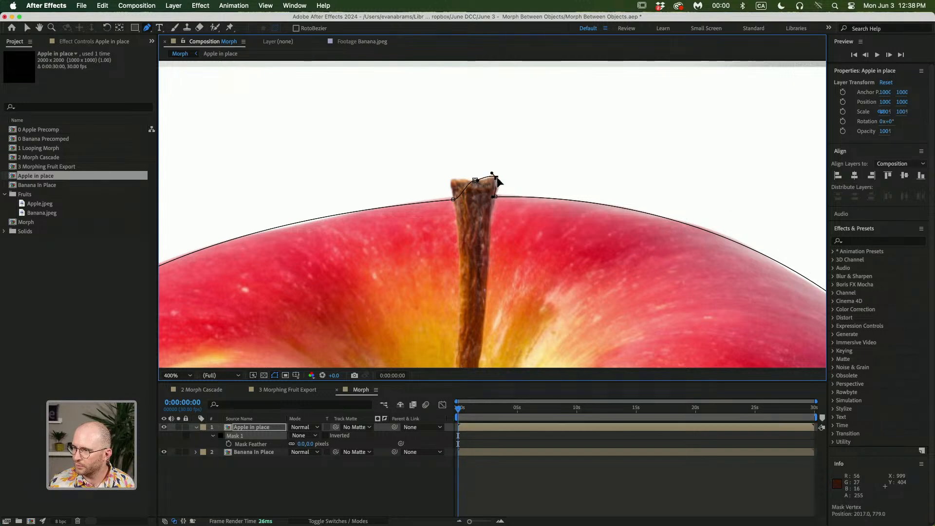
{"action": "left_click", "coordinate": [463, 190]}
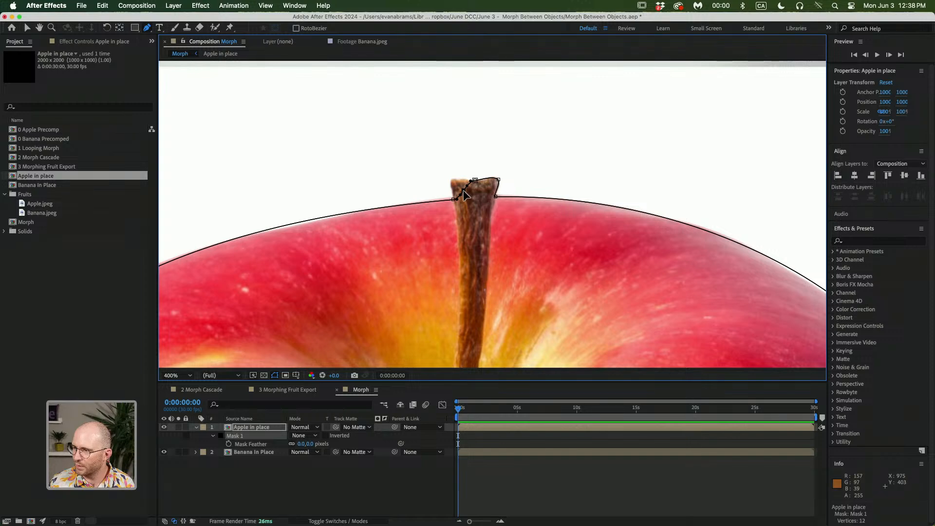
{"action": "left_click_drag", "start_coordinate": [465, 192], "coordinate": [451, 184]}
Set the apple mask's mode to Add
{"action": "scroll", "coordinate": [452, 184], "scroll_direction": "down", "scroll_amount": 4}
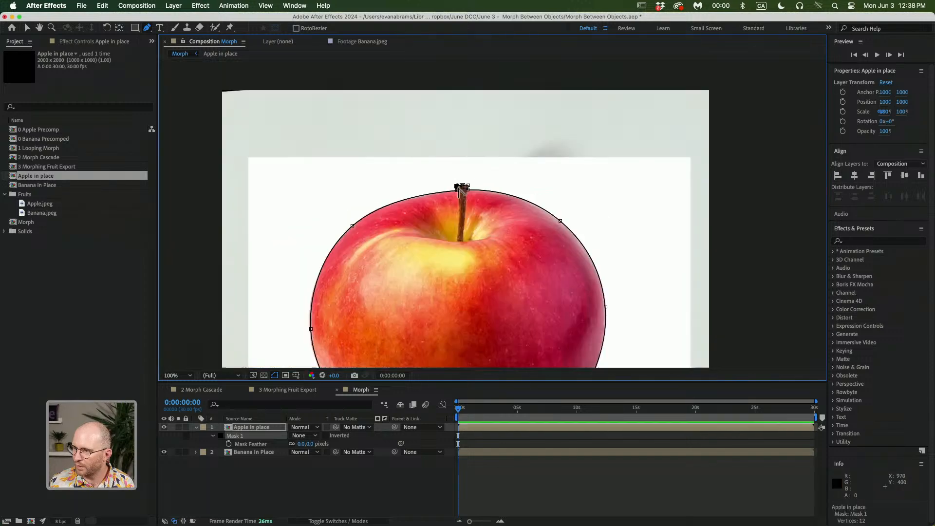
{"action": "left_click", "coordinate": [461, 243]}
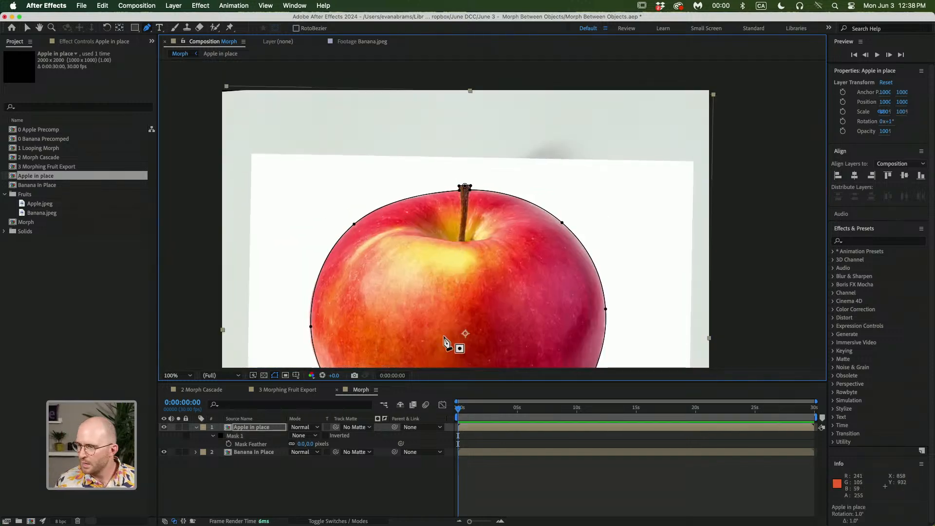
{"action": "left_click", "coordinate": [518, 471]}
{"action": "key", "text": "space"}
{"action": "left_click_drag", "start_coordinate": [476, 267], "coordinate": [495, 161]}
{"action": "left_click", "coordinate": [467, 427]}
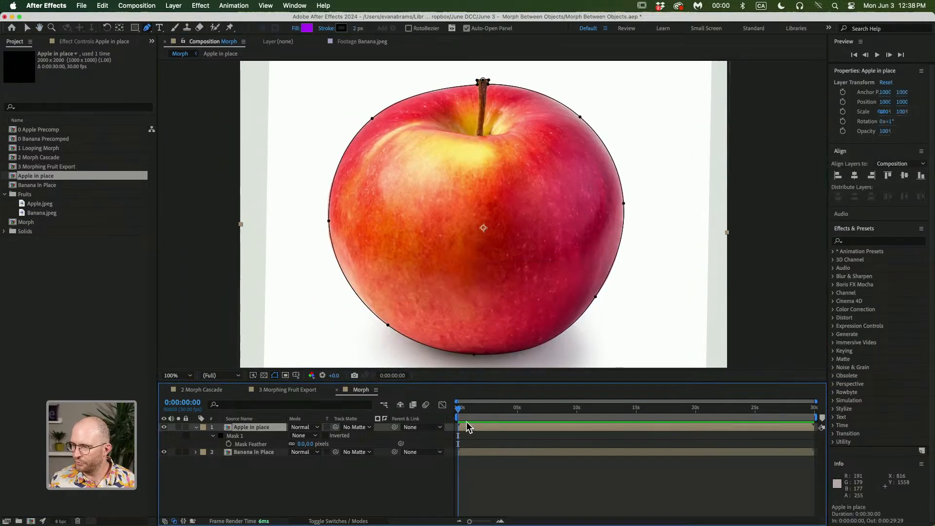
{"action": "key", "text": "space"}
{"action": "left_click_drag", "start_coordinate": [429, 327], "coordinate": [431, 366]}
{"action": "left_click", "coordinate": [316, 436]}
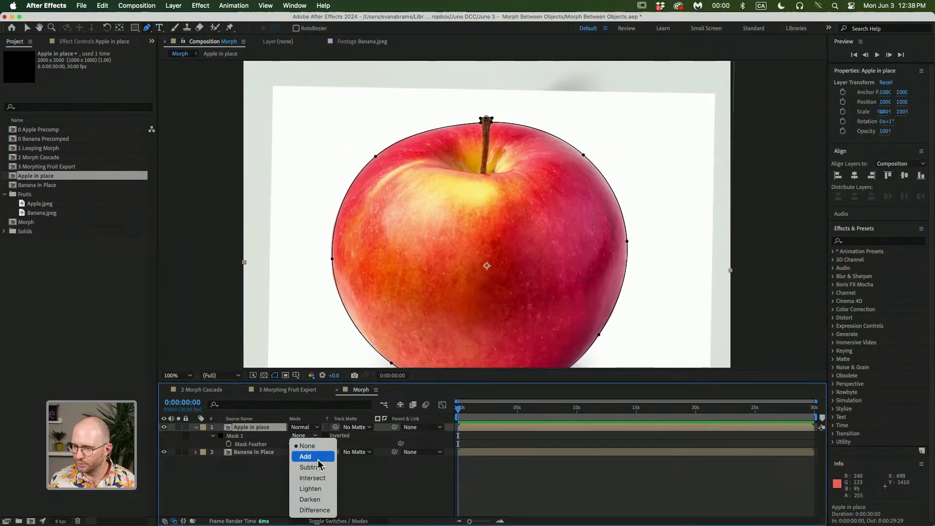
{"action": "left_click", "coordinate": [309, 454]}
Collapse the apple layer's properties, select the banana layer and hide the apple layer
{"action": "scroll", "coordinate": [418, 298], "scroll_direction": "down", "scroll_amount": 2}
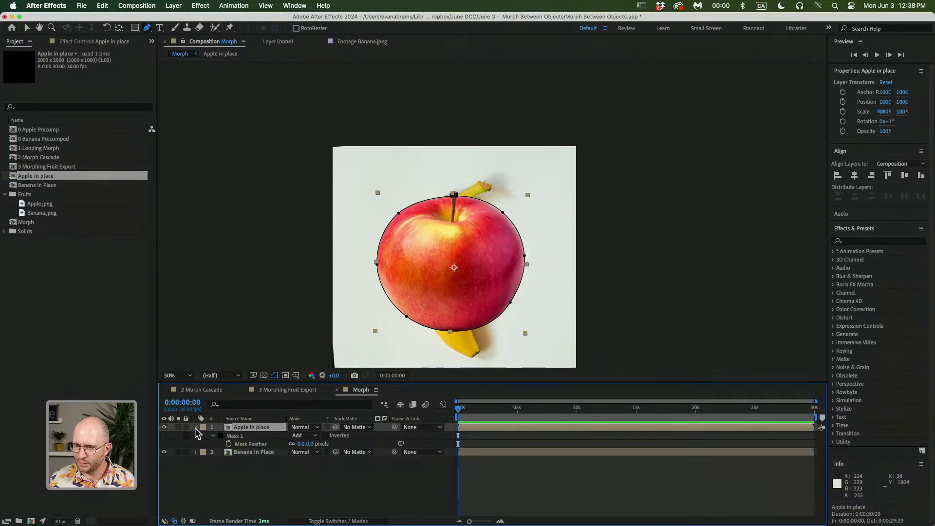
{"action": "left_click", "coordinate": [196, 427]}
{"action": "left_click", "coordinate": [228, 441]}
{"action": "left_click", "coordinate": [229, 437]}
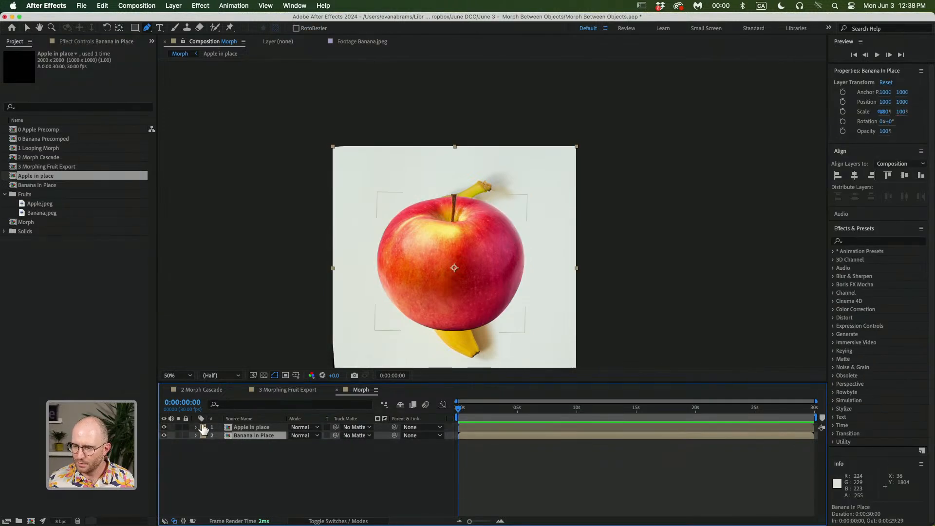
{"action": "left_click", "coordinate": [164, 427]}
Start a mask on the banana layer with the Pen tool, placing curved points down its left edge to the tip
{"action": "scroll", "coordinate": [420, 206], "scroll_direction": "up", "scroll_amount": 2}
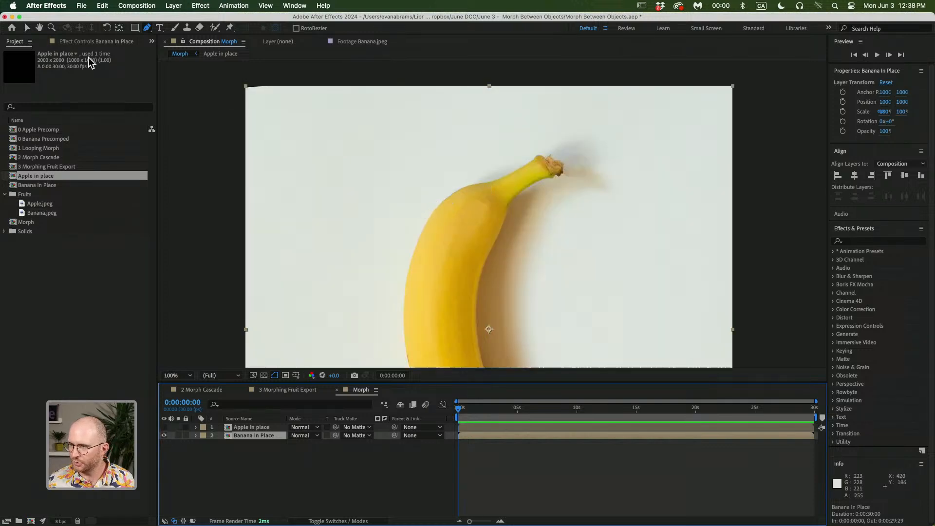
{"action": "left_click", "coordinate": [148, 30]}
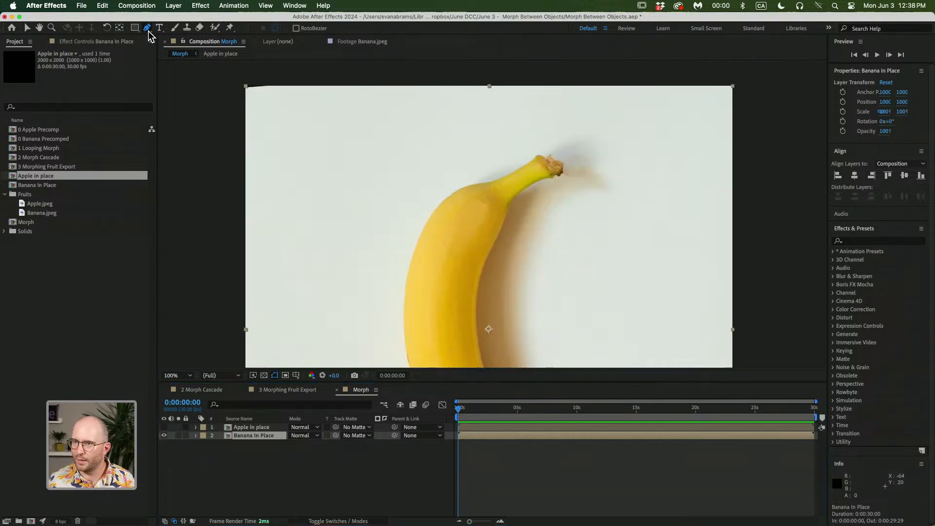
{"action": "key", "text": "space"}
{"action": "left_click_drag", "start_coordinate": [380, 246], "coordinate": [363, 161]}
{"action": "left_click_drag", "start_coordinate": [432, 334], "coordinate": [418, 301]}
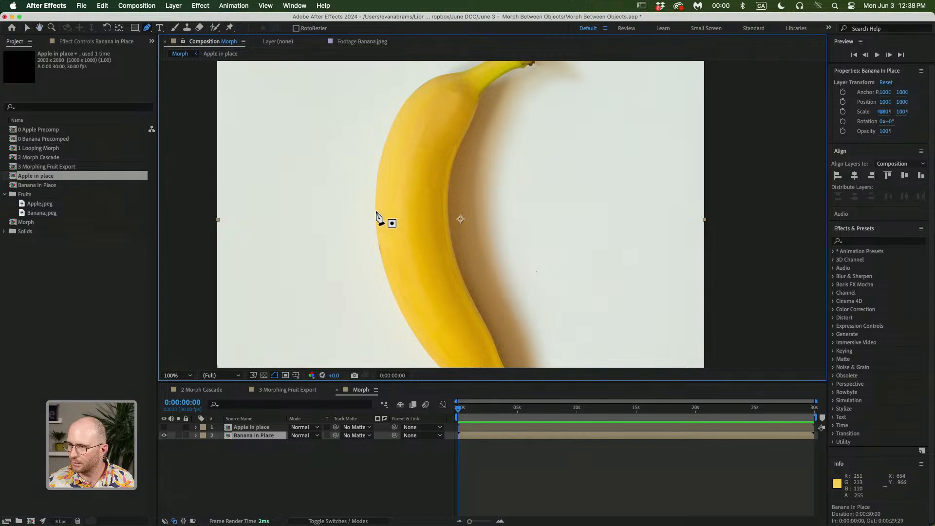
{"action": "left_click_drag", "start_coordinate": [374, 213], "coordinate": [373, 284]}
{"action": "key", "text": "space"}
{"action": "left_click_drag", "start_coordinate": [418, 306], "coordinate": [378, 149]}
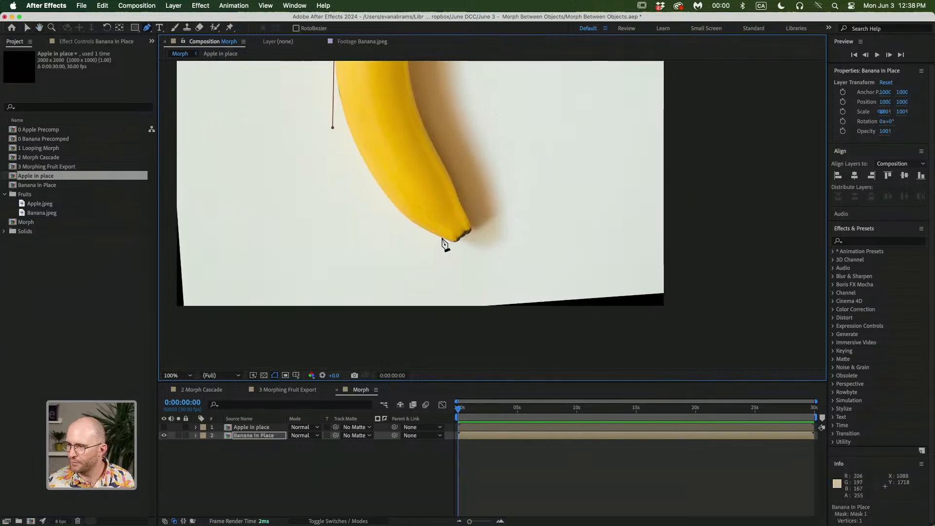
{"action": "left_click_drag", "start_coordinate": [403, 216], "coordinate": [425, 241]}
{"action": "left_click", "coordinate": [463, 237]}
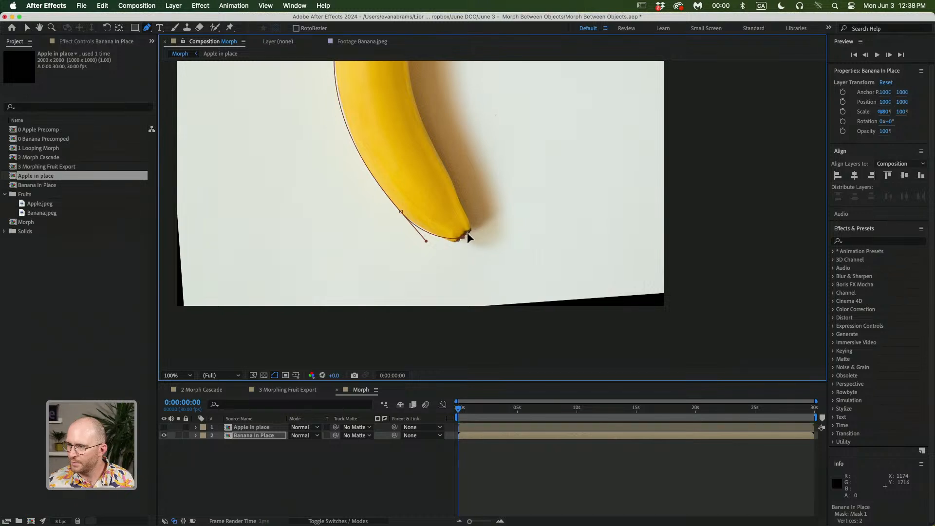
Add curved mask points up the banana's inner edge toward the stem
{"action": "scroll", "coordinate": [453, 219], "scroll_direction": "up", "scroll_amount": 5}
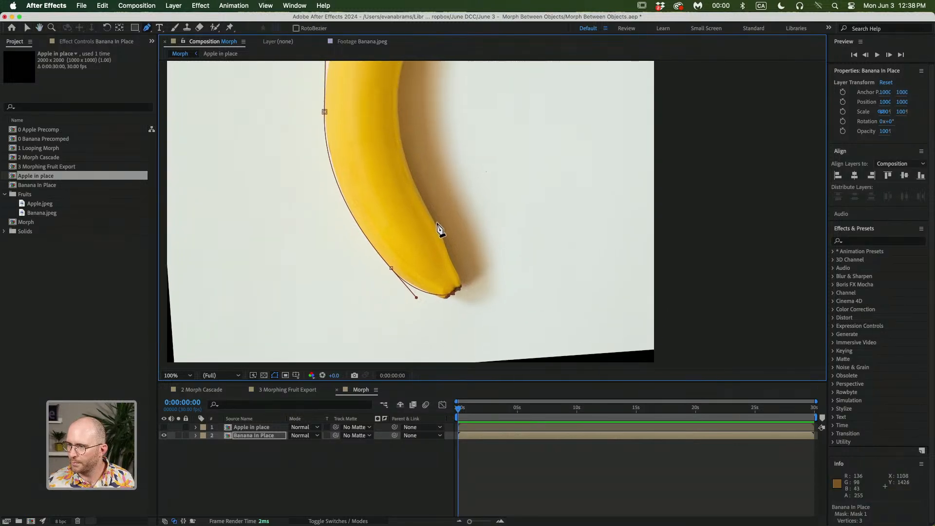
{"action": "left_click_drag", "start_coordinate": [436, 225], "coordinate": [419, 170]}
{"action": "scroll", "coordinate": [419, 193], "scroll_direction": "up", "scroll_amount": 5}
{"action": "scroll", "coordinate": [403, 161], "scroll_direction": "up", "scroll_amount": 5}
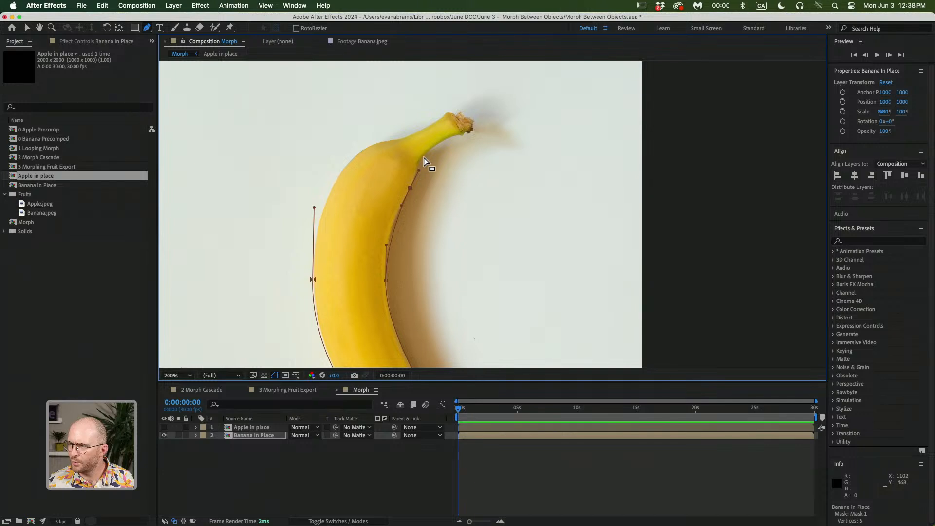
{"action": "scroll", "coordinate": [428, 154], "scroll_direction": "up", "scroll_amount": 2}
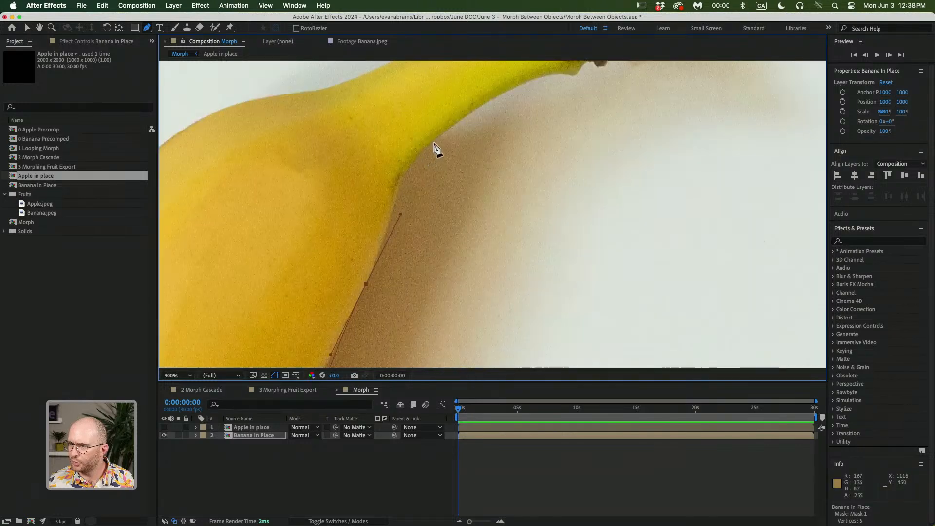
{"action": "left_click_drag", "start_coordinate": [434, 142], "coordinate": [408, 241]}
{"action": "key", "text": "space"}
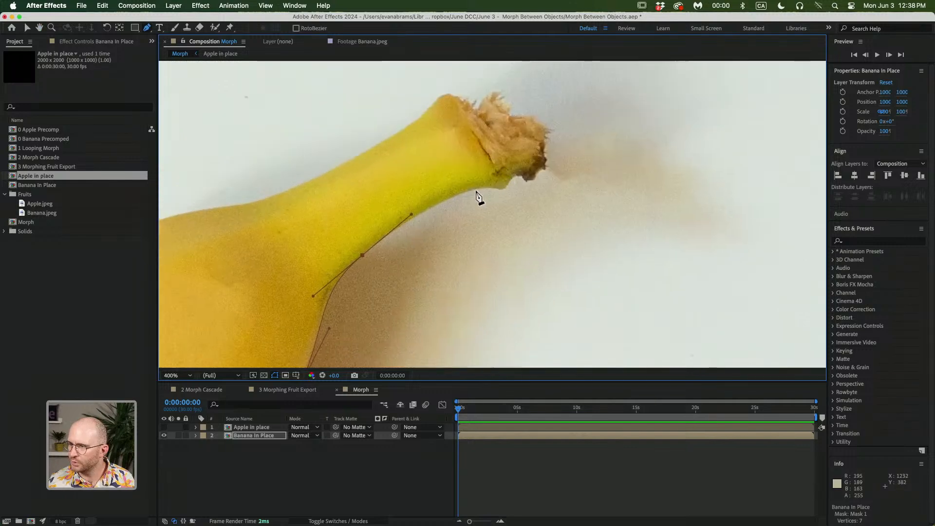
Add mask points around the end of the banana's stem
{"action": "mouse_move", "coordinate": [503, 189]}
{"action": "left_mouse_down"}
{"action": "mouse_move", "coordinate": [523, 181]}
{"action": "mouse_move", "coordinate": [527, 200]}
{"action": "mouse_move", "coordinate": [523, 190]}
{"action": "mouse_move", "coordinate": [481, 184]}
{"action": "mouse_move", "coordinate": [492, 187]}
{"action": "left_mouse_up"}
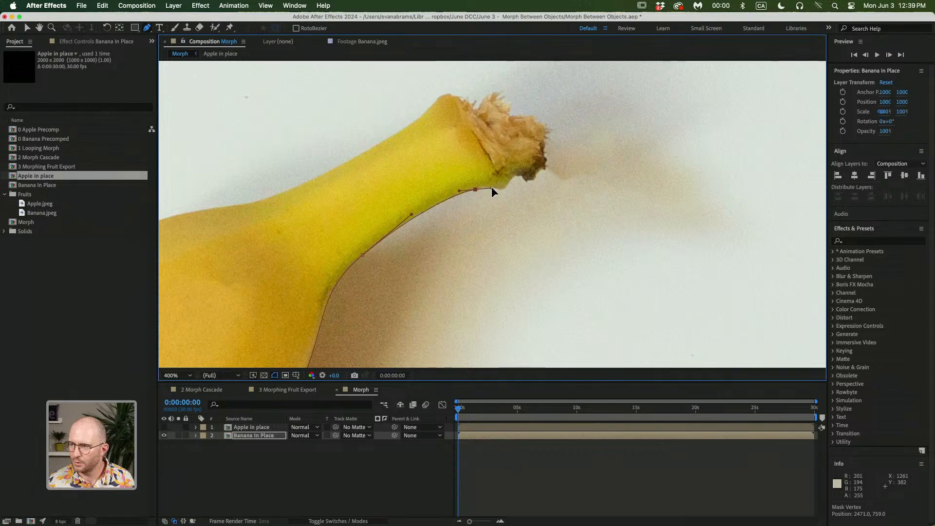
{"action": "left_click", "coordinate": [502, 189]}
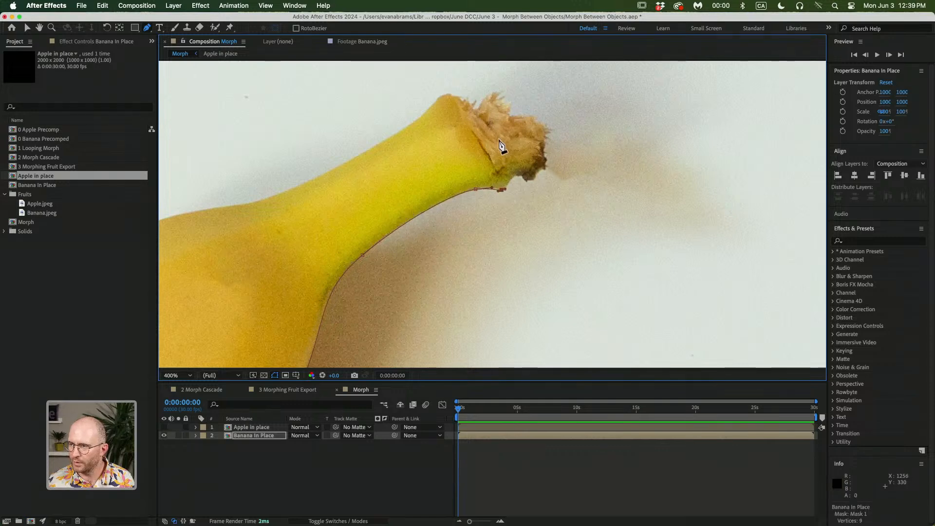
{"action": "left_click_drag", "start_coordinate": [499, 138], "coordinate": [405, 125]}
{"action": "key", "text": "space"}
{"action": "left_click_drag", "start_coordinate": [359, 185], "coordinate": [448, 156]}
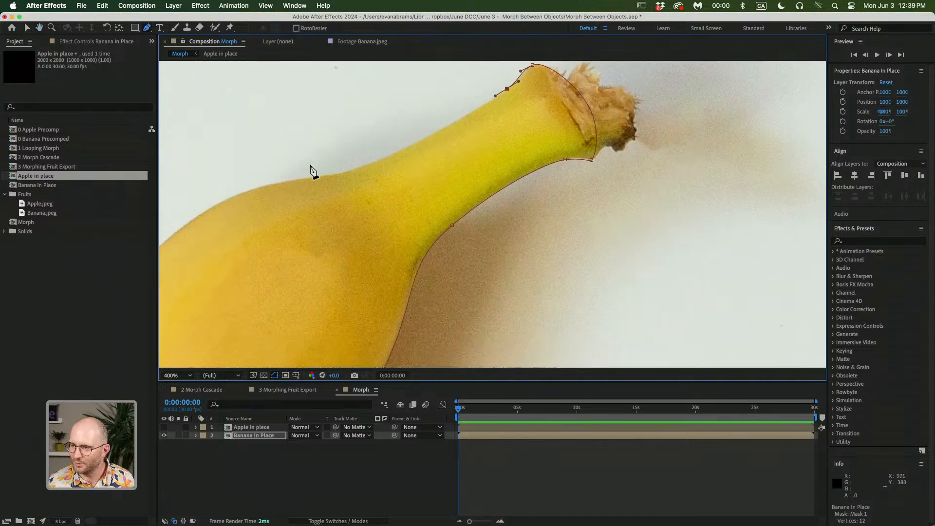
Add points along the banana's outer top edge and close the mask at the starting point
{"action": "left_click_drag", "start_coordinate": [374, 163], "coordinate": [336, 172]}
{"action": "scroll", "coordinate": [335, 172], "scroll_direction": "left", "scroll_amount": 5}
{"action": "scroll", "coordinate": [392, 193], "scroll_direction": "down", "scroll_amount": 2}
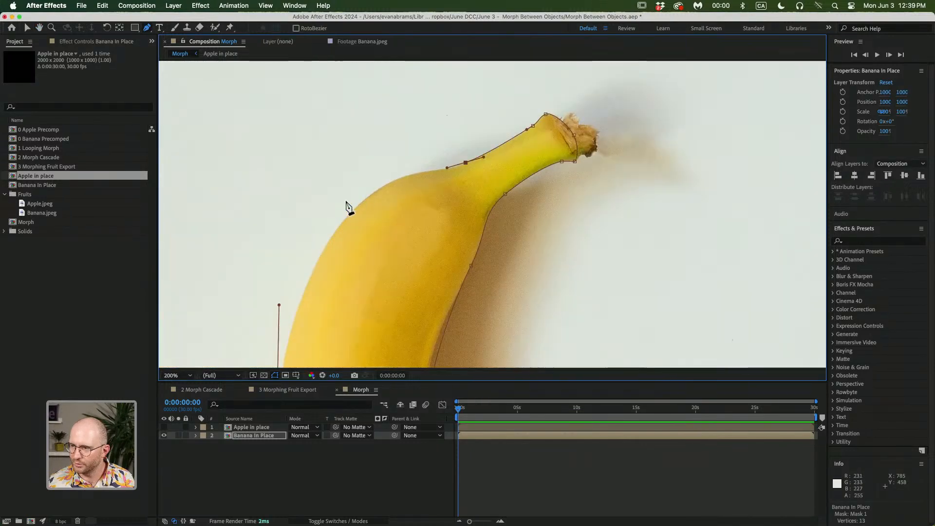
{"action": "left_click_drag", "start_coordinate": [346, 219], "coordinate": [360, 123]}
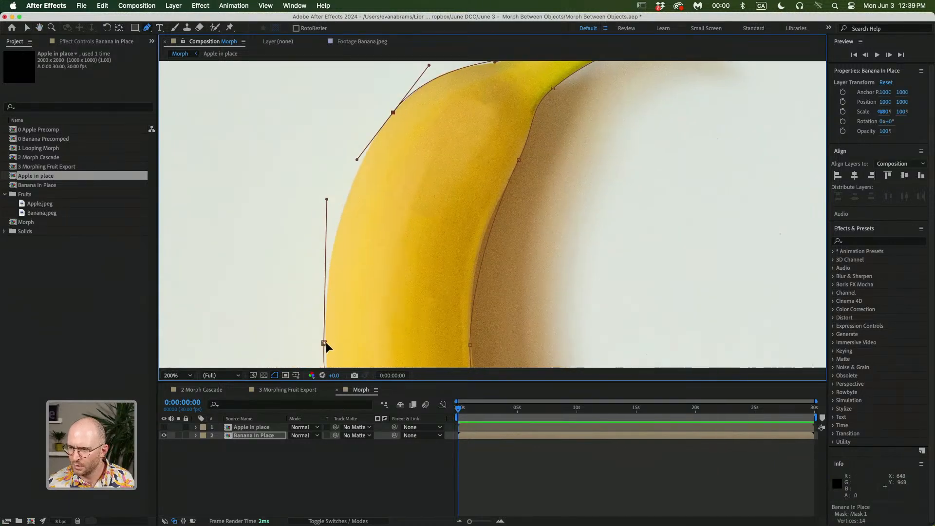
{"action": "left_click", "coordinate": [339, 297]}
{"action": "left_click_drag", "start_coordinate": [339, 298], "coordinate": [341, 290]}
Change the banana mask's colour to magenta and set its mode to None
{"action": "key", "text": "m"}
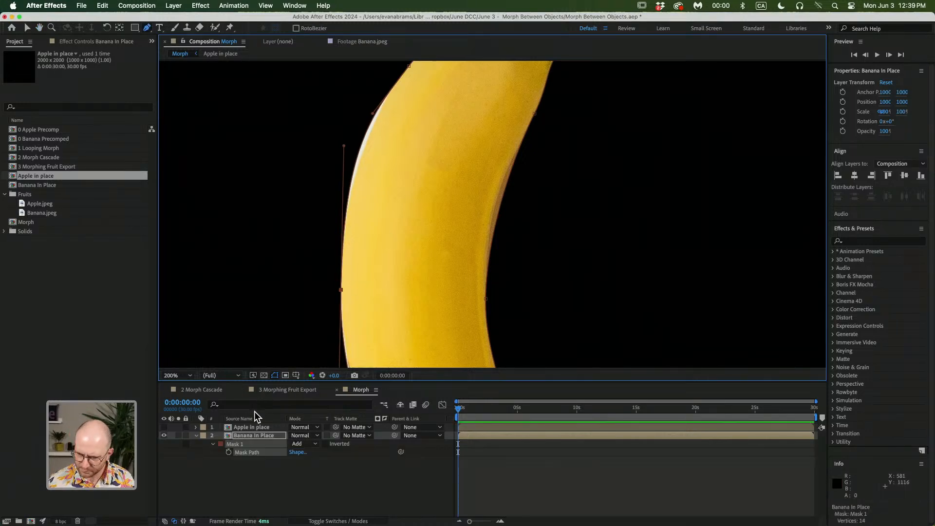
{"action": "left_click", "coordinate": [221, 444]}
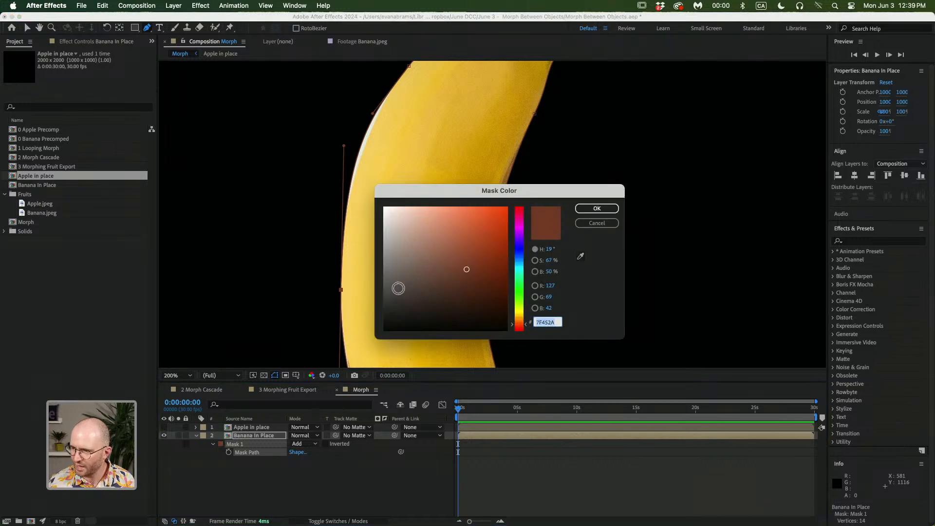
{"action": "left_click_drag", "start_coordinate": [523, 239], "coordinate": [523, 228]}
{"action": "left_click", "coordinate": [585, 209]}
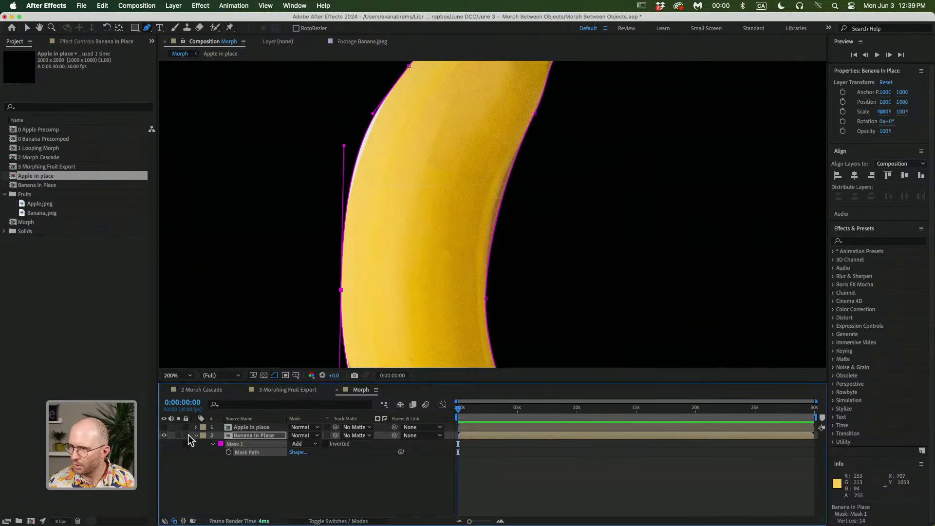
{"action": "left_click", "coordinate": [291, 442]}
{"action": "left_click", "coordinate": [299, 446]}
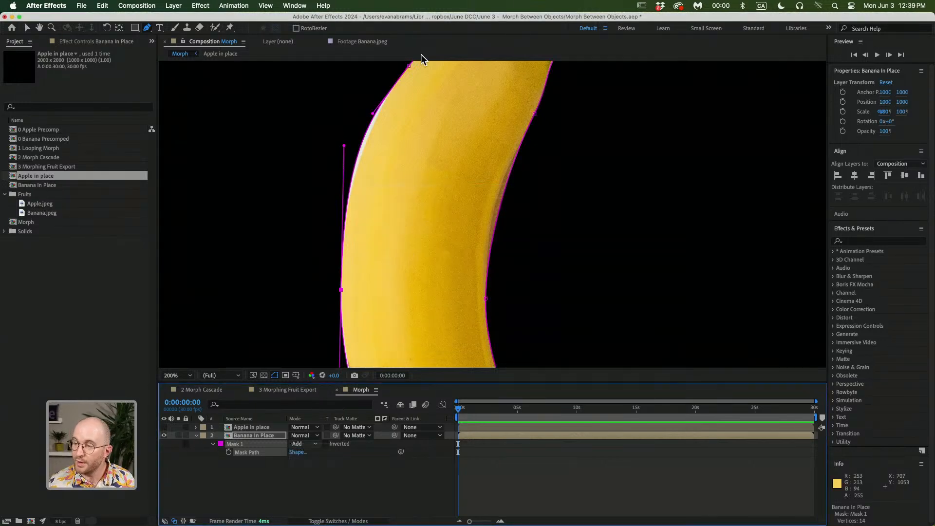
Add a point on the banana's upper edge near the stem and adjust its curve handle
{"action": "left_click", "coordinate": [360, 147]}
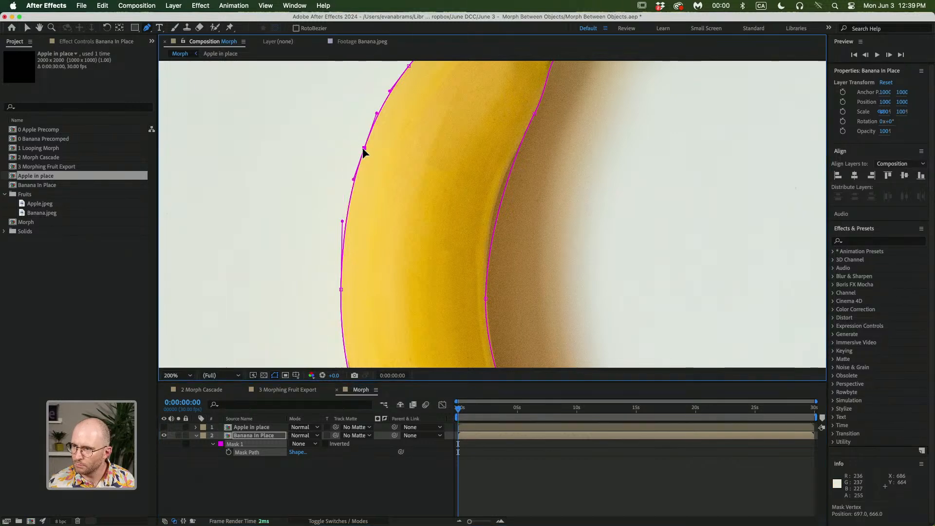
{"action": "left_click_drag", "start_coordinate": [403, 229], "coordinate": [446, 210]}
{"action": "scroll", "coordinate": [497, 184], "scroll_direction": "up", "scroll_amount": 1}
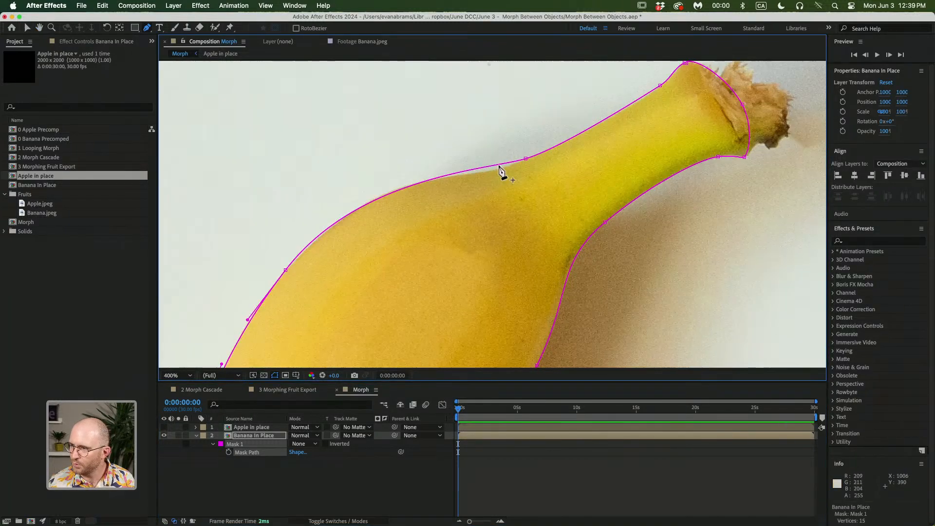
{"action": "left_click", "coordinate": [478, 168]}
{"action": "left_click_drag", "start_coordinate": [478, 167], "coordinate": [475, 171]}
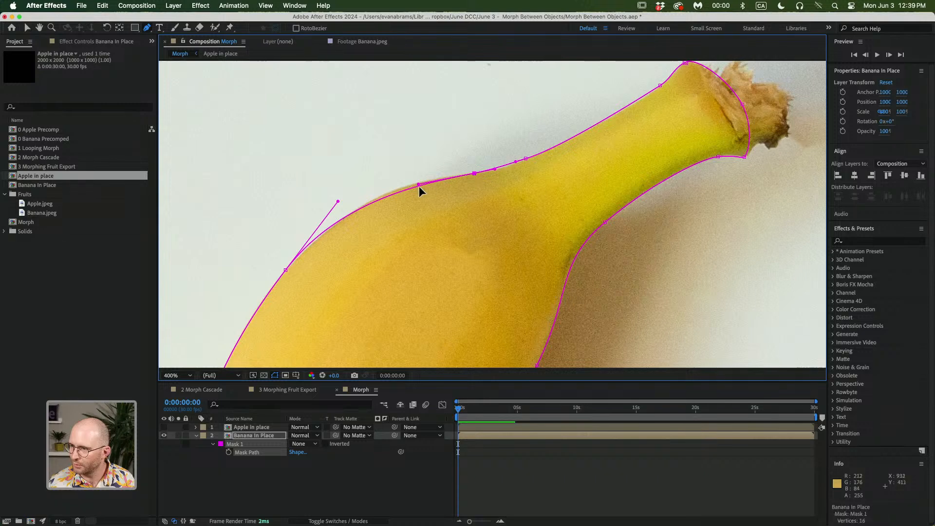
{"action": "left_click_drag", "start_coordinate": [338, 200], "coordinate": [355, 186]}
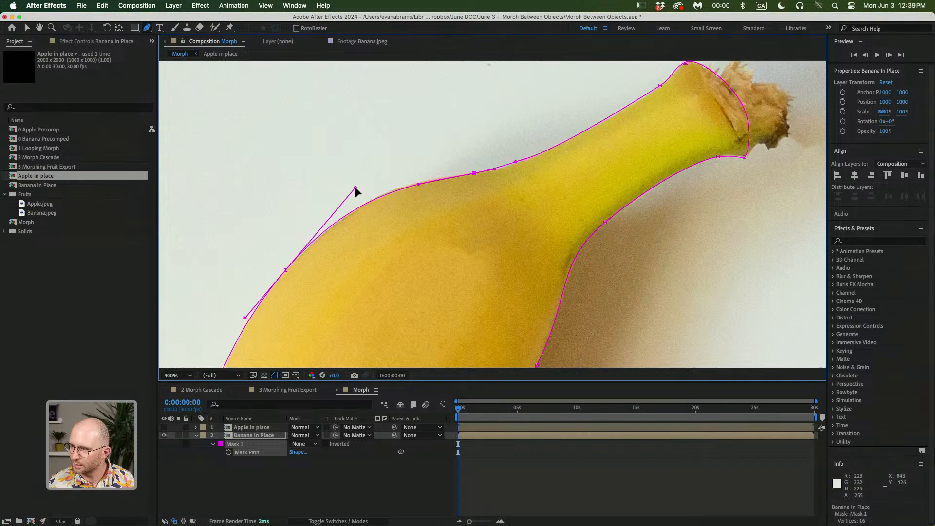
Add points around the banana's bottom tip to tighten the mask
{"action": "scroll", "coordinate": [614, 158], "scroll_direction": "down", "scroll_amount": 2}
{"action": "scroll", "coordinate": [613, 158], "scroll_direction": "down", "scroll_amount": 5}
{"action": "scroll", "coordinate": [613, 158], "scroll_direction": "right", "scroll_amount": 3}
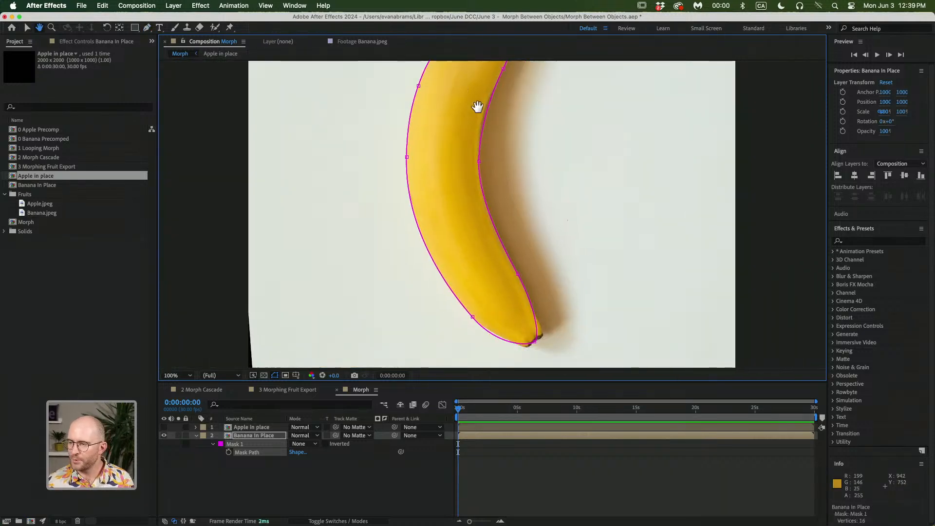
{"action": "scroll", "coordinate": [501, 317], "scroll_direction": "up", "scroll_amount": 2}
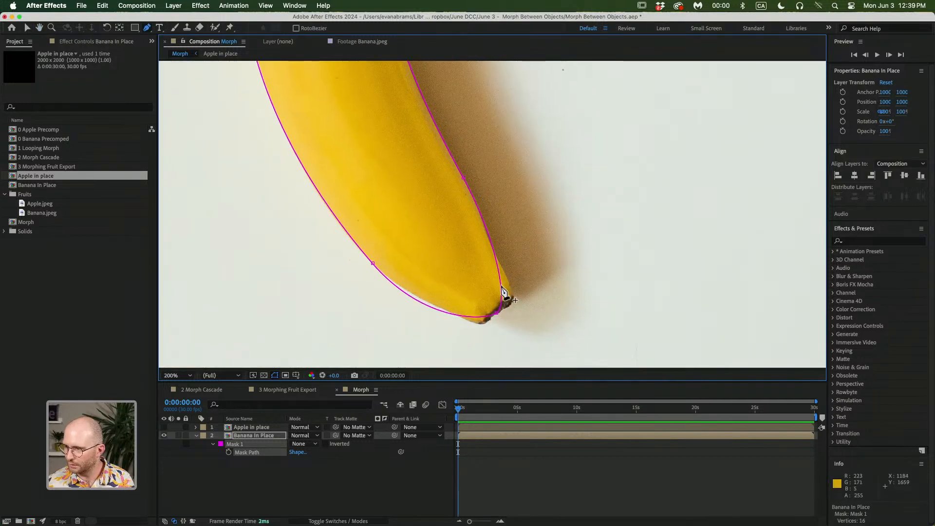
{"action": "left_click_drag", "start_coordinate": [511, 292], "coordinate": [494, 253]}
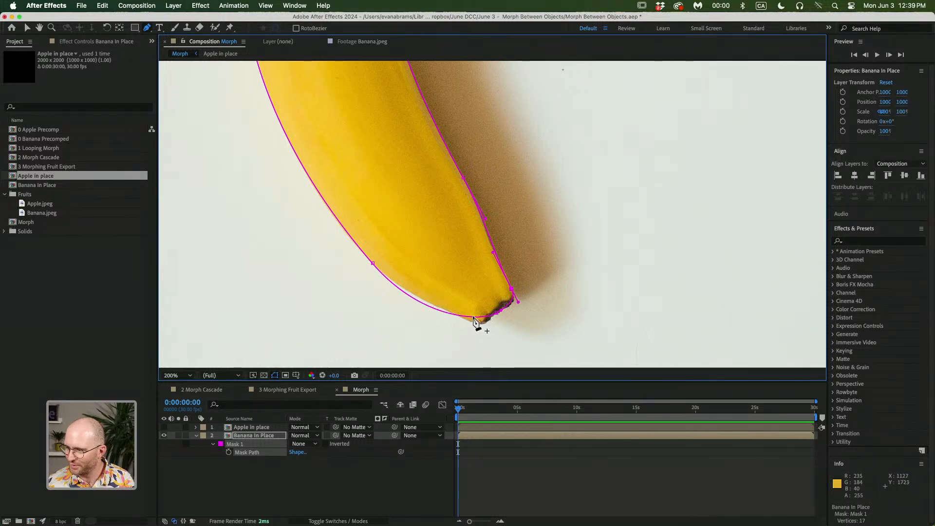
{"action": "left_click_drag", "start_coordinate": [473, 317], "coordinate": [434, 306]}
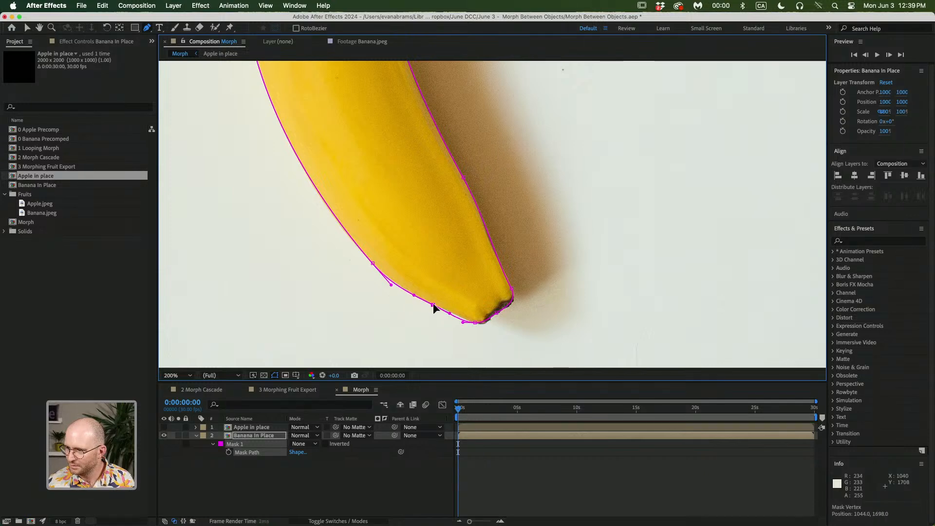
Deselect the mask and hide the banana layer
{"action": "scroll", "coordinate": [477, 320], "scroll_direction": "down", "scroll_amount": 2}
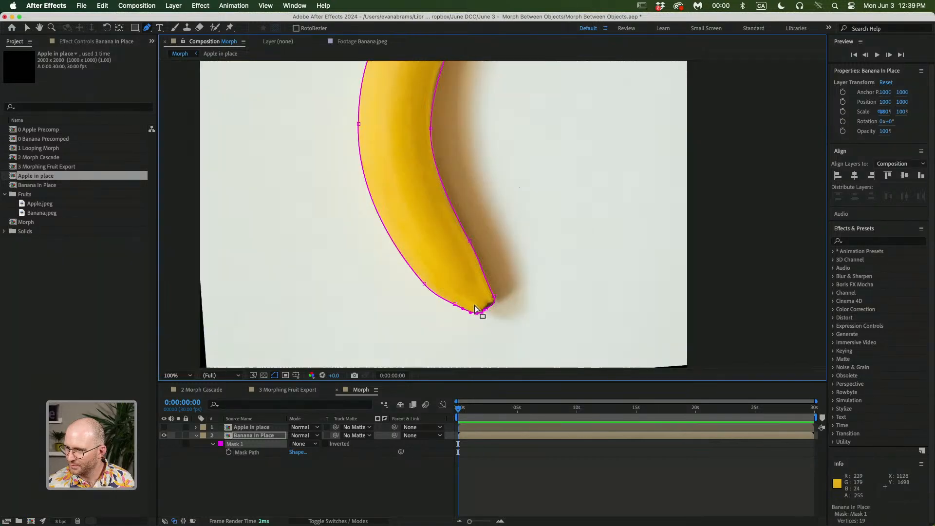
{"action": "scroll", "coordinate": [477, 320], "scroll_direction": "down", "scroll_amount": 1}
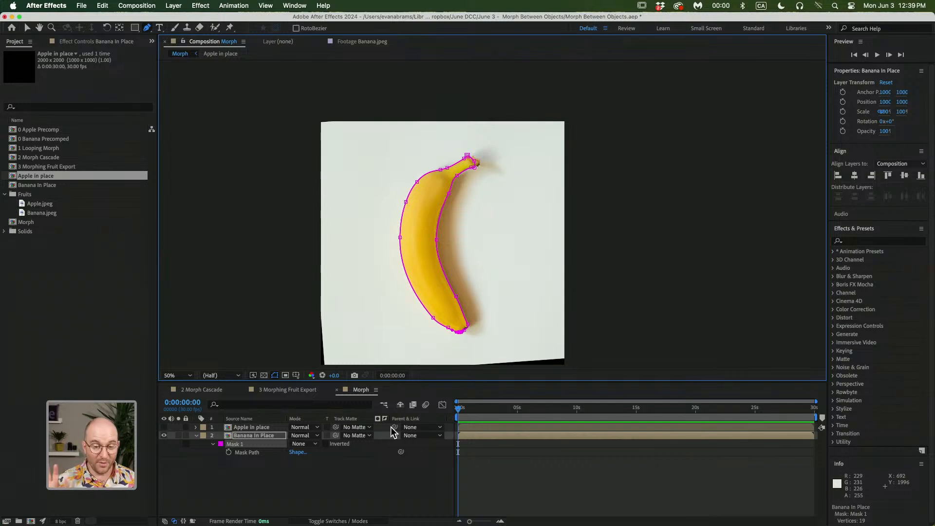
{"action": "left_click", "coordinate": [396, 485]}
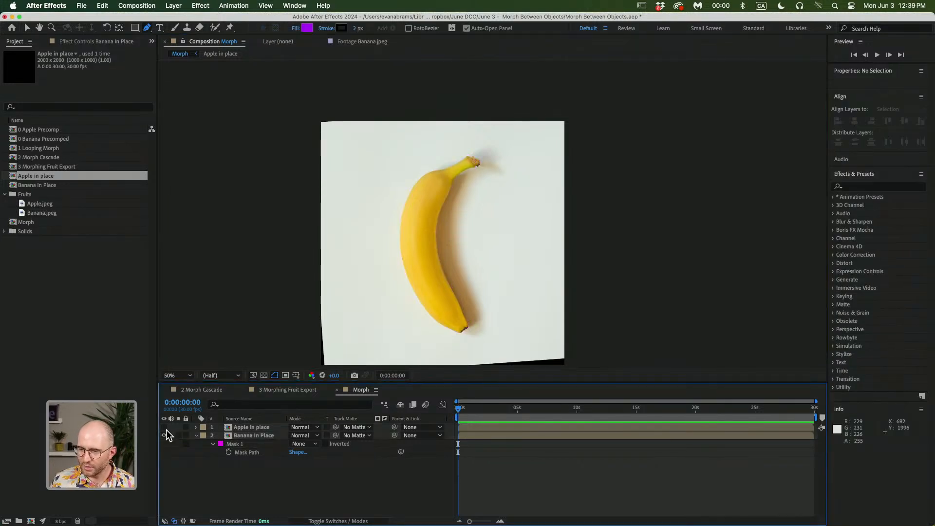
{"action": "left_click", "coordinate": [163, 436]}
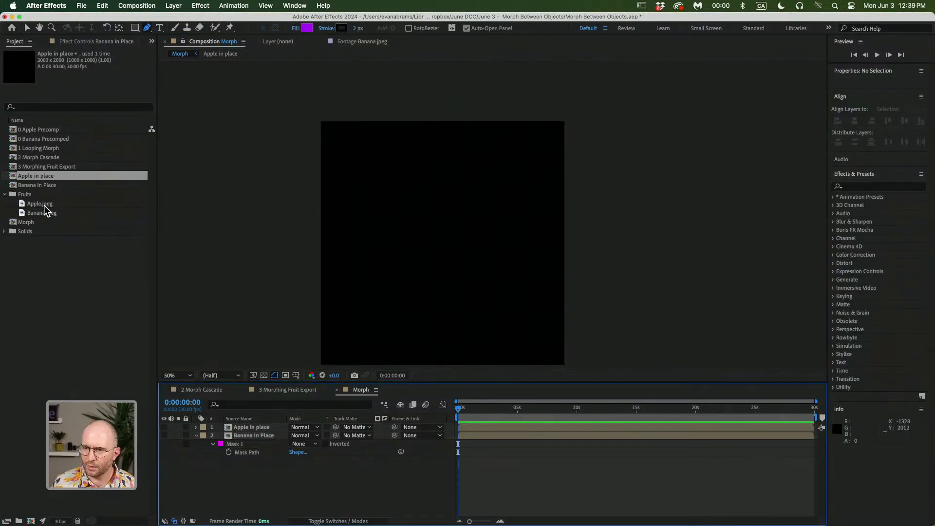
Create a new composition from the Apple.jpeg footage
{"action": "left_click", "coordinate": [43, 205]}
{"action": "left_click", "coordinate": [33, 521]}
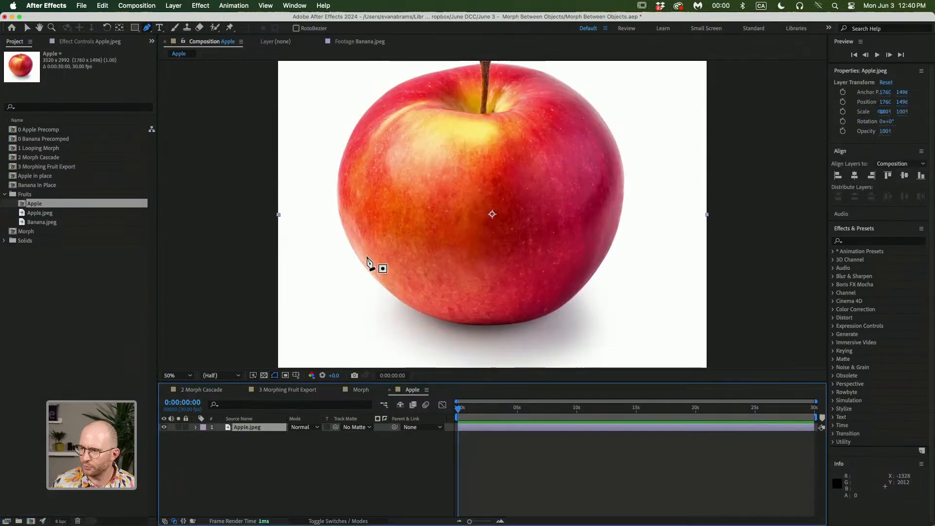
{"action": "scroll", "coordinate": [439, 193], "scroll_direction": "down", "scroll_amount": 2}
Find and open the Auto-trace command for the apple layer
{"action": "left_click", "coordinate": [174, 6]}
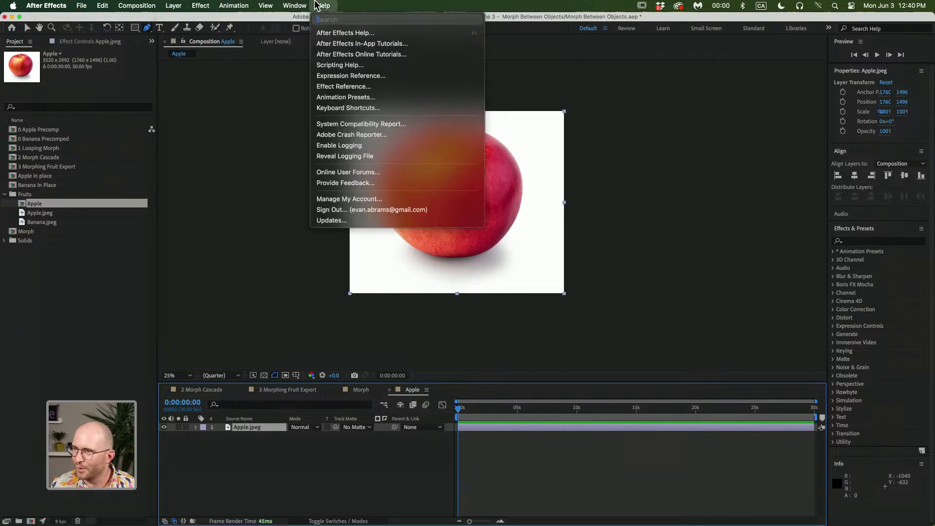
{"action": "left_click", "coordinate": [337, 6]}
{"action": "left_click", "coordinate": [335, 6]}
{"action": "type", "text": "trace"}
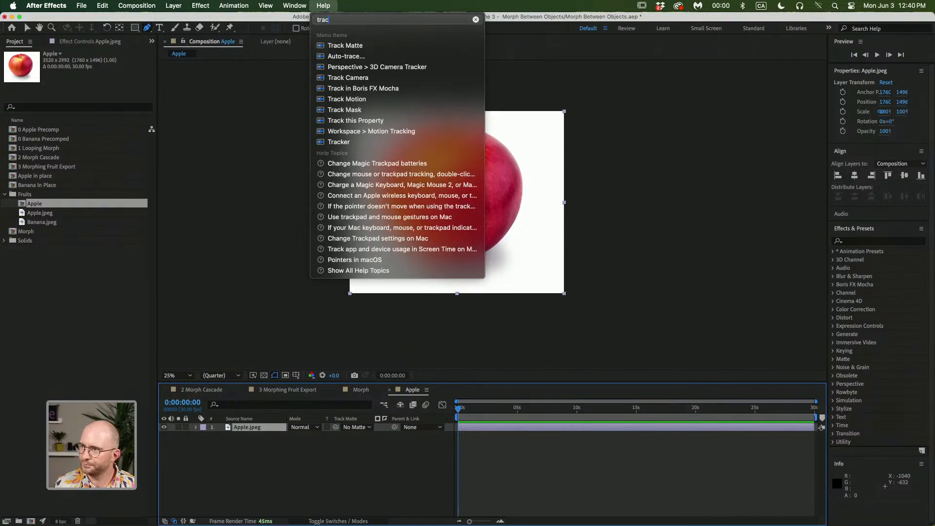
{"action": "mouse_move", "coordinate": [332, 37]}
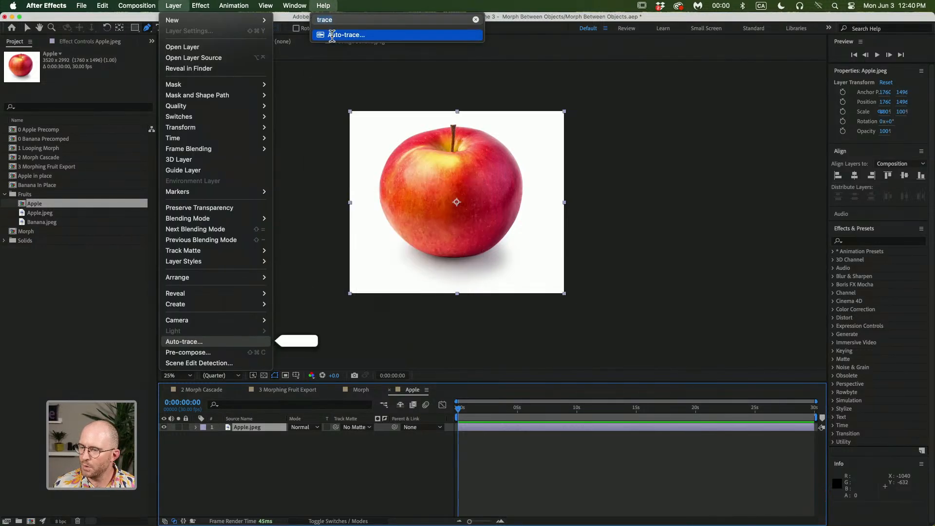
{"action": "left_click", "coordinate": [202, 342]}
Try auto-tracing the apple with the Luminance channel and a 90% threshold in preview, then cancel the dialog
{"action": "left_click_drag", "start_coordinate": [465, 160], "coordinate": [176, 150]}
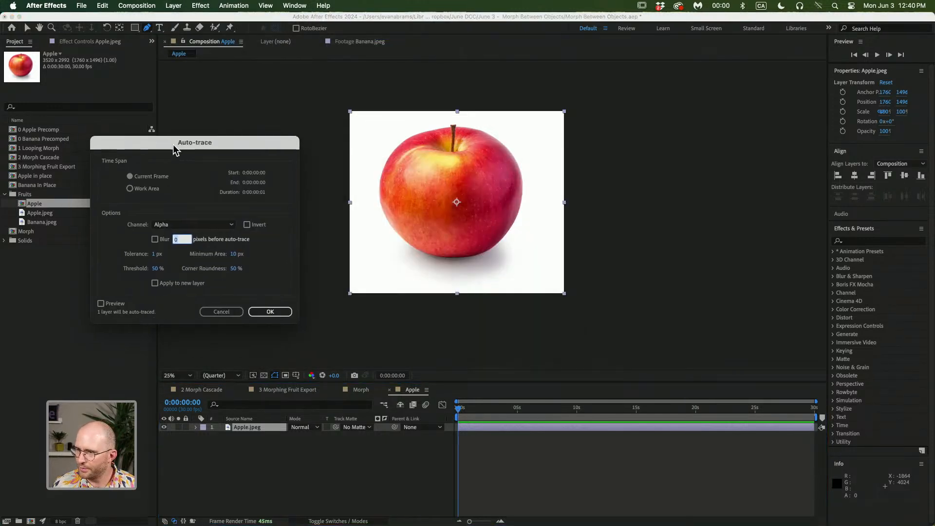
{"action": "left_click", "coordinate": [220, 223]}
{"action": "left_click", "coordinate": [176, 276]}
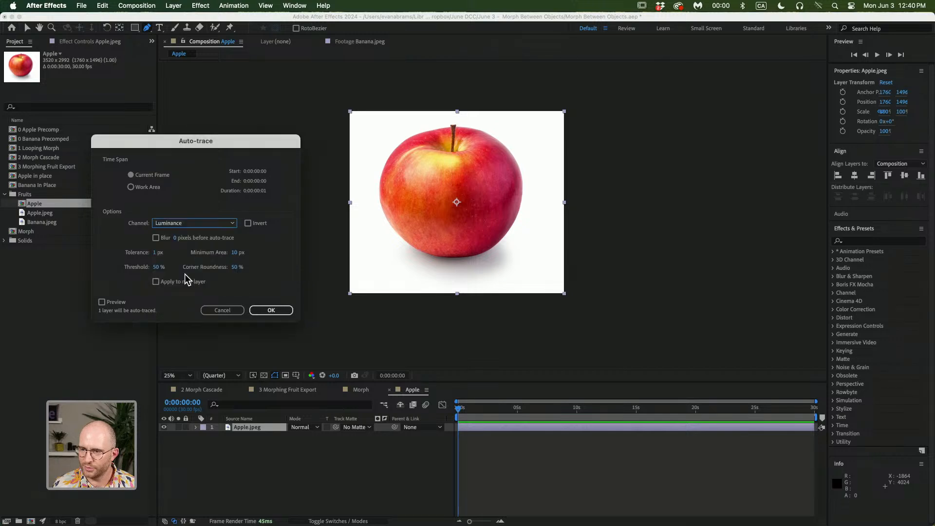
{"action": "left_click", "coordinate": [102, 302]}
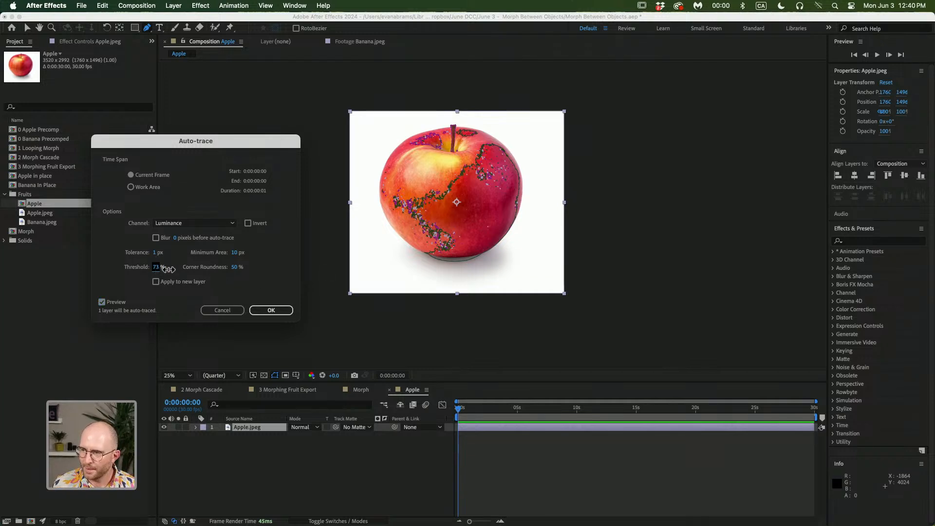
{"action": "left_click_drag", "start_coordinate": [168, 269], "coordinate": [182, 268]}
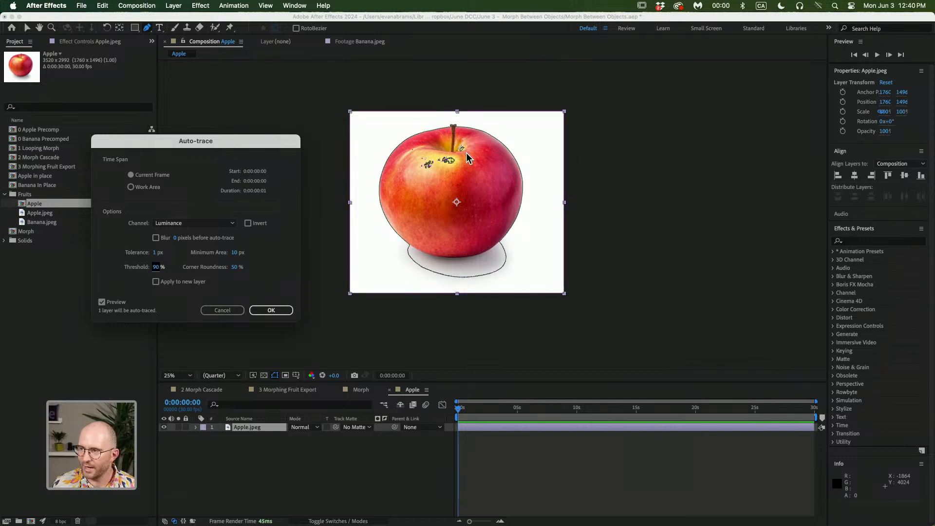
{"action": "left_click", "coordinate": [219, 312]}
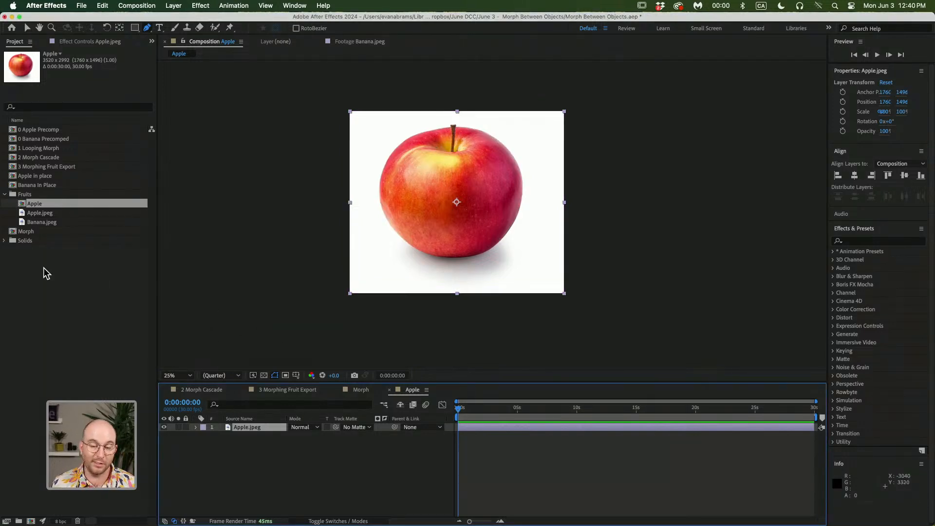
Close the Apple composition and make both the Apple in place and Banana in Place layers visible in Morph
{"action": "left_click", "coordinate": [286, 452]}
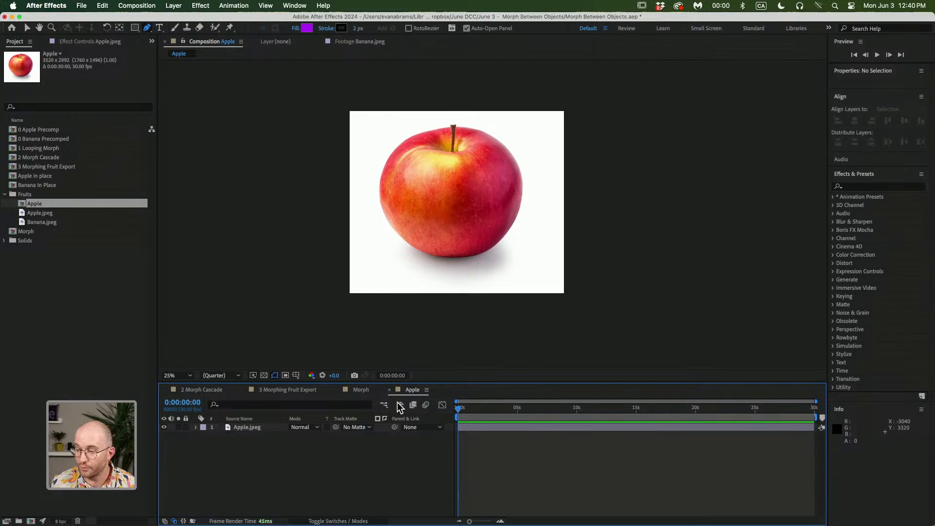
{"action": "left_click", "coordinate": [389, 390]}
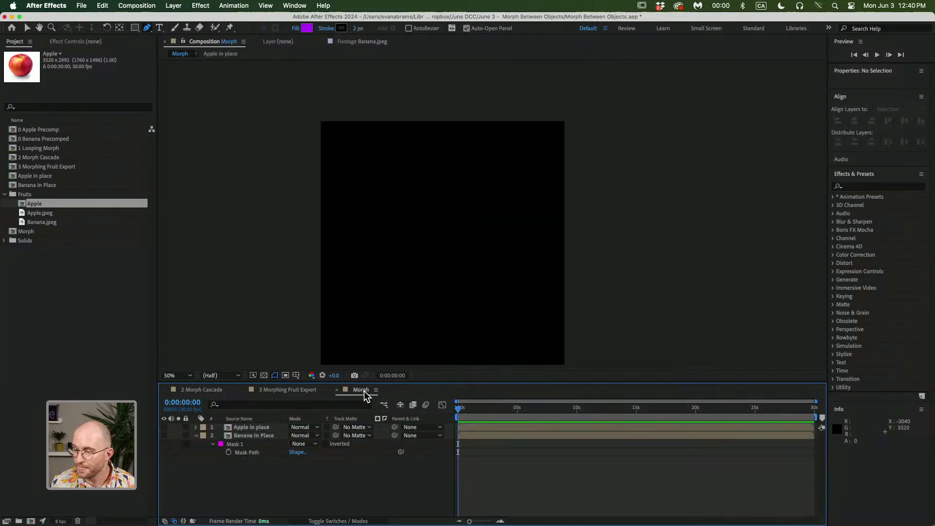
{"action": "left_click", "coordinate": [164, 428]}
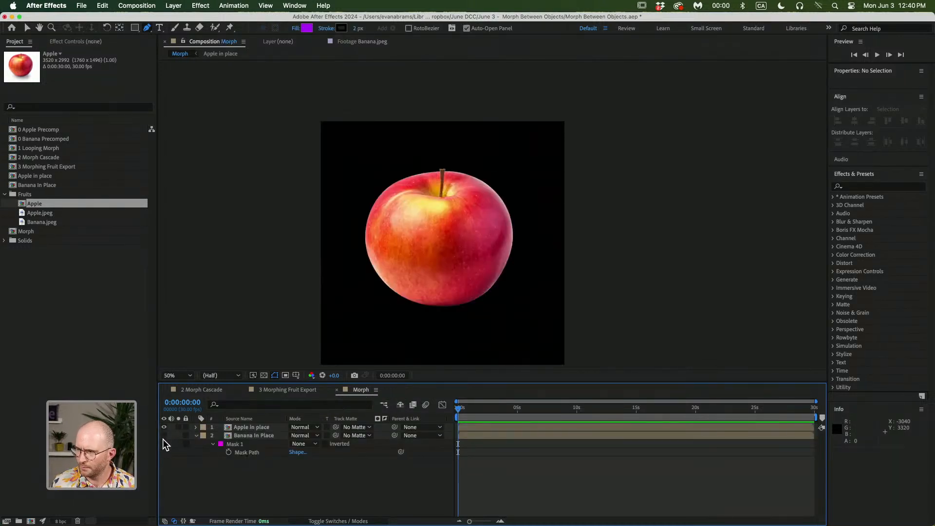
{"action": "left_click", "coordinate": [164, 435]}
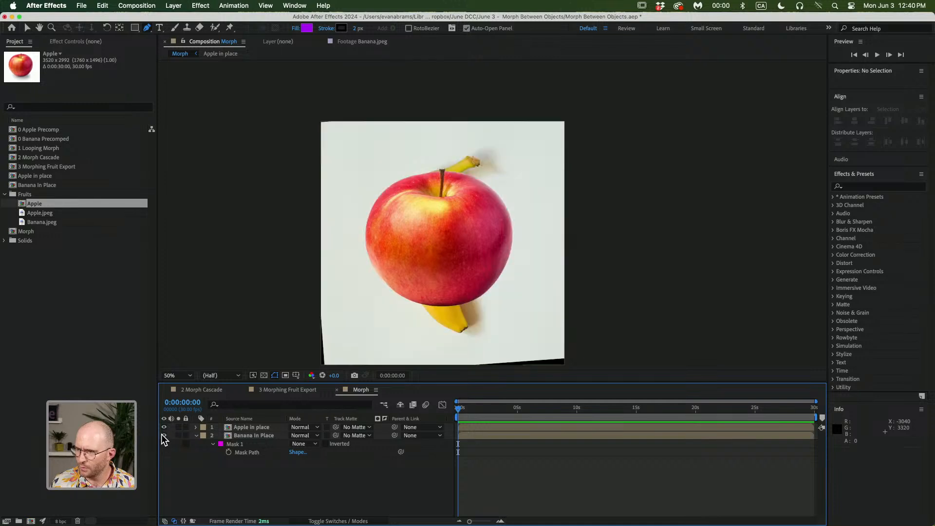
Set the Banana in Place layer's mask mode to Add and switch to the Selection tool
{"action": "left_click", "coordinate": [254, 436]}
{"action": "left_click", "coordinate": [303, 444]}
{"action": "left_click", "coordinate": [307, 460]}
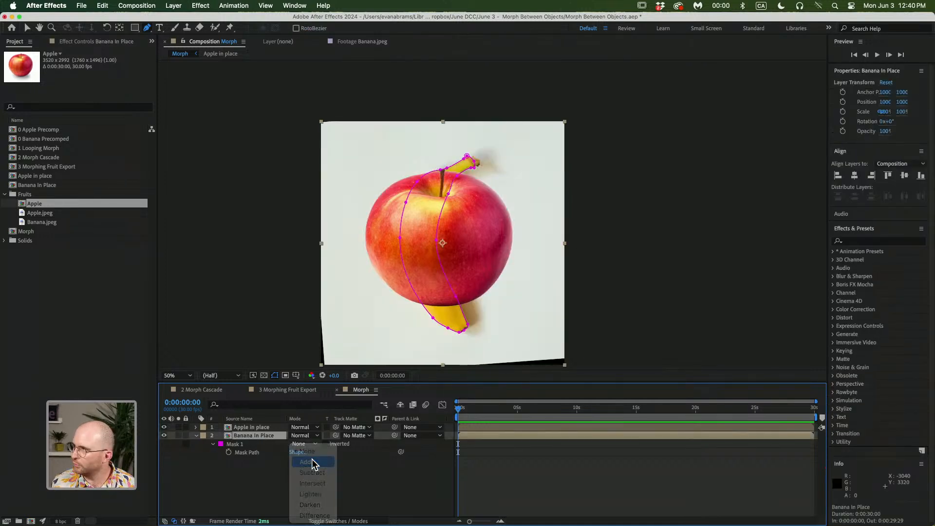
{"action": "left_click", "coordinate": [333, 482]}
{"action": "key", "text": "v"}
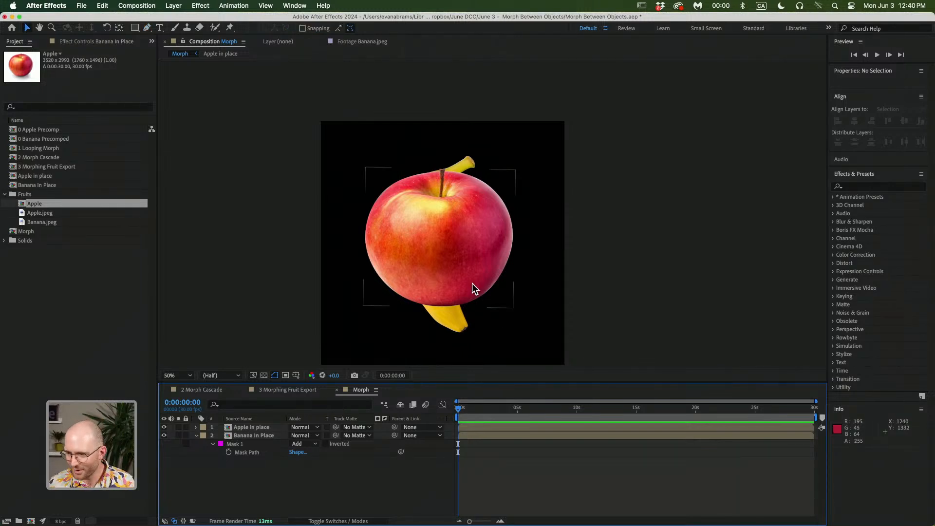
Apply the Reshape effect to the Apple in place layer
{"action": "left_click", "coordinate": [476, 269]}
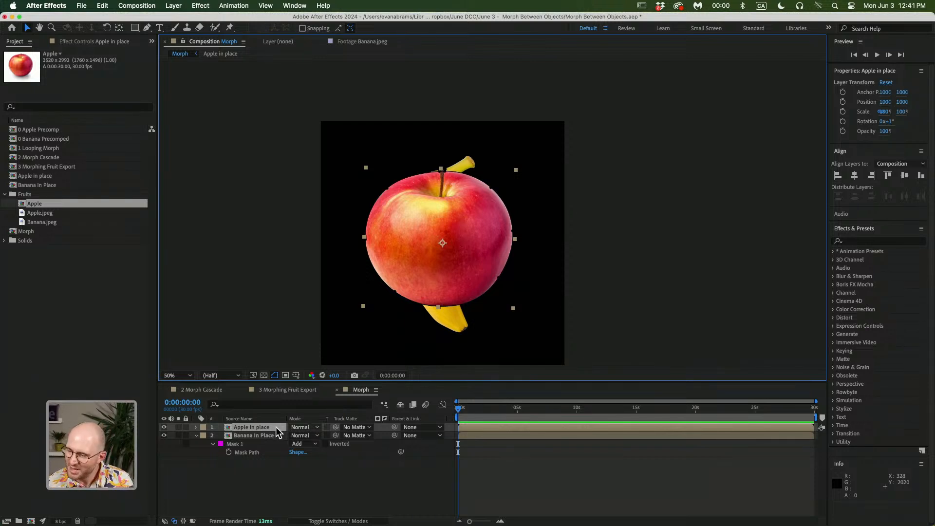
{"action": "left_click", "coordinate": [888, 240]}
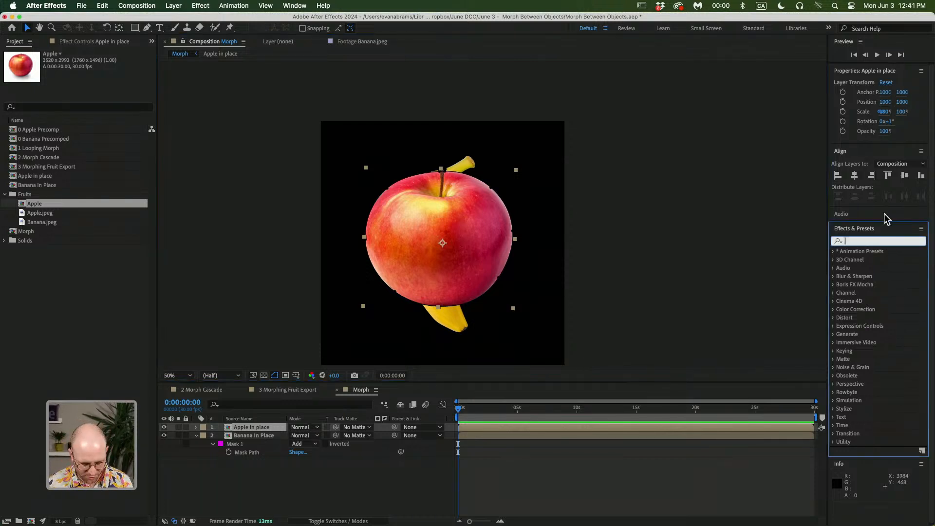
{"action": "type", "text": "re"}
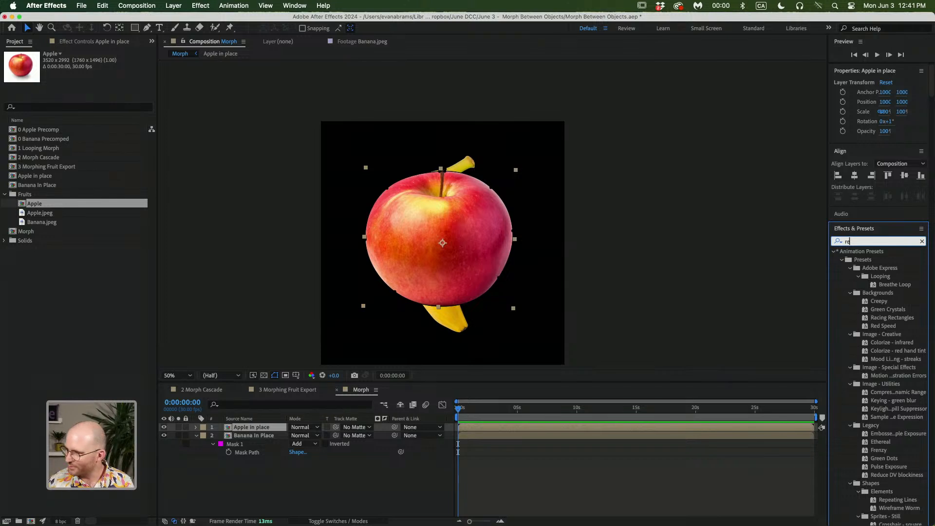
{"action": "type", "text": "sha"}
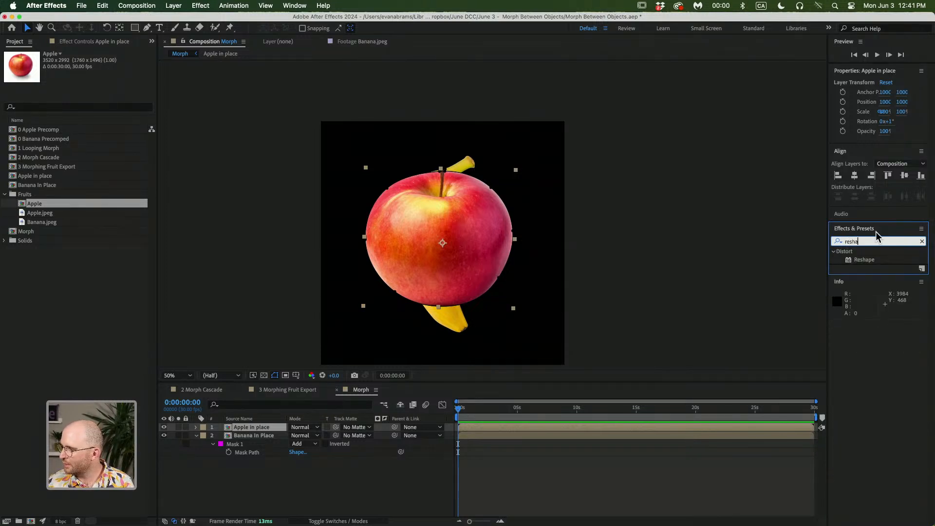
{"action": "left_click_drag", "start_coordinate": [866, 261], "coordinate": [866, 263]}
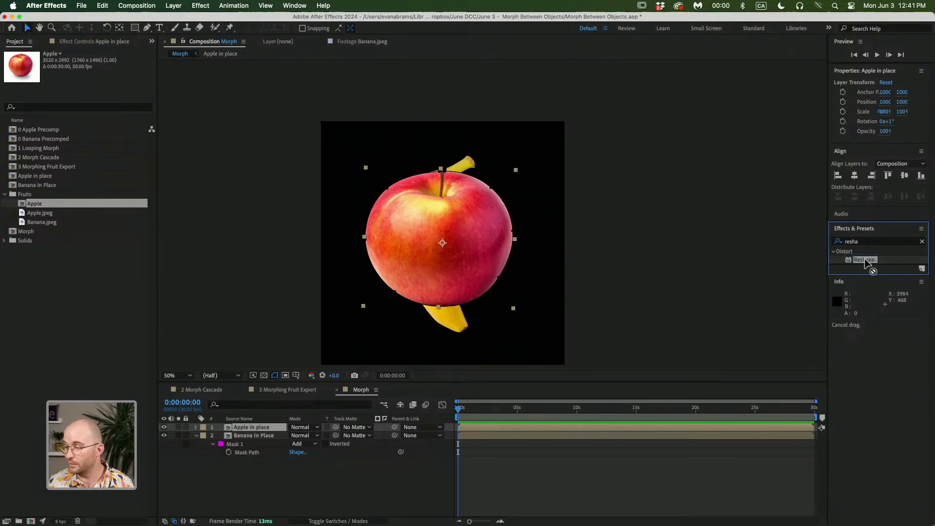
{"action": "left_click_drag", "start_coordinate": [866, 263], "coordinate": [534, 432]}
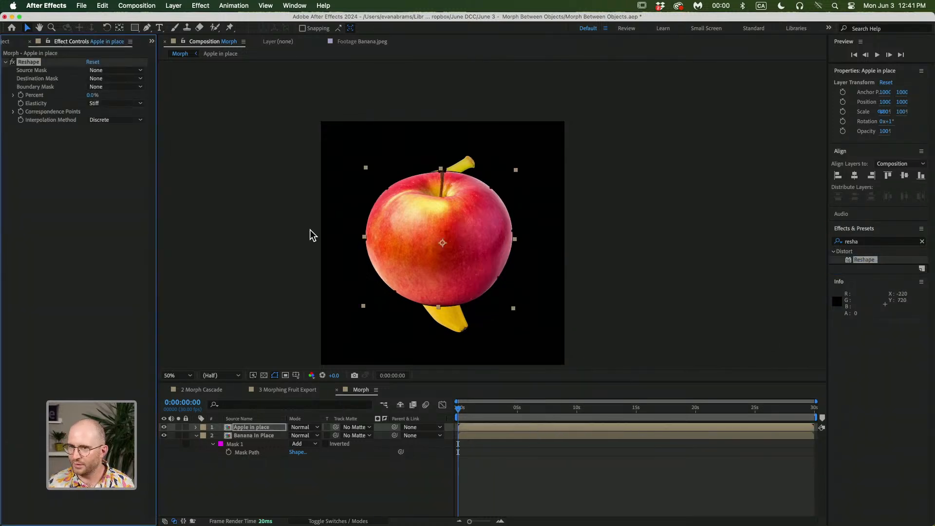
Show the transparency grid, reveal the apple layer's mask and rename it Apple
{"action": "left_click", "coordinate": [264, 376]}
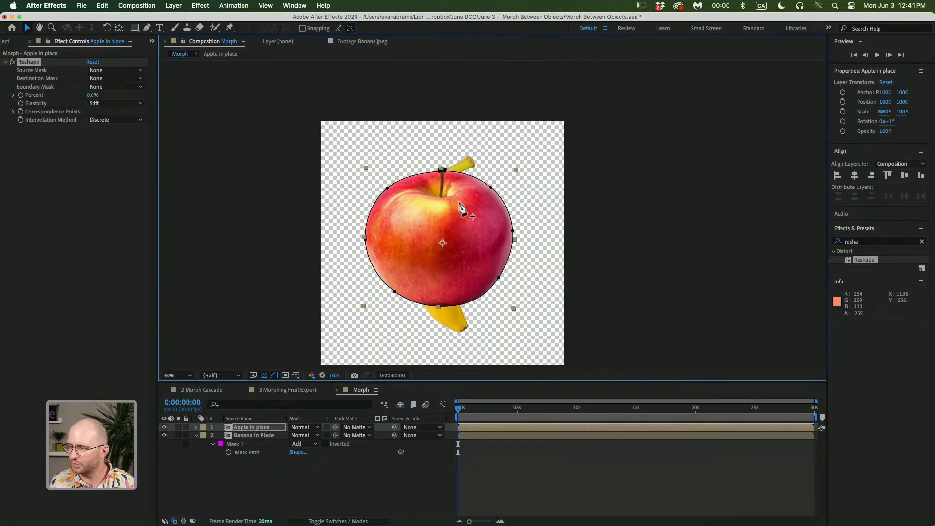
{"action": "key", "text": "slash"}
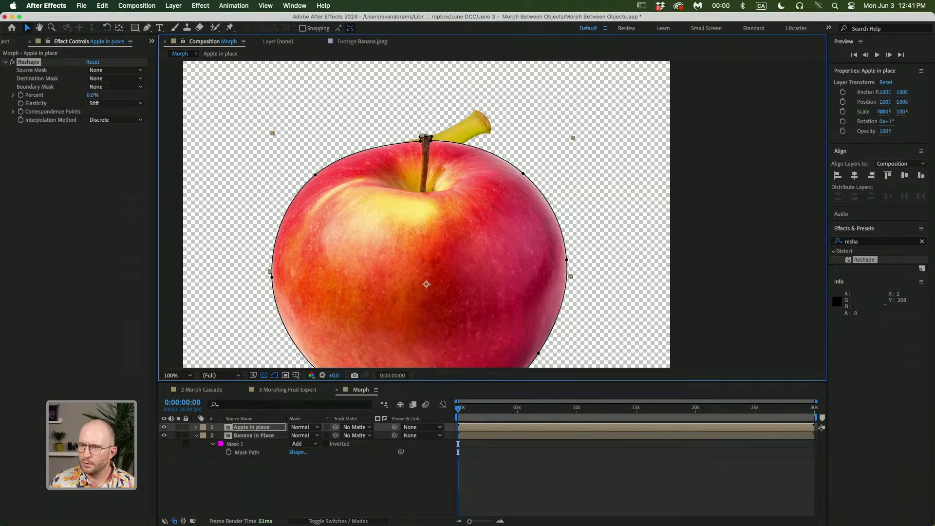
{"action": "left_click", "coordinate": [51, 71]}
{"action": "left_click", "coordinate": [97, 72]}
{"action": "left_click", "coordinate": [153, 413]}
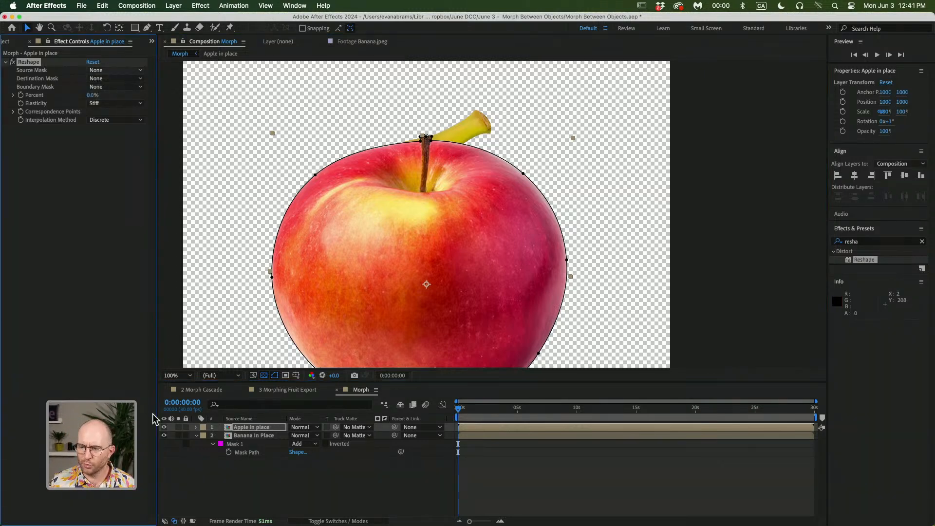
{"action": "key", "text": "m"}
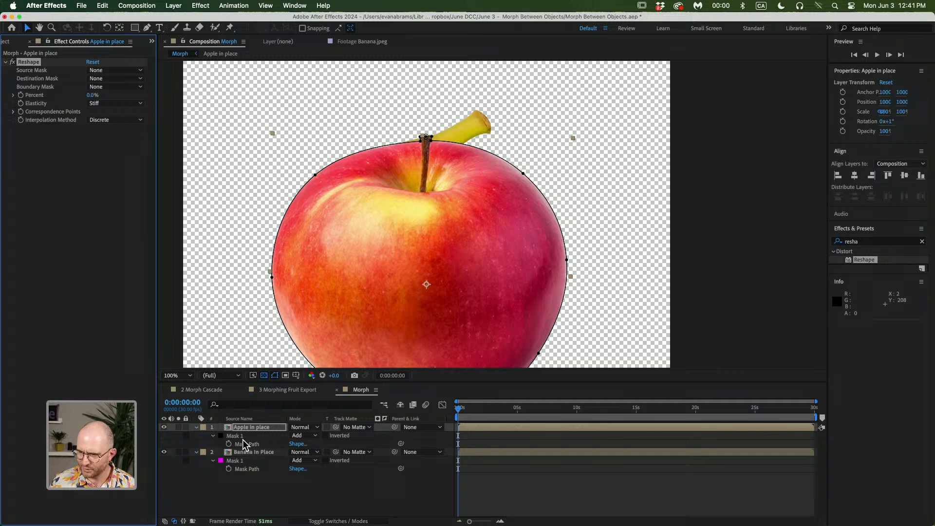
{"action": "left_click", "coordinate": [244, 445]}
{"action": "key", "text": "Return"}
{"action": "type", "text": "Apple"}
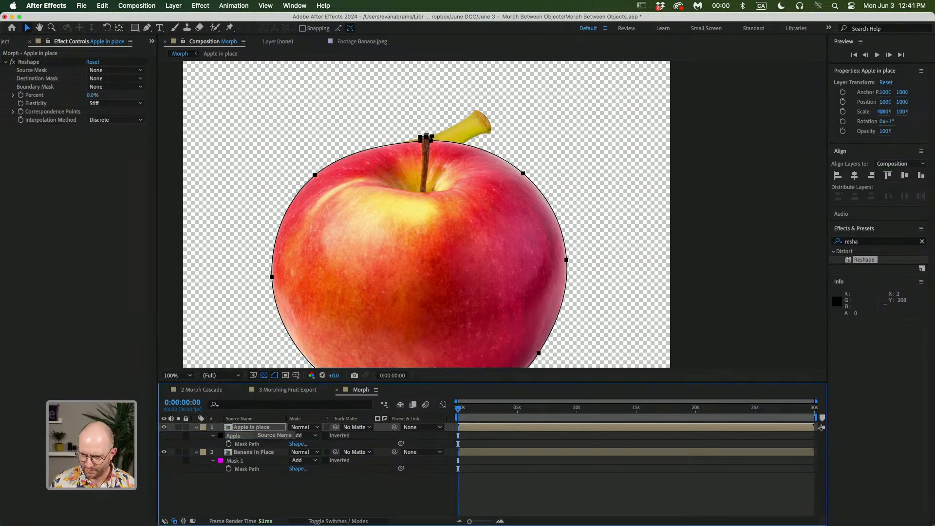
Rename the Banana in Place layer's mask to Banana
{"action": "left_click", "coordinate": [257, 462]}
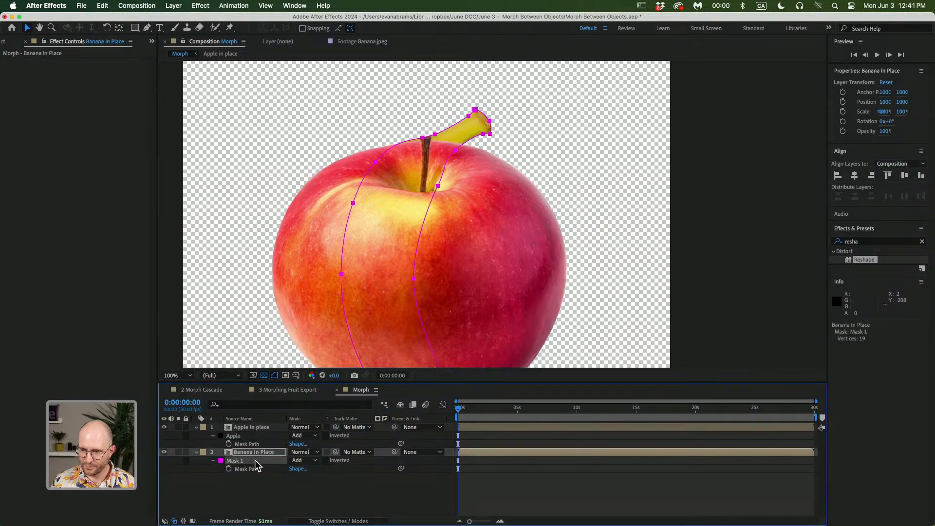
{"action": "key", "text": "Return"}
{"action": "type", "text": "Banana"}
{"action": "key", "text": "Return"}
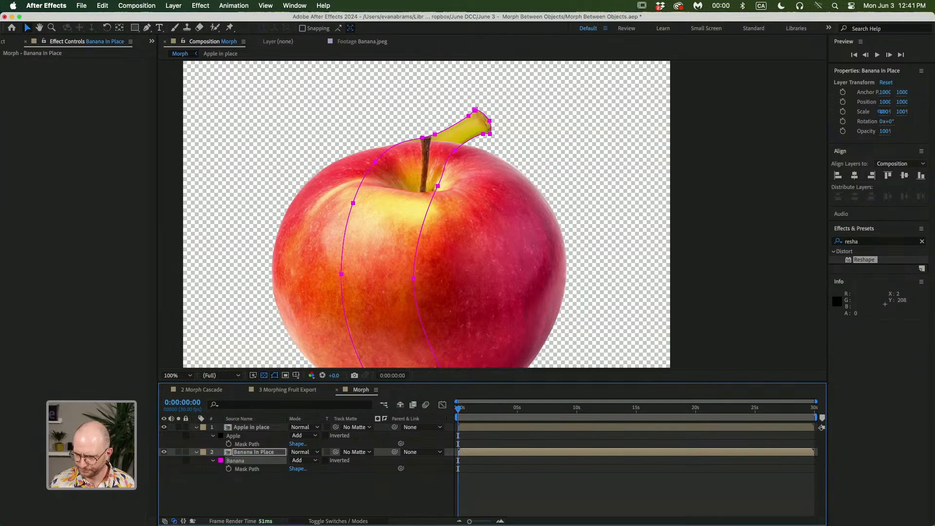
Set the Reshape effect's Source Mask to the Apple mask on the Apple in place layer
{"action": "left_click", "coordinate": [284, 507]}
{"action": "left_click", "coordinate": [255, 443]}
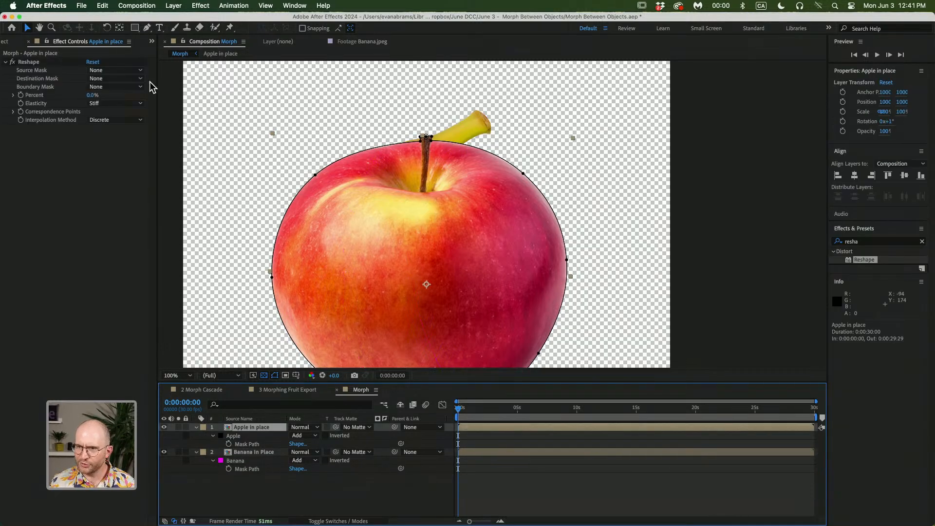
{"action": "left_click", "coordinate": [112, 71]}
{"action": "left_click", "coordinate": [111, 95]}
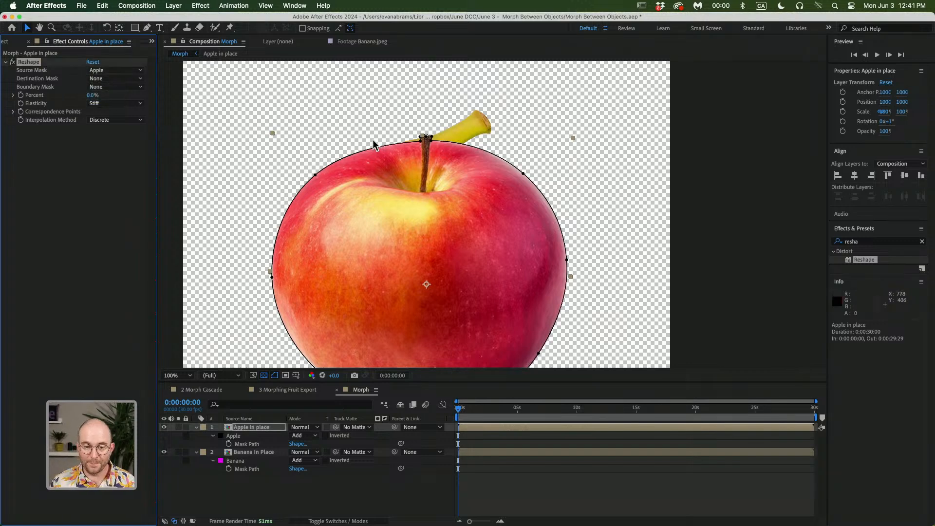
Paste the Banana mask into the Apple in place layer and set that mask's mode to None
{"action": "left_click", "coordinate": [239, 462]}
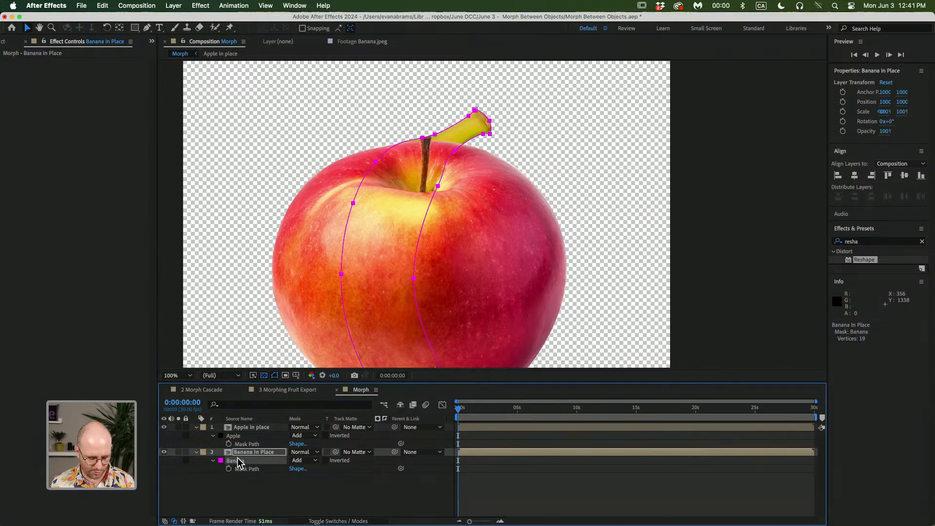
{"action": "key", "text": "super+v"}
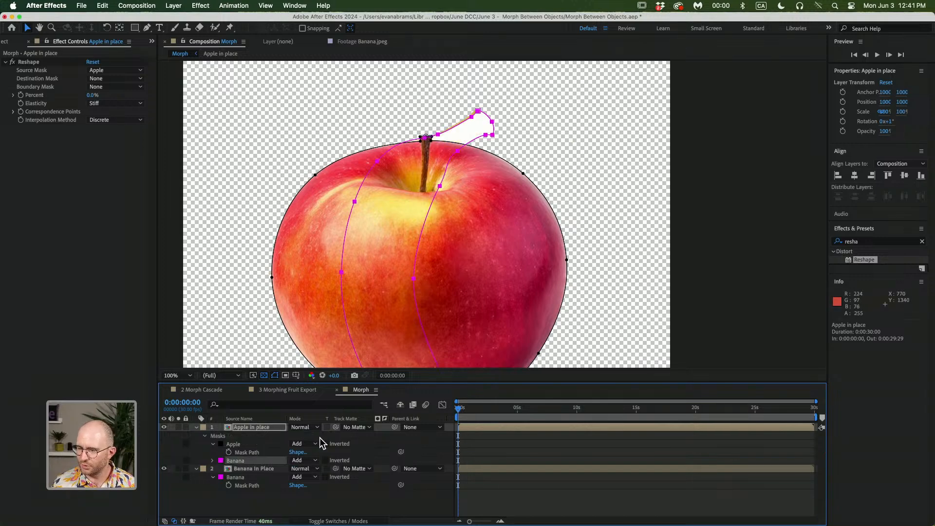
{"action": "left_click", "coordinate": [309, 460]}
{"action": "left_click", "coordinate": [318, 452]}
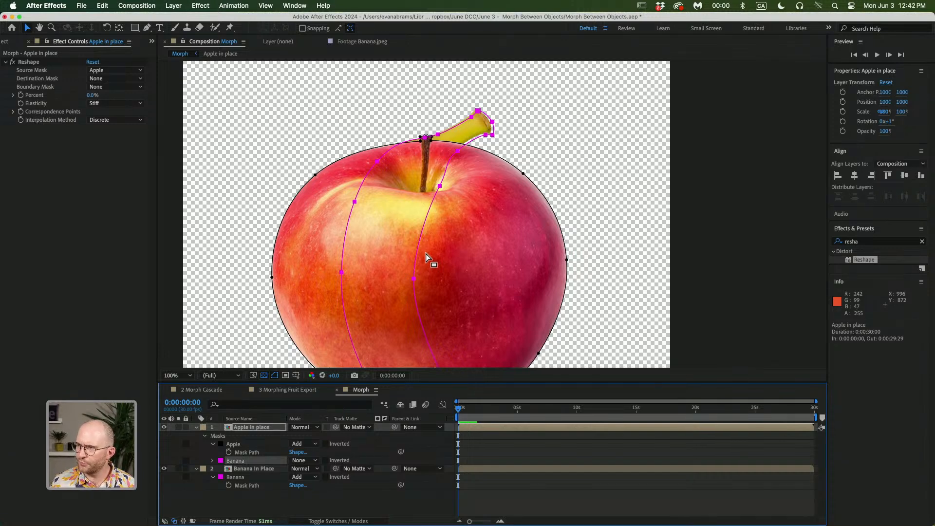
{"action": "left_click", "coordinate": [257, 468]}
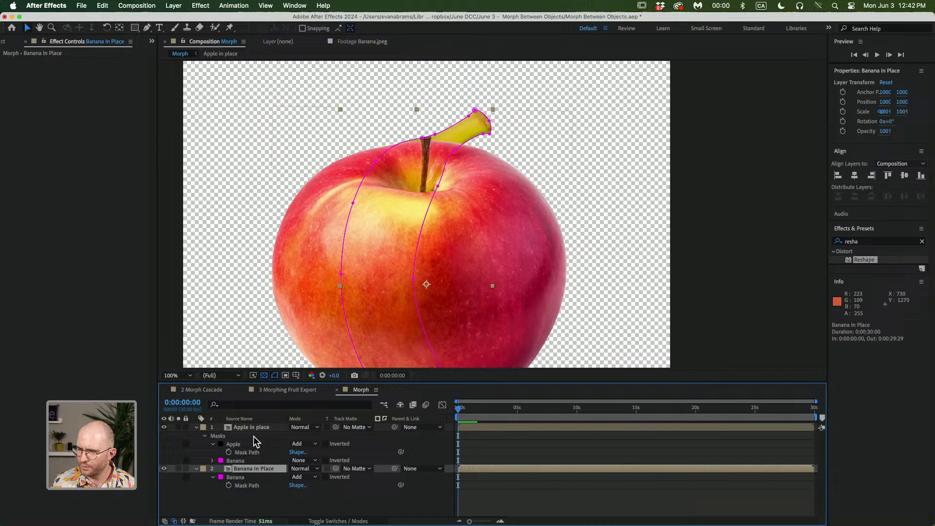
{"action": "scroll", "coordinate": [396, 285], "scroll_direction": "down", "scroll_amount": 2}
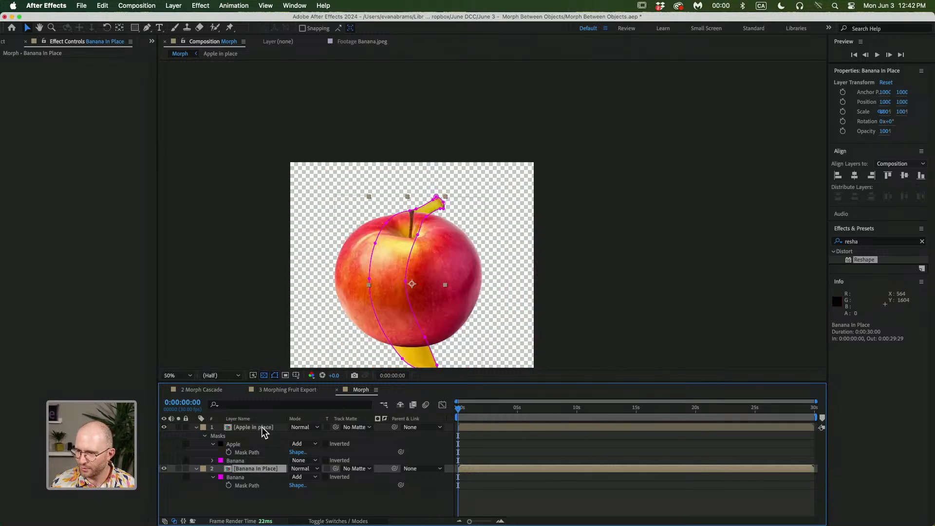
{"action": "left_click", "coordinate": [262, 427], "text": "shift"}
{"action": "right_click", "coordinate": [262, 427]}
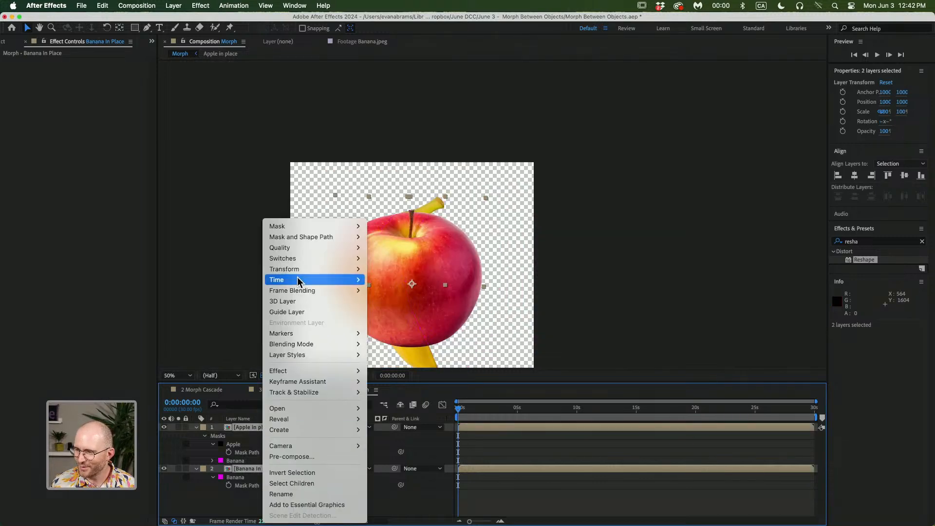
{"action": "mouse_move", "coordinate": [286, 271]}
{"action": "left_click", "coordinate": [390, 271]}
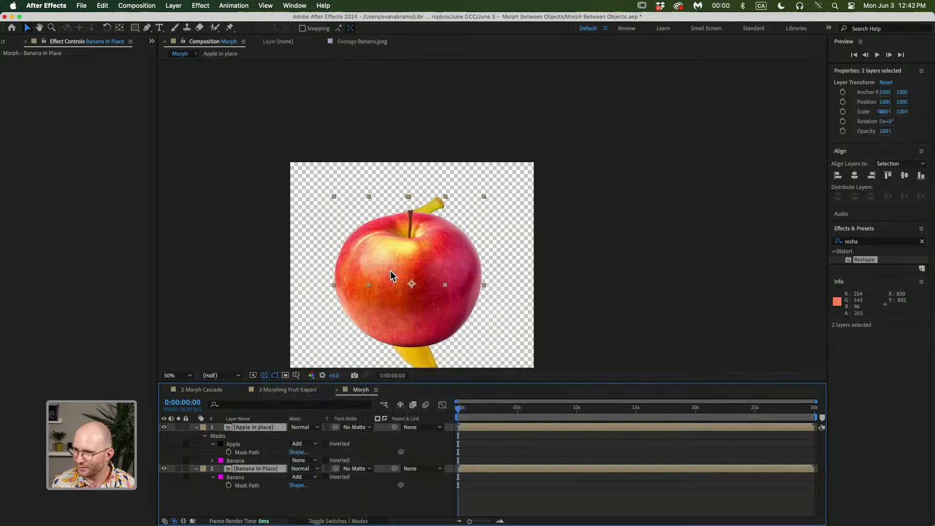
{"action": "left_click", "coordinate": [237, 491]}
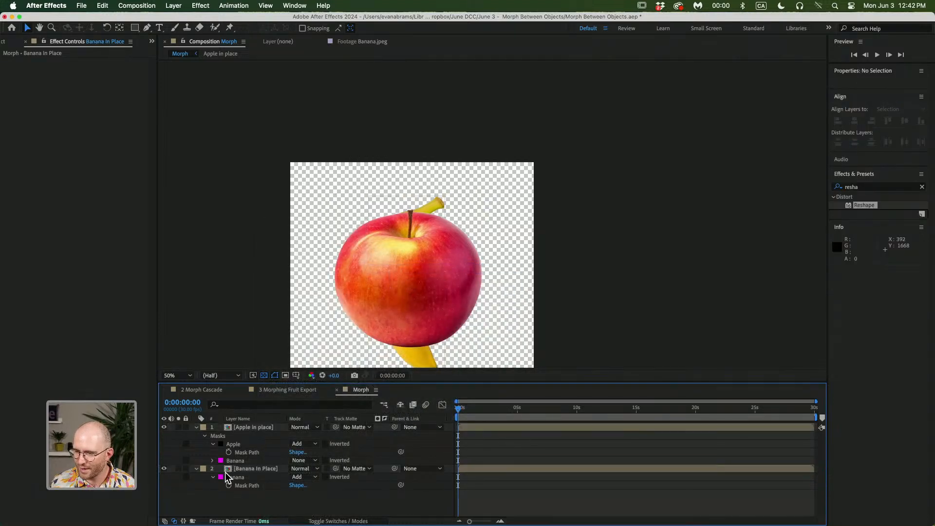
Select the Banana and Apple masks in turn to compare their paths on both layers
{"action": "left_click", "coordinate": [244, 460]}
{"action": "left_click", "coordinate": [245, 477]}
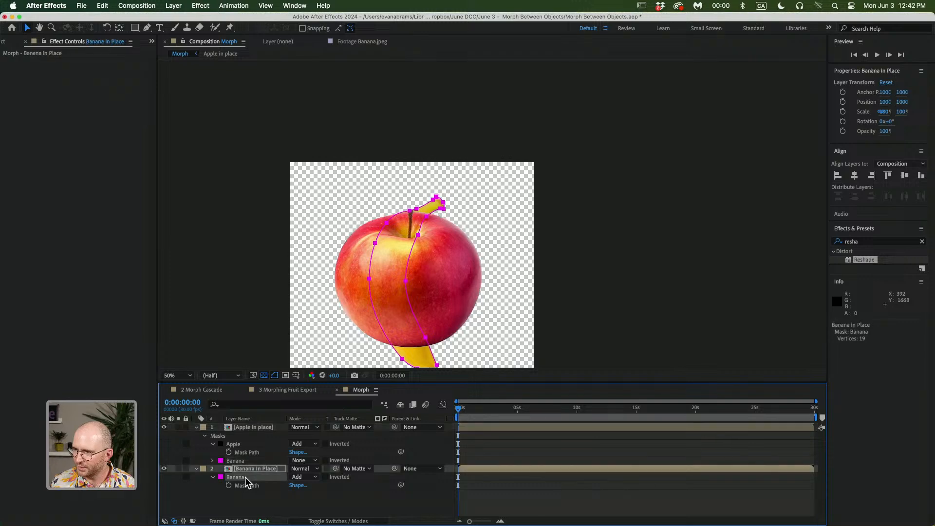
{"action": "scroll", "coordinate": [438, 202], "scroll_direction": "up", "scroll_amount": 2}
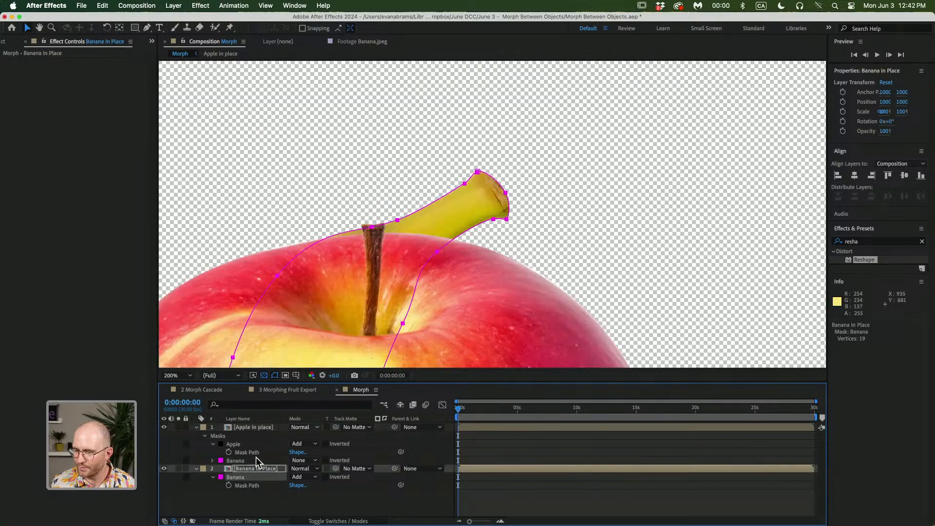
{"action": "left_click", "coordinate": [247, 460]}
{"action": "left_click", "coordinate": [245, 476]}
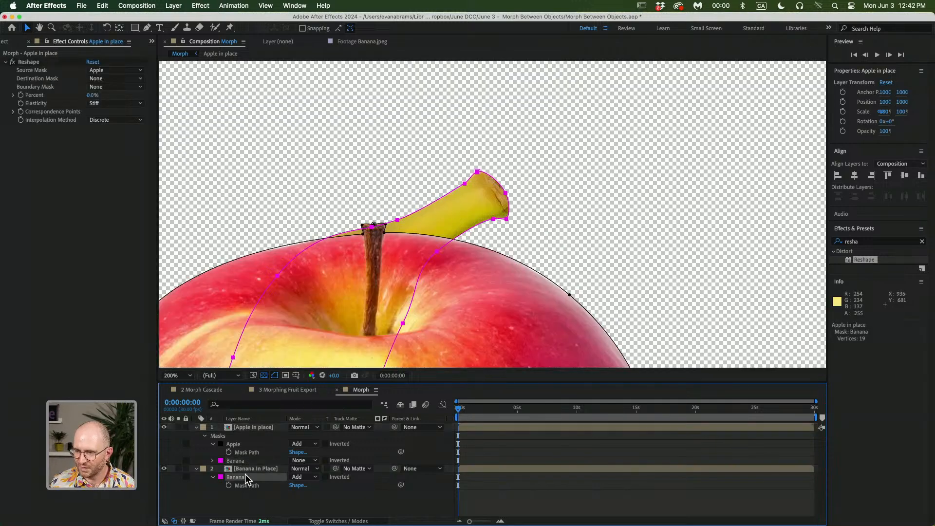
{"action": "left_click", "coordinate": [251, 461]}
{"action": "left_click", "coordinate": [247, 496]}
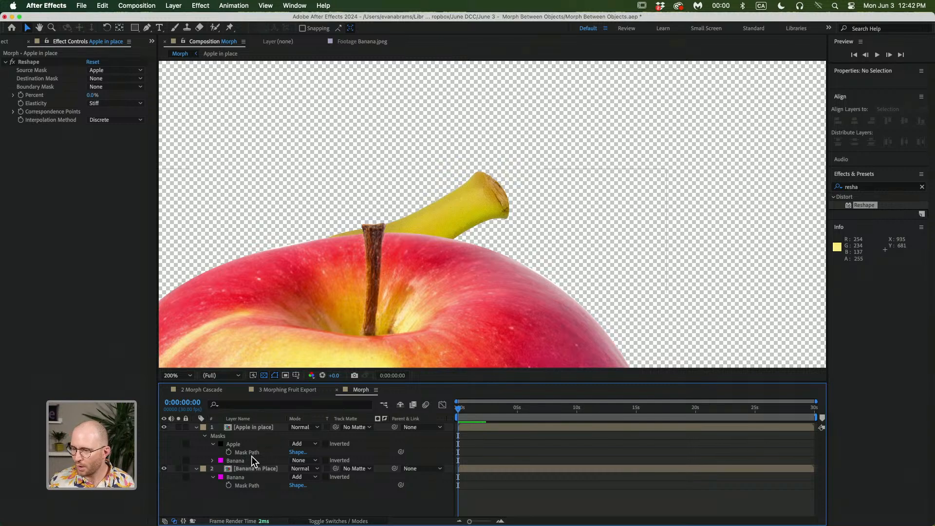
{"action": "left_click", "coordinate": [239, 445]}
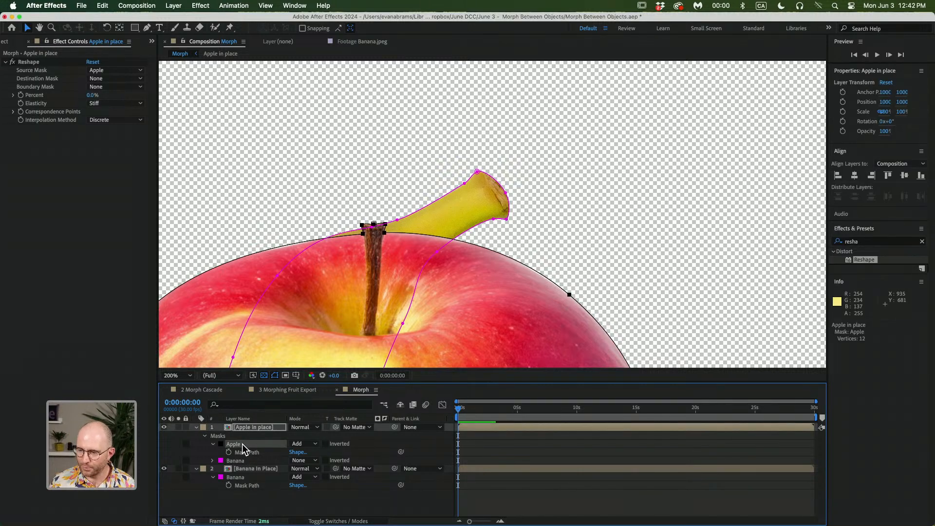
Hide the Banana in Place layer
{"action": "left_click", "coordinate": [165, 468]}
{"action": "key", "text": "comma"}
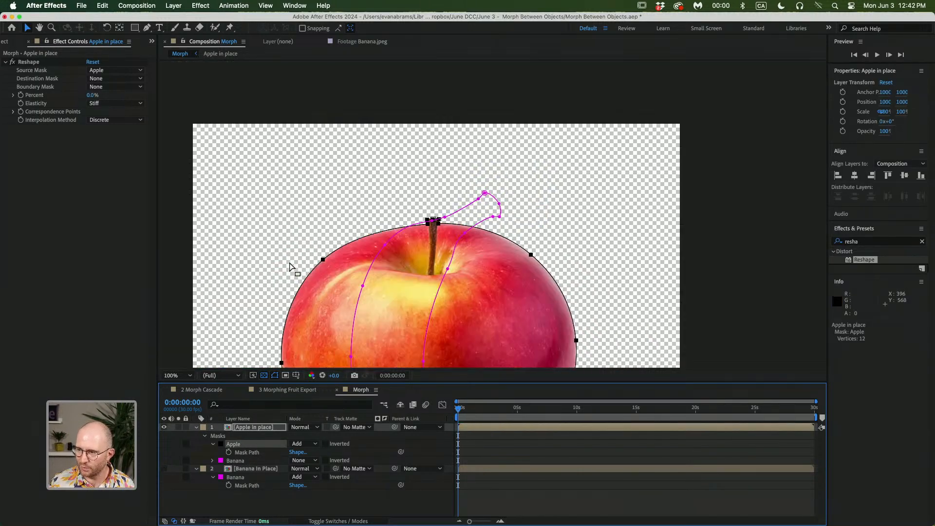
{"action": "left_click_drag", "start_coordinate": [379, 251], "coordinate": [414, 195]}
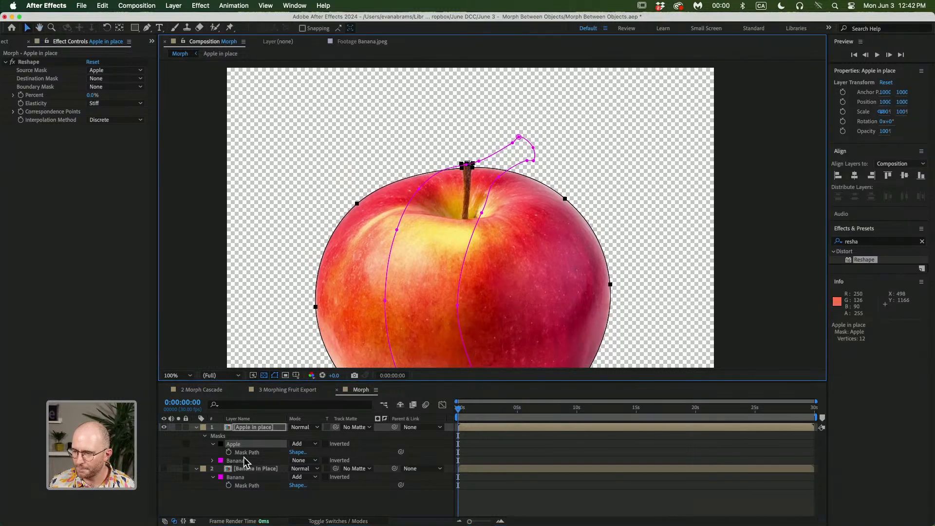
Set the Reshape effect's Destination Mask to the Banana mask on the Apple in place layer
{"action": "left_click", "coordinate": [212, 461]}
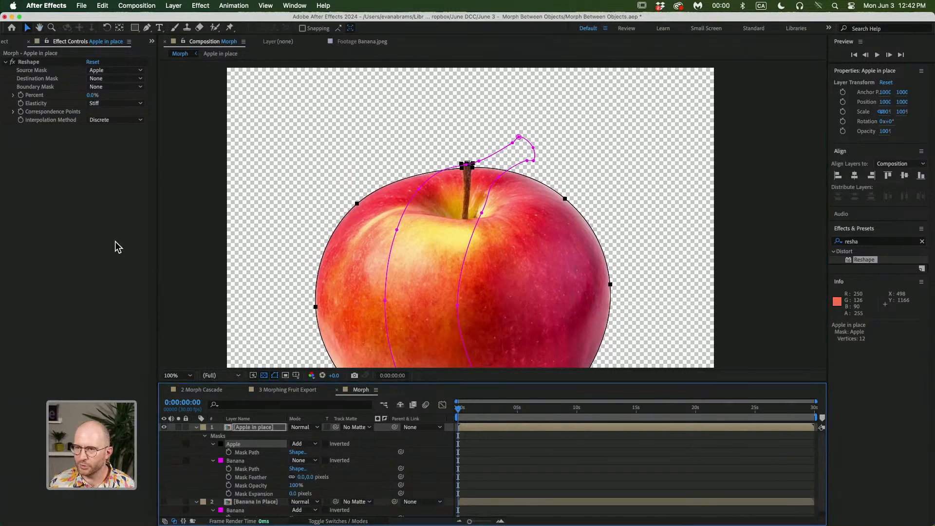
{"action": "left_click", "coordinate": [95, 79]}
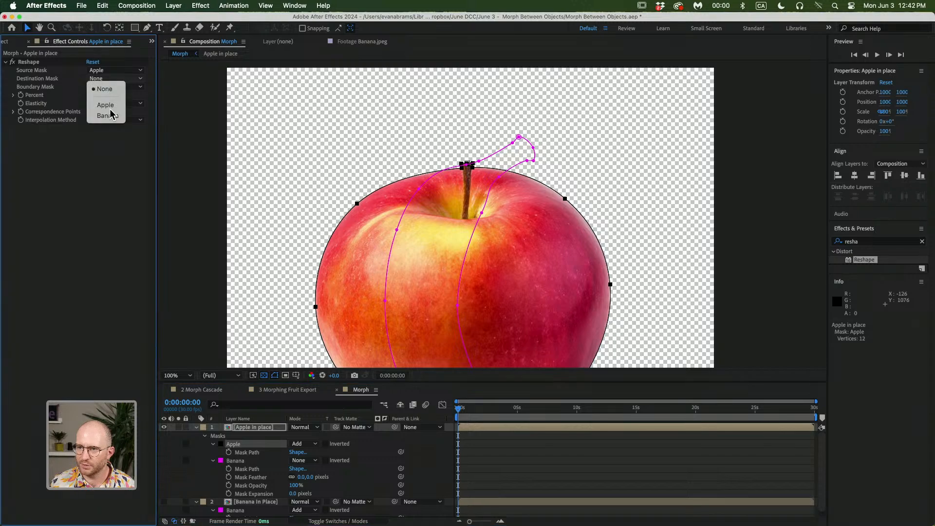
{"action": "left_click", "coordinate": [108, 116]}
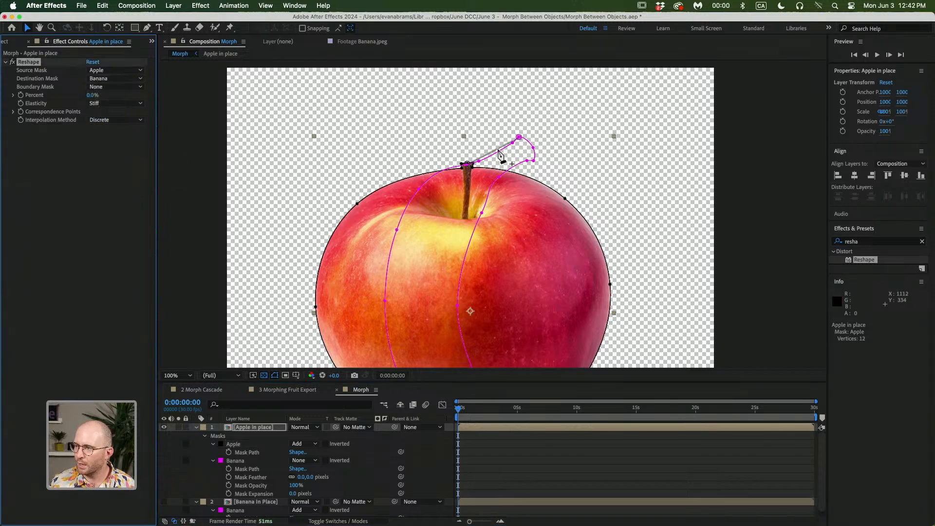
Set the Banana mask's first vertex at the point near the banana's stem tip
{"action": "scroll", "coordinate": [469, 160], "scroll_direction": "up", "scroll_amount": 1}
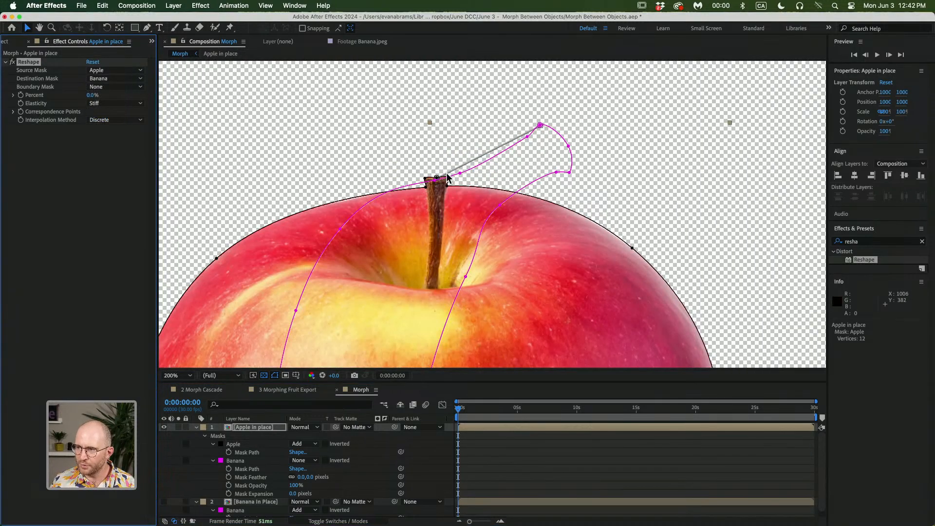
{"action": "scroll", "coordinate": [438, 177], "scroll_direction": "up", "scroll_amount": 1}
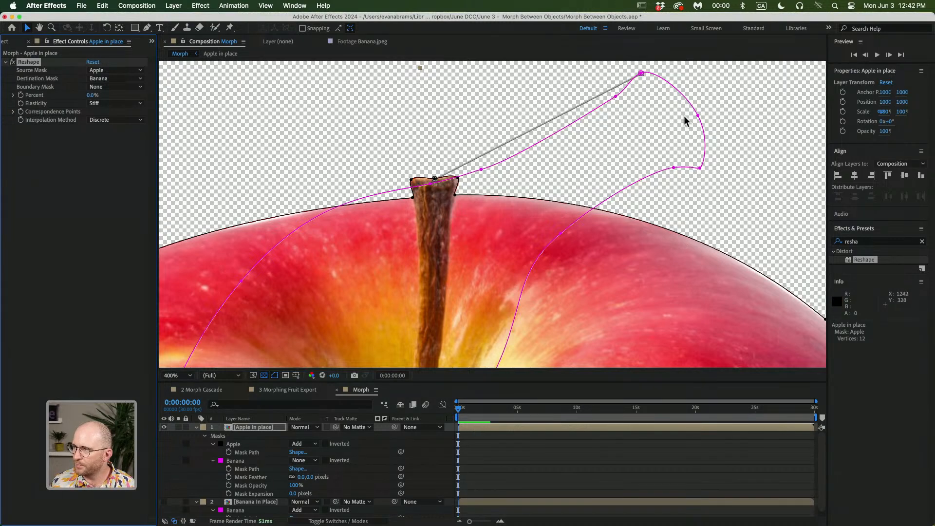
{"action": "left_click", "coordinate": [700, 116]}
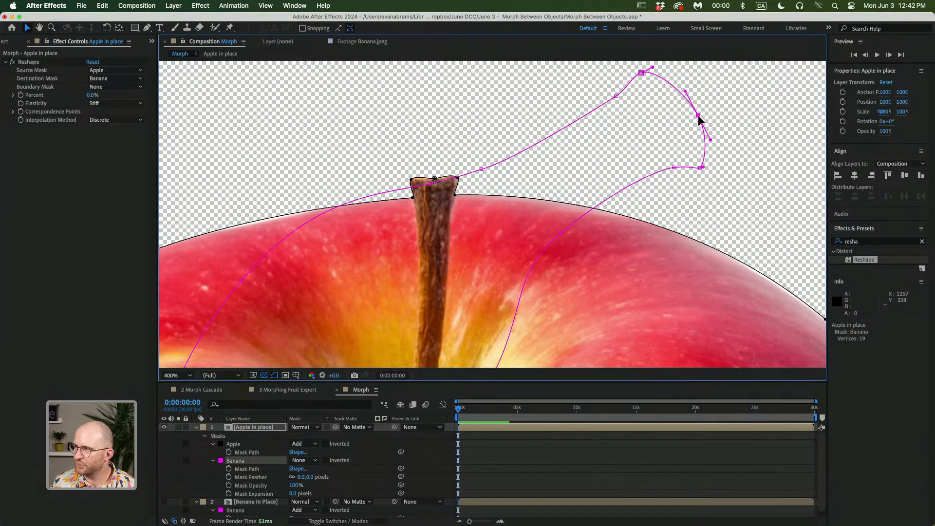
{"action": "right_click", "coordinate": [698, 115]}
{"action": "mouse_move", "coordinate": [707, 129]}
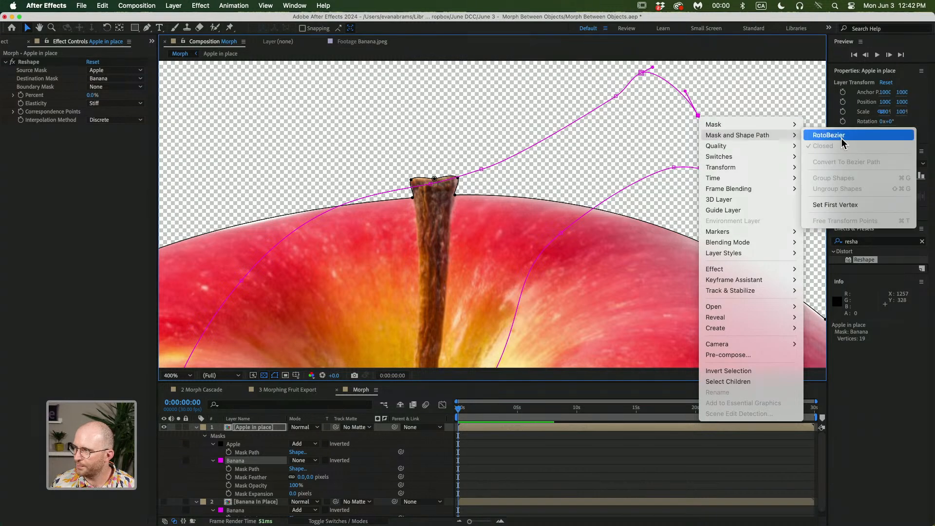
{"action": "left_click", "coordinate": [831, 205]}
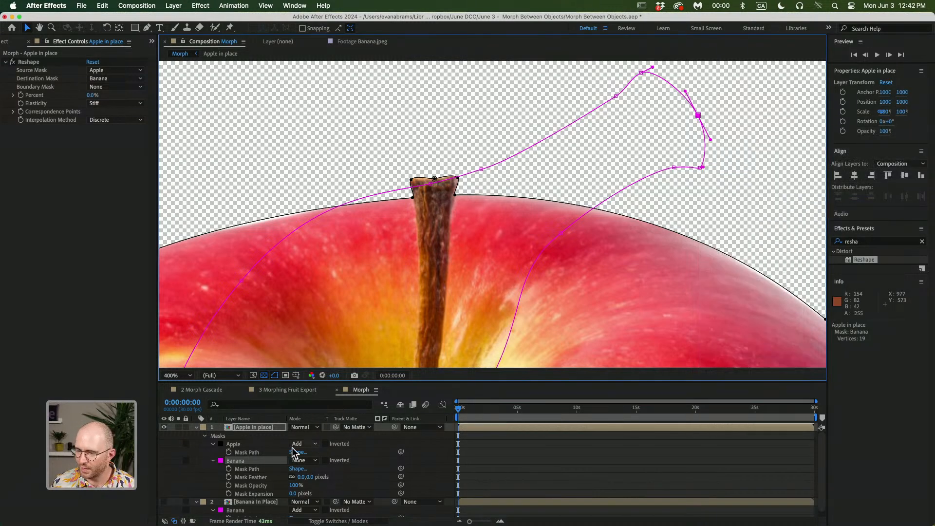
Set the Reshape Percent to 100% to preview the full morph
{"action": "left_click", "coordinate": [37, 62]}
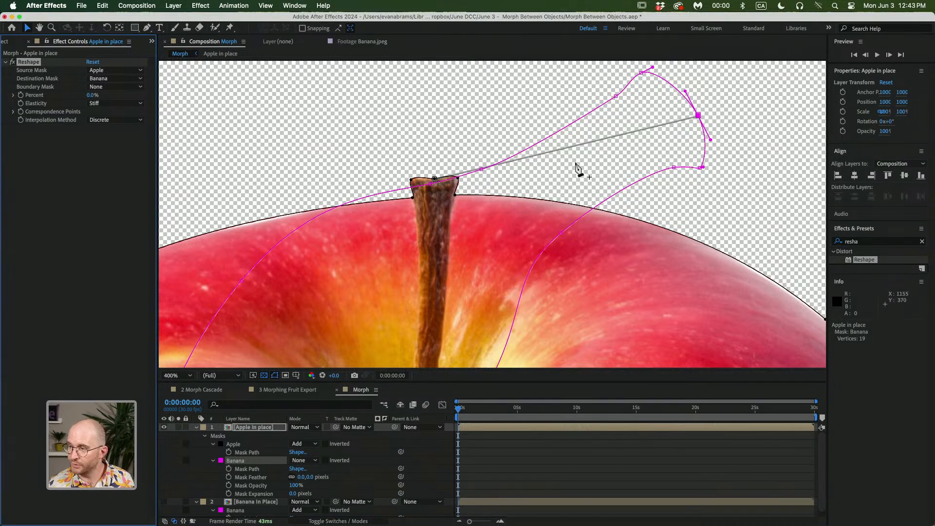
{"action": "scroll", "coordinate": [468, 182], "scroll_direction": "down", "scroll_amount": 2}
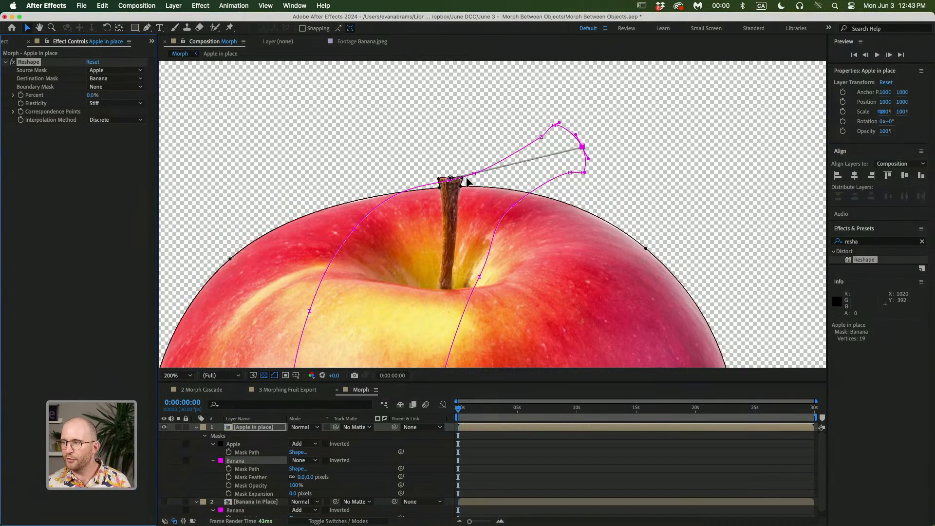
{"action": "scroll", "coordinate": [530, 170], "scroll_direction": "down", "scroll_amount": 2}
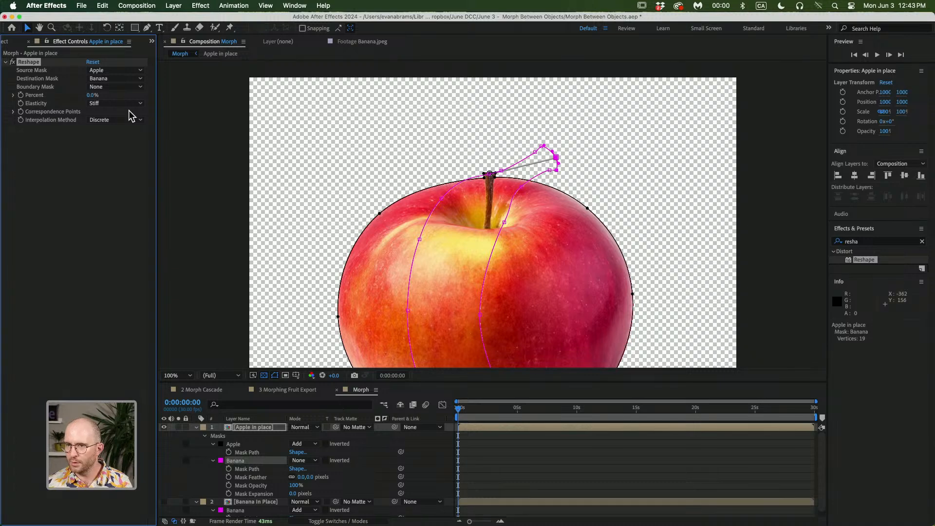
{"action": "left_click_drag", "start_coordinate": [92, 96], "coordinate": [129, 105]}
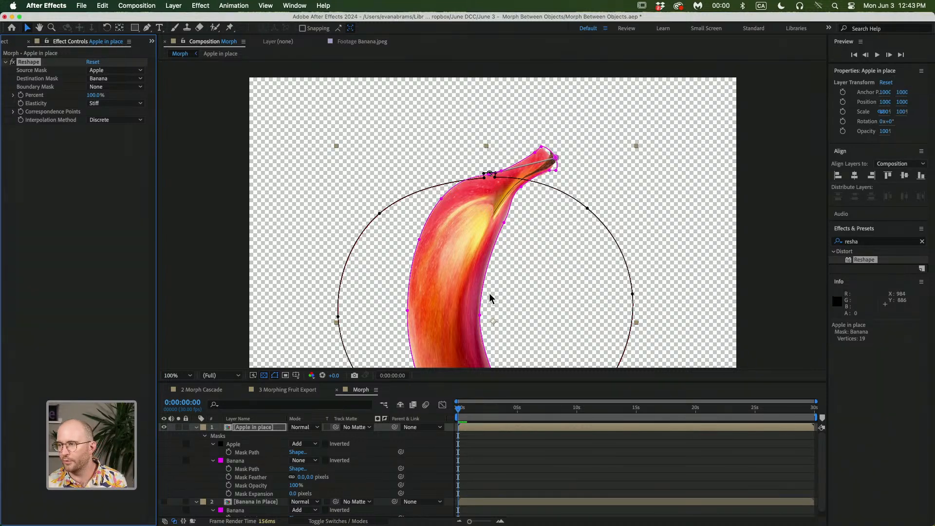
Set Reshape Elasticity to Loose and Percent to 83%
{"action": "left_click", "coordinate": [126, 103]}
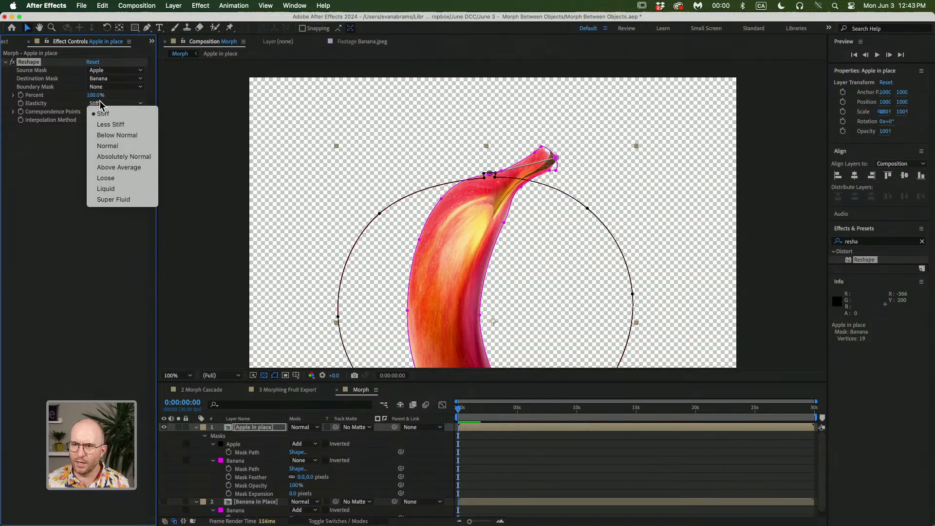
{"action": "left_click", "coordinate": [119, 178]}
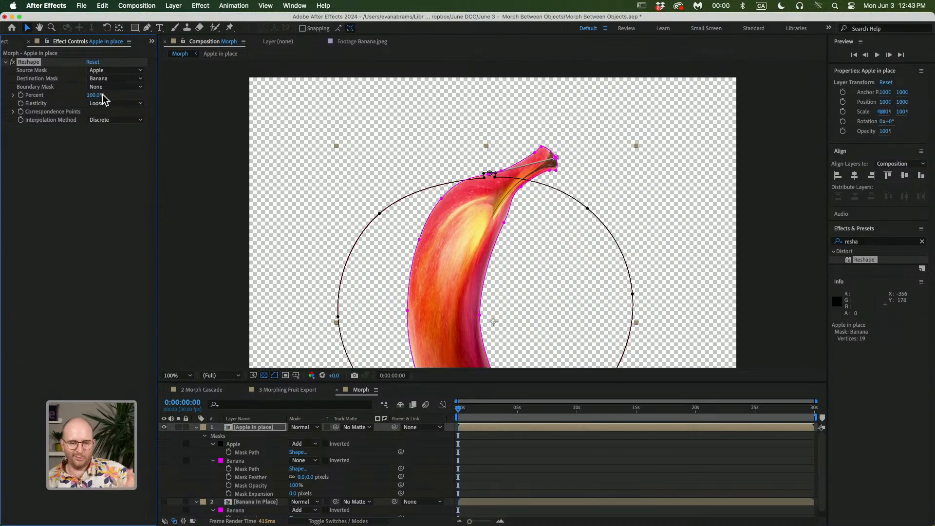
{"action": "mouse_move", "coordinate": [102, 95]}
{"action": "left_mouse_down"}
{"action": "mouse_move", "coordinate": [61, 100]}
{"action": "mouse_move", "coordinate": [92, 104]}
{"action": "left_mouse_up"}
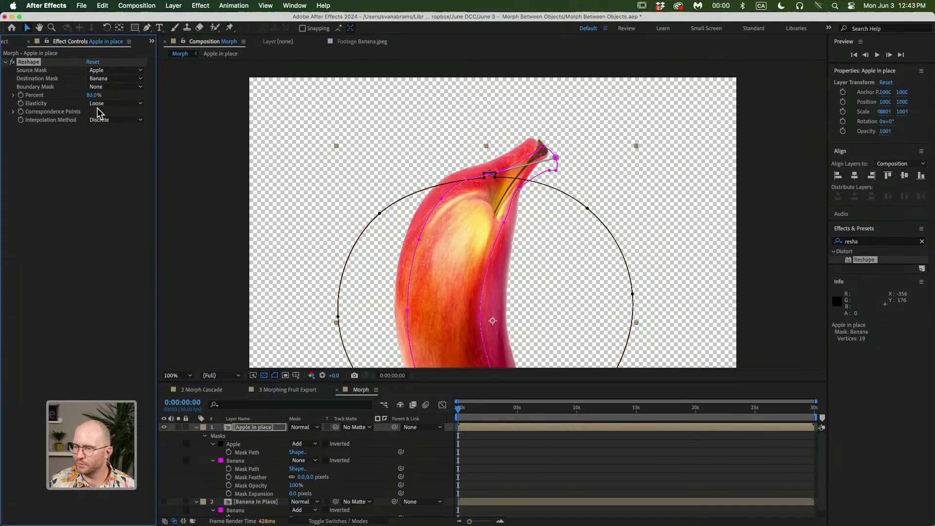
Set Reshape Elasticity to Super Fluid
{"action": "left_click", "coordinate": [103, 107]}
{"action": "left_click", "coordinate": [109, 115]}
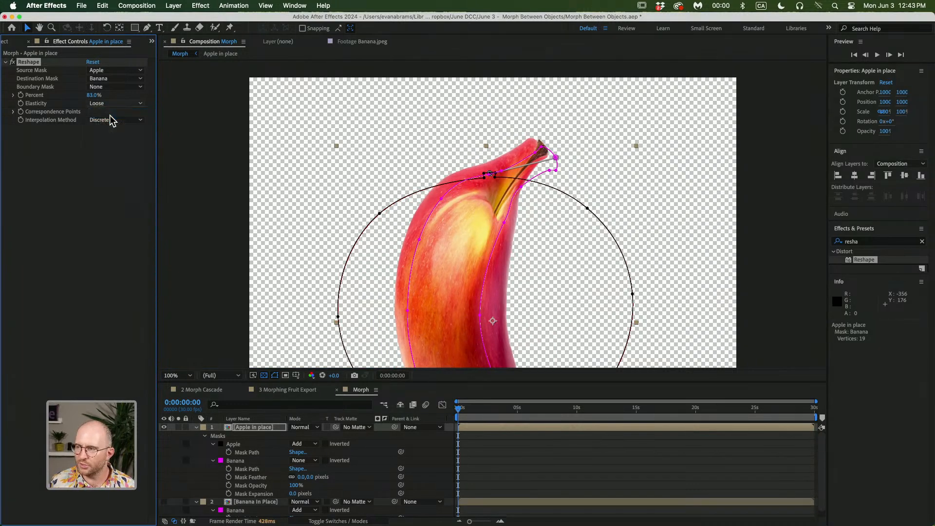
{"action": "left_click", "coordinate": [107, 104]}
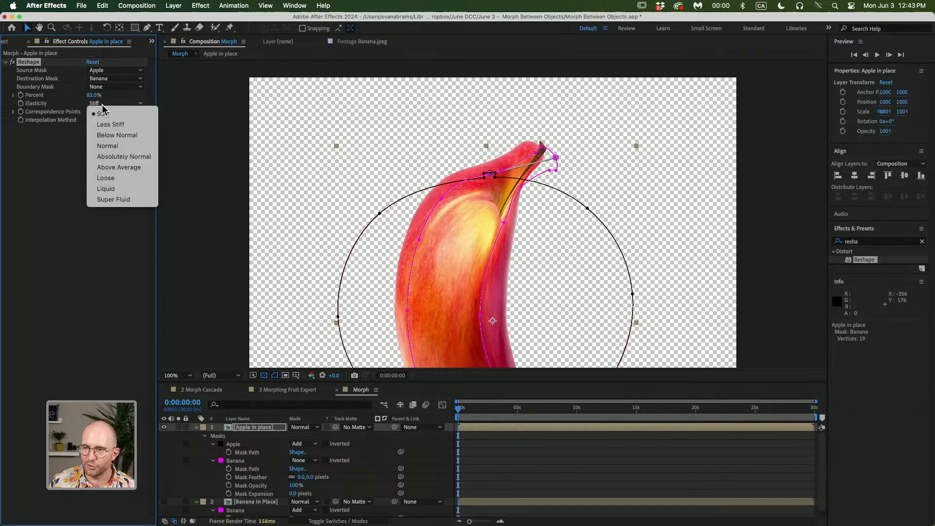
{"action": "left_click", "coordinate": [118, 200]}
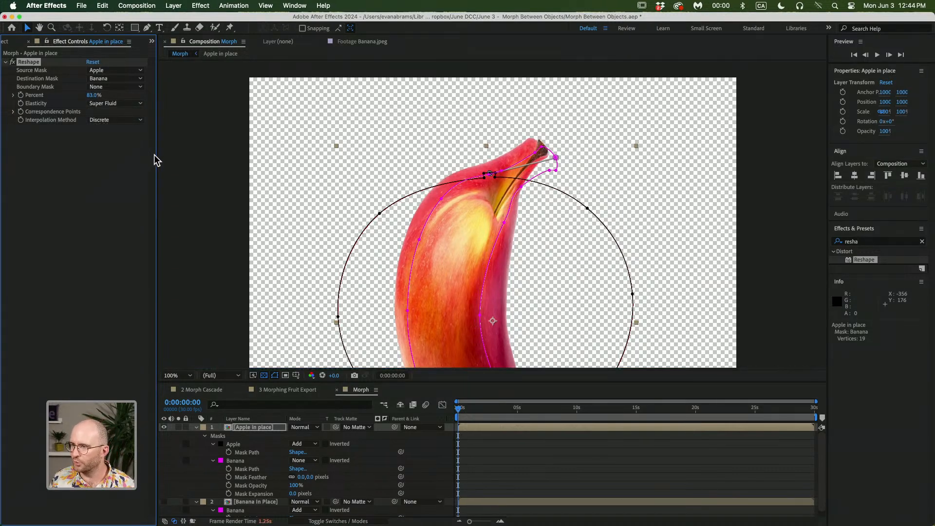
Set Reshape Elasticity back to Loose, keeping Interpolation Method at Discrete
{"action": "left_click", "coordinate": [499, 443]}
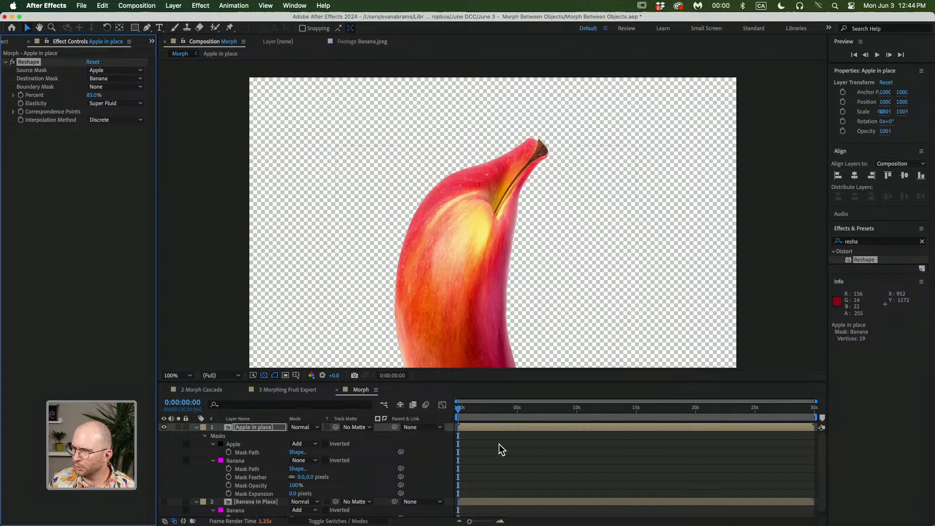
{"action": "left_click", "coordinate": [492, 426]}
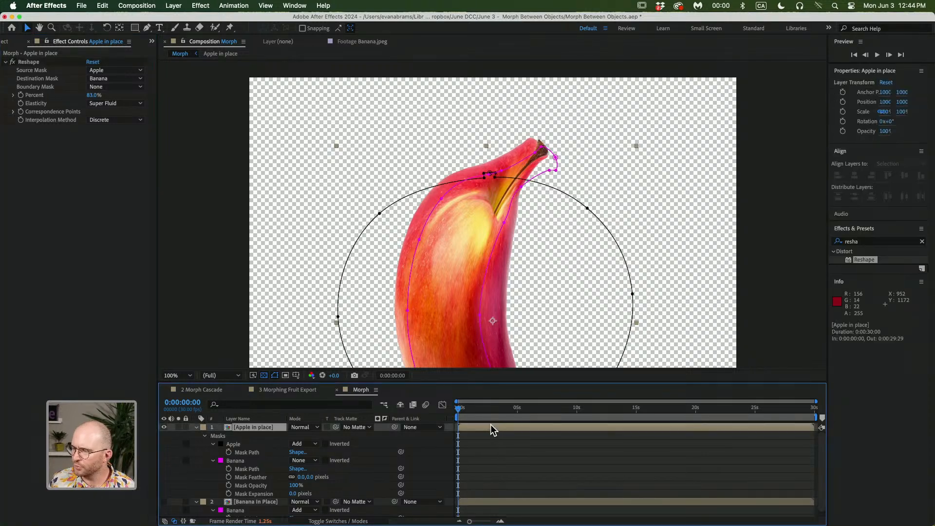
{"action": "left_click", "coordinate": [110, 104]}
{"action": "left_click", "coordinate": [117, 178]}
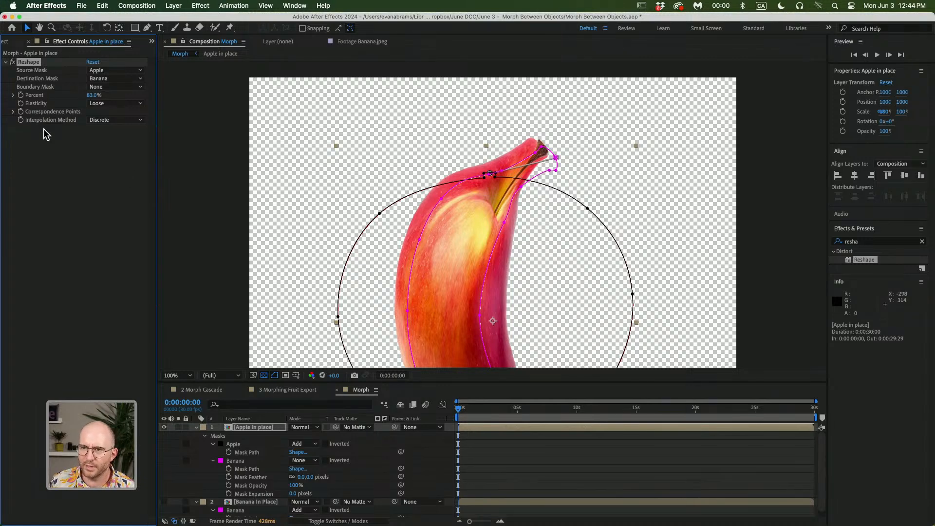
{"action": "left_click", "coordinate": [94, 120]}
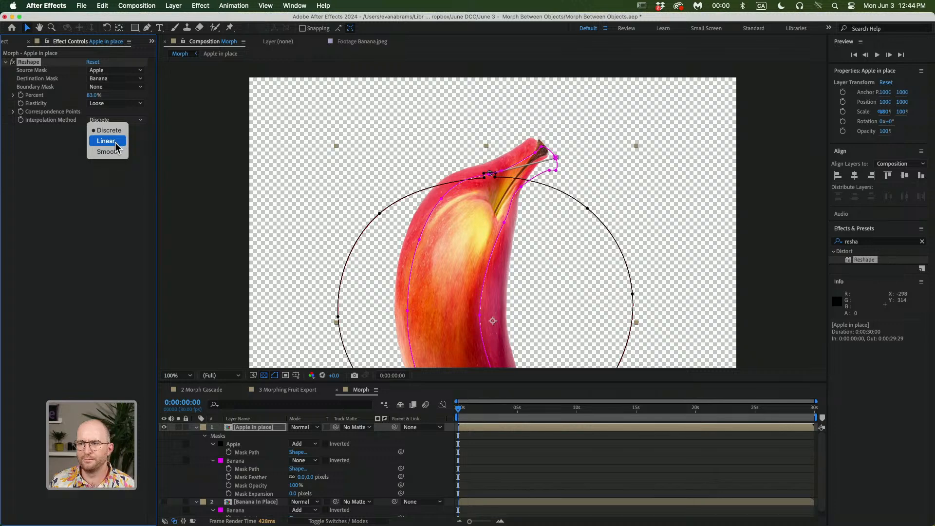
{"action": "left_click", "coordinate": [11, 116]}
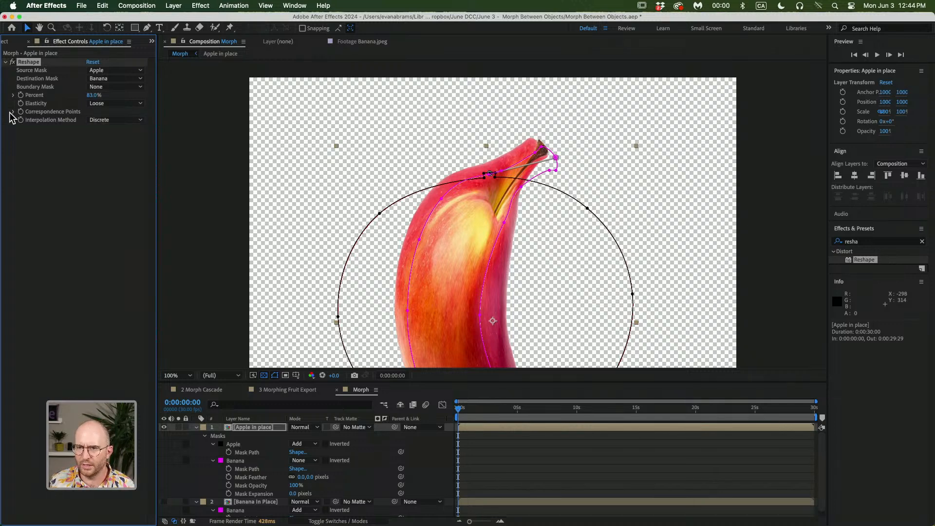
{"action": "left_click", "coordinate": [12, 113]}
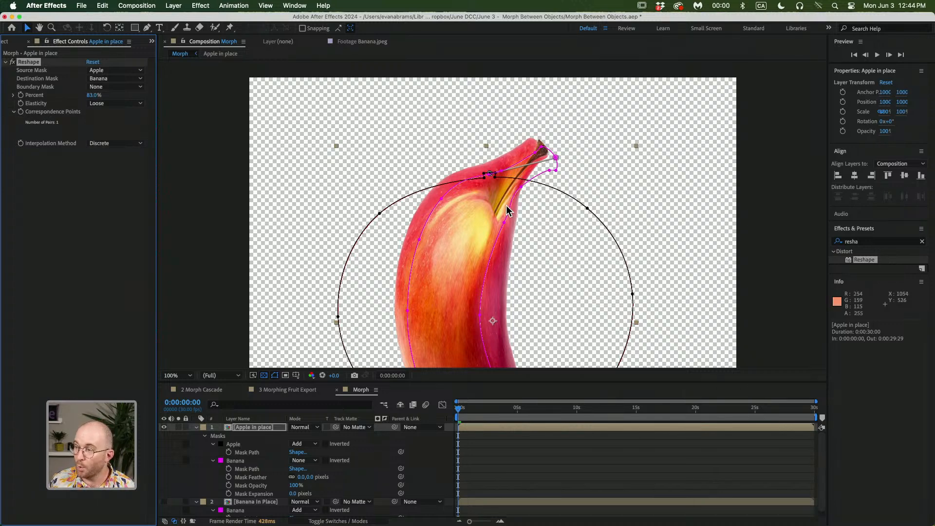
{"action": "left_click", "coordinate": [13, 113]}
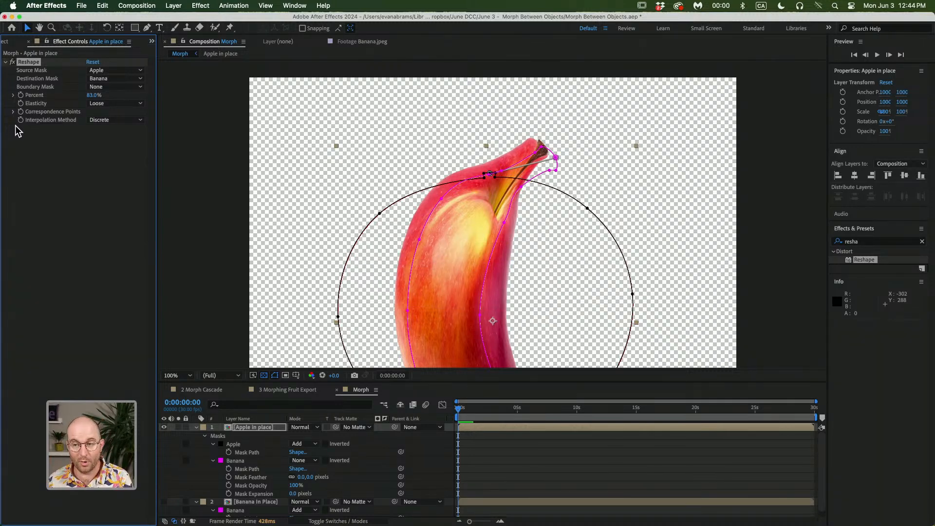
{"action": "left_click", "coordinate": [5, 63]}
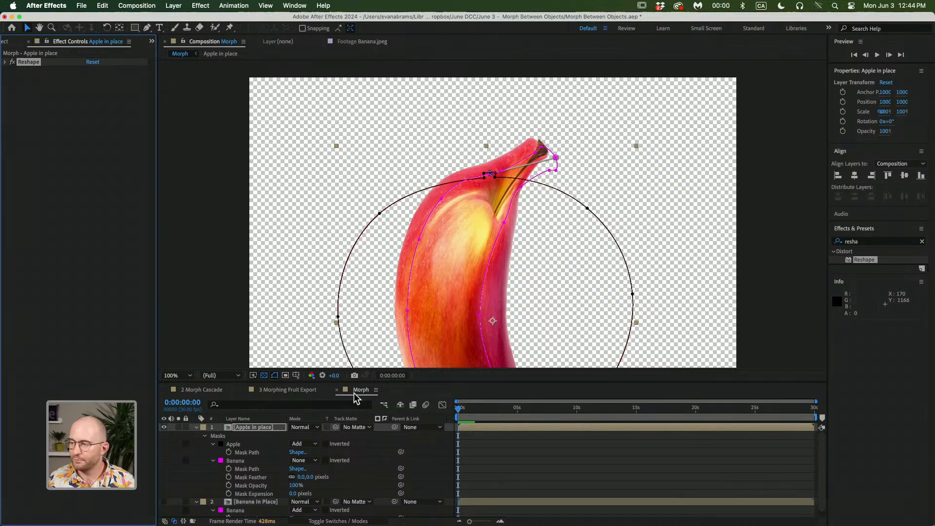
At 0:00:01:03 on the Apple in place layer, set a Reshape Percent keyframe of 0%
{"action": "left_click", "coordinate": [453, 441]}
{"action": "left_click_drag", "start_coordinate": [468, 414], "coordinate": [472, 412]}
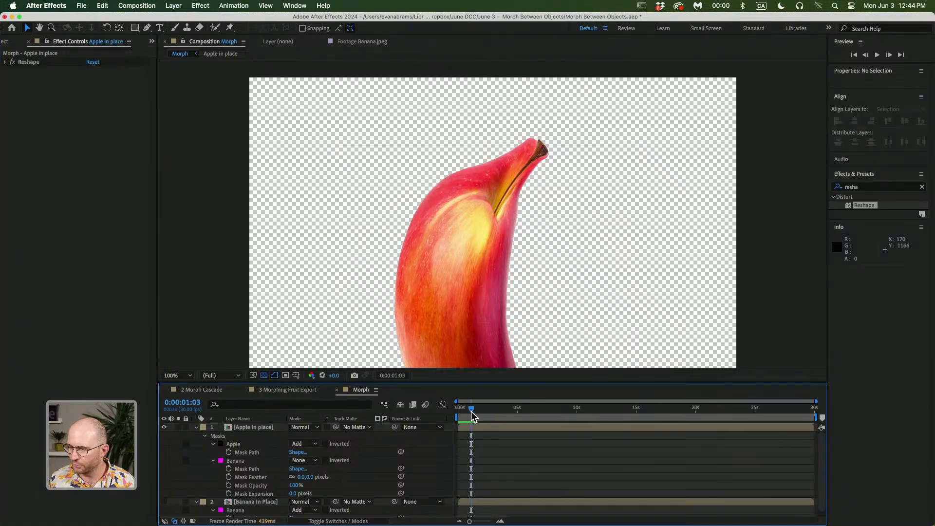
{"action": "left_click", "coordinate": [465, 427]}
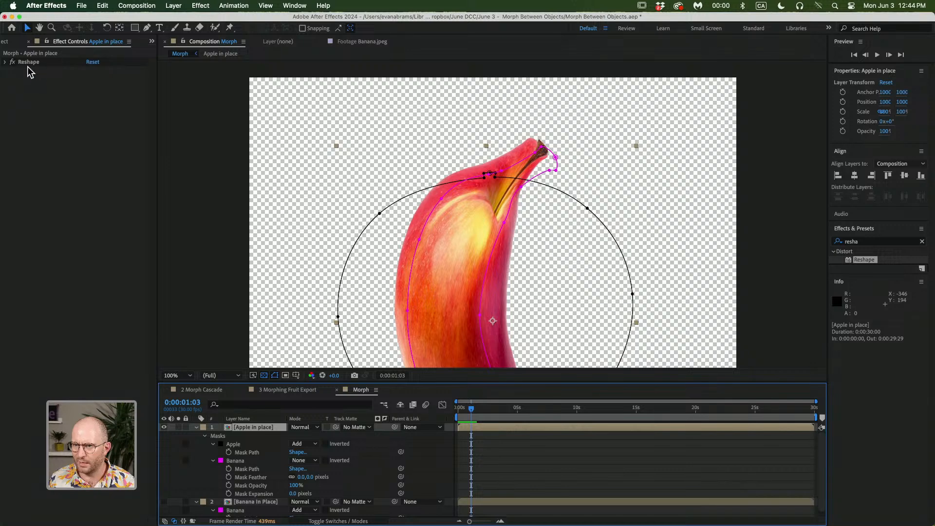
{"action": "left_click", "coordinate": [5, 62]}
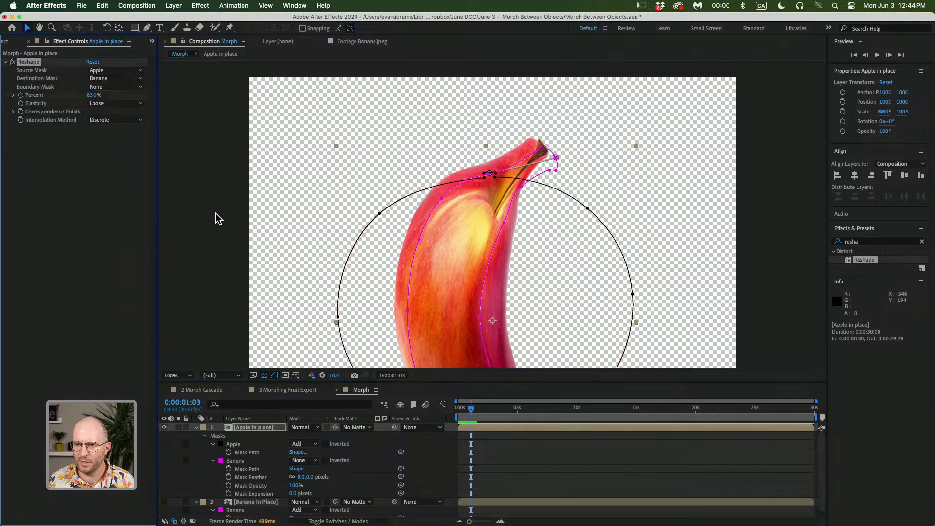
{"action": "key", "text": "u"}
{"action": "left_click", "coordinate": [297, 444]}
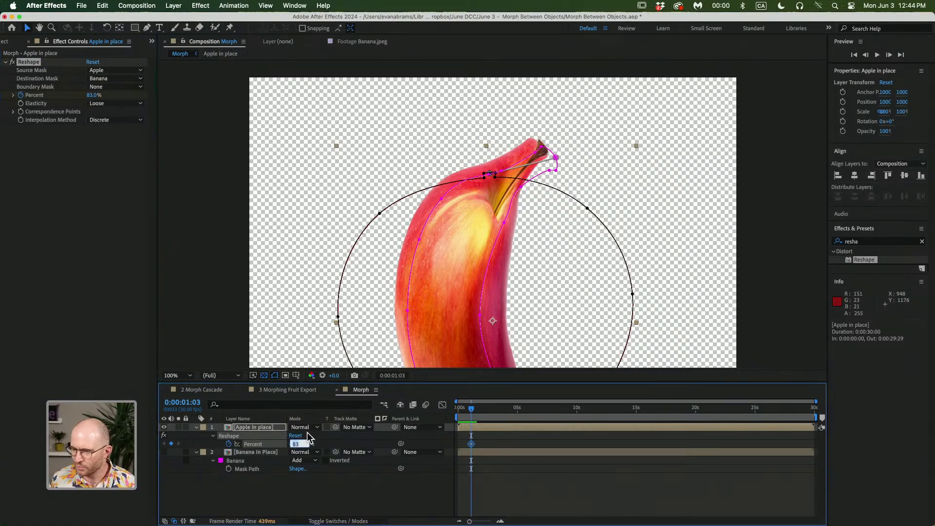
{"action": "type", "text": "0"}
{"action": "key", "text": "Return"}
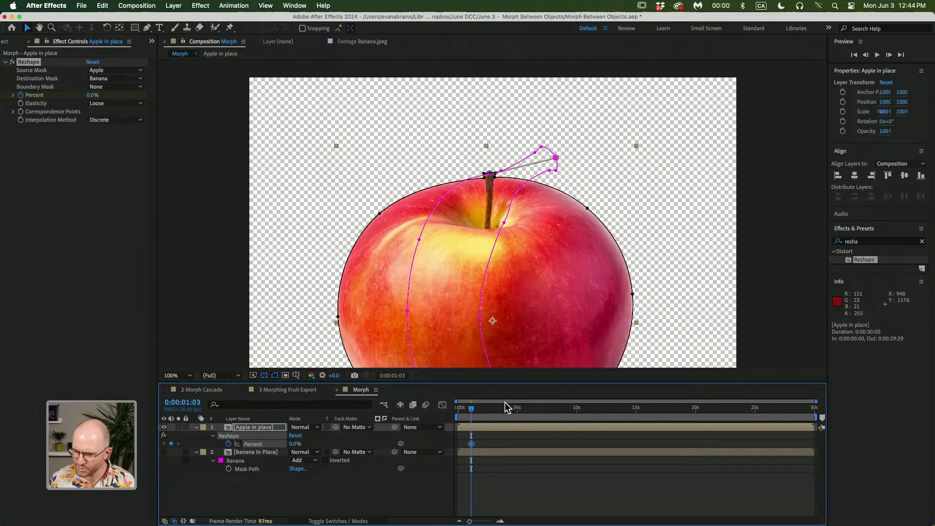
Advance to 0:00:03:13 and set the Reshape Percent keyframe to 100%
{"action": "key", "text": "space"}
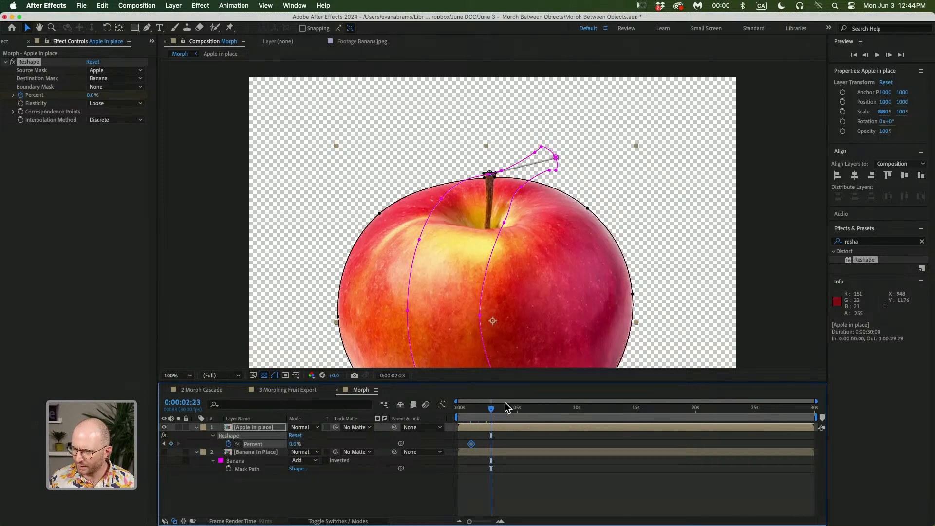
{"action": "left_click", "coordinate": [295, 444]}
{"action": "type", "text": "100"}
{"action": "key", "text": "Return"}
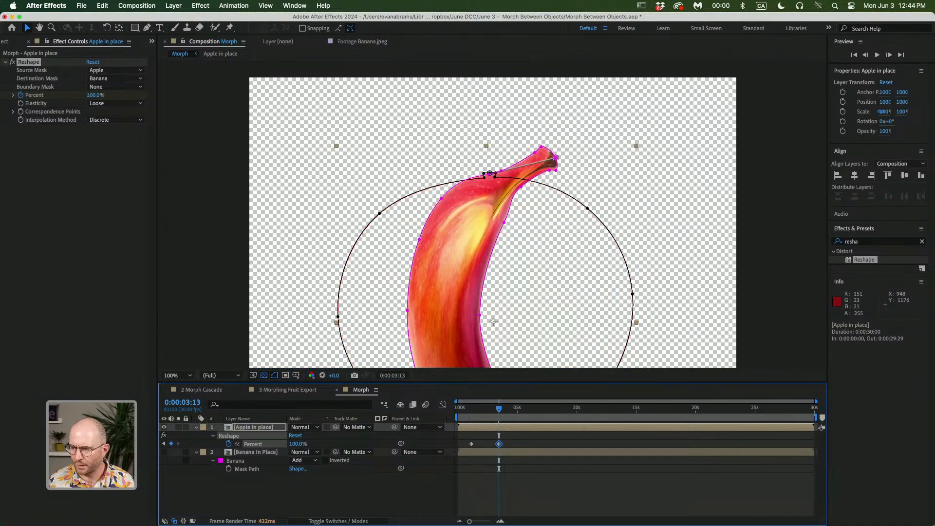
Preview the apple-to-banana morph by playing and scrubbing the timeline back to 0:00:01:03
{"action": "left_click", "coordinate": [487, 484]}
{"action": "key", "text": "space"}
{"action": "left_click_drag", "start_coordinate": [462, 296], "coordinate": [457, 231]}
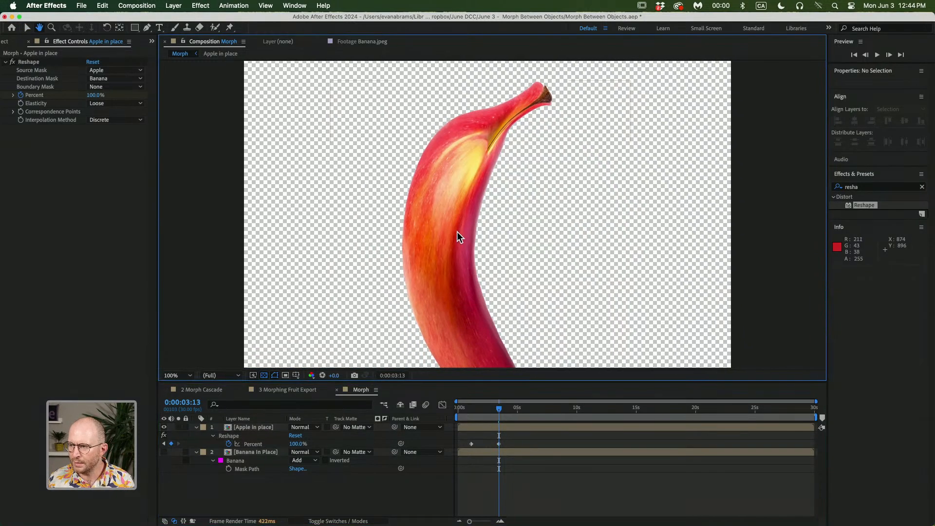
{"action": "scroll", "coordinate": [457, 232], "scroll_direction": "down", "scroll_amount": 2}
{"action": "left_click", "coordinate": [164, 452]}
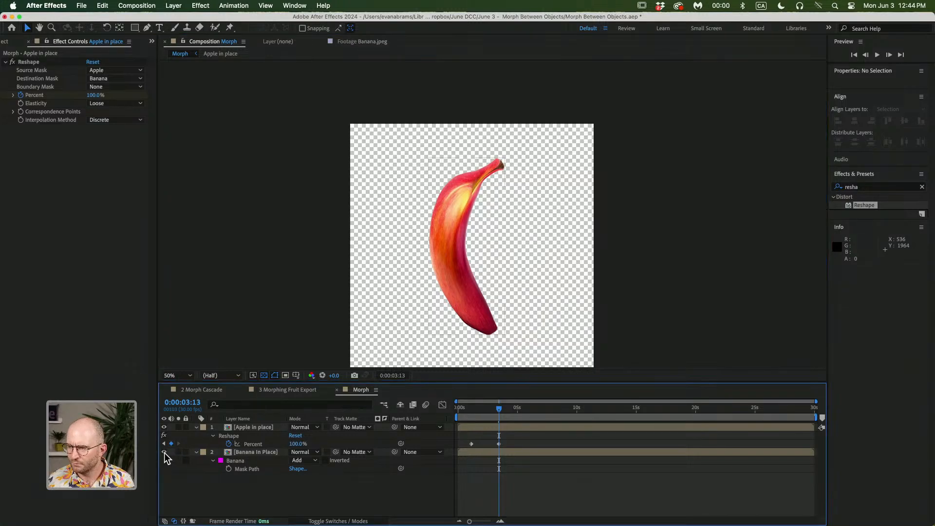
{"action": "left_click", "coordinate": [482, 411]}
{"action": "left_click_drag", "start_coordinate": [482, 408], "coordinate": [481, 408]}
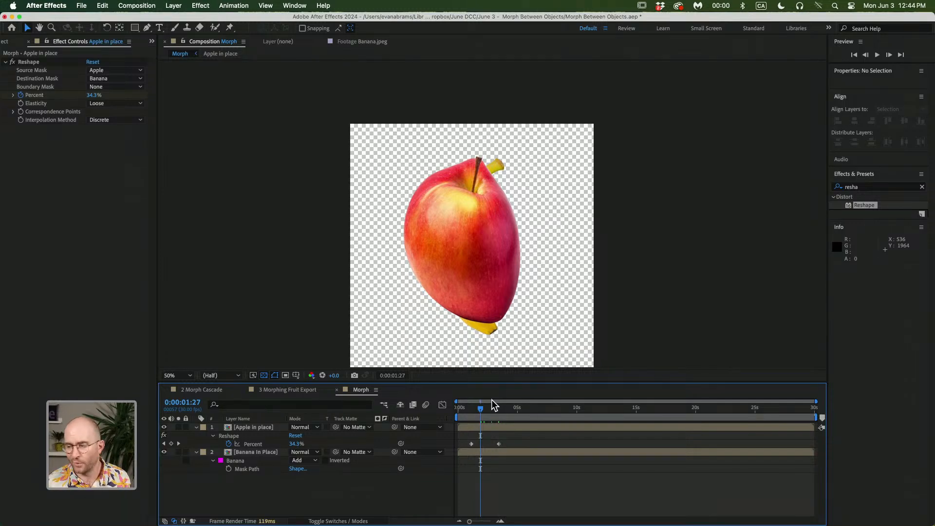
{"action": "left_click", "coordinate": [471, 412]}
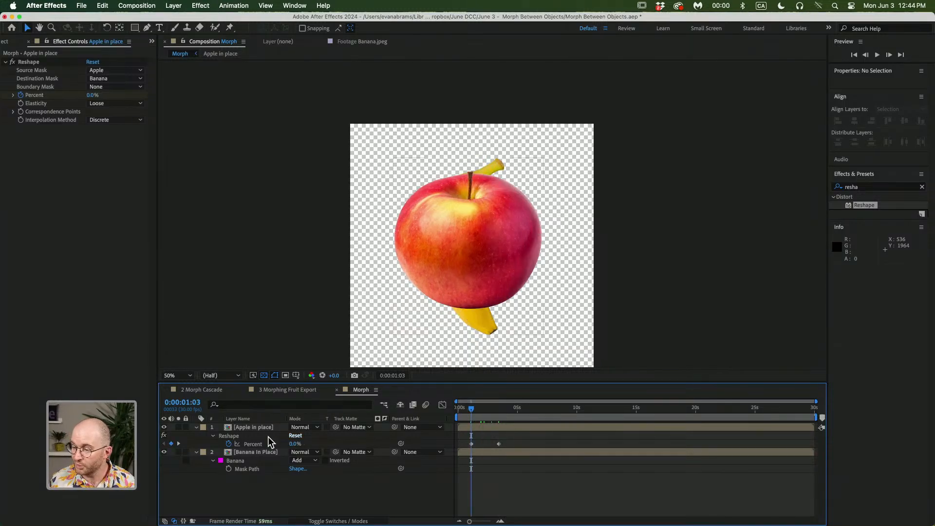
Paste the Apple mask into the Banana In Place layer
{"action": "left_click", "coordinate": [241, 428]}
{"action": "key", "text": "m"}
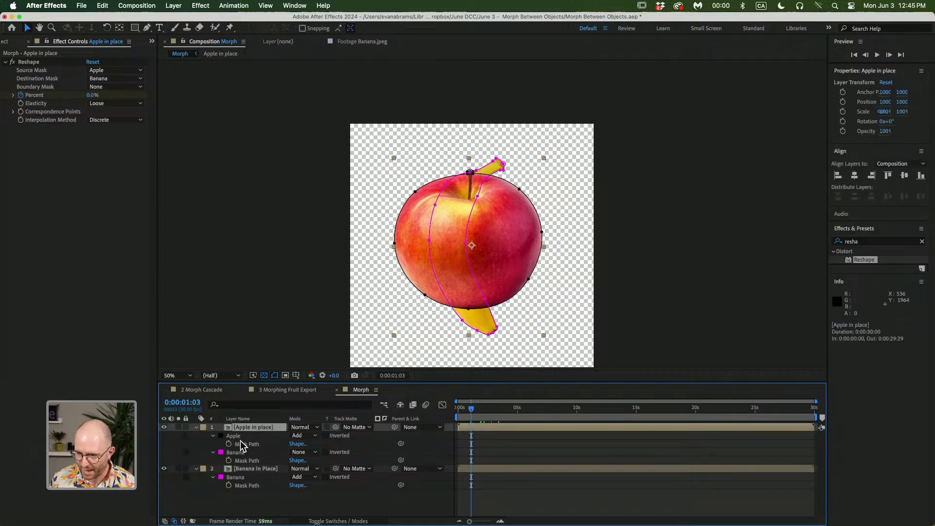
{"action": "left_click", "coordinate": [245, 471]}
{"action": "key", "text": "super+v"}
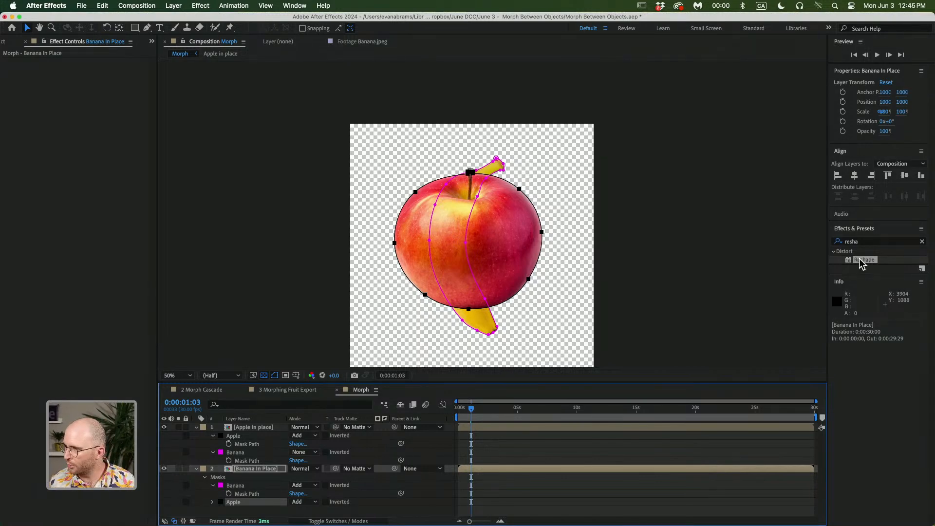
Apply the Reshape effect to the Banana In Place layer and set its Elasticity to Loose
{"action": "left_click_drag", "start_coordinate": [864, 259], "coordinate": [517, 469]}
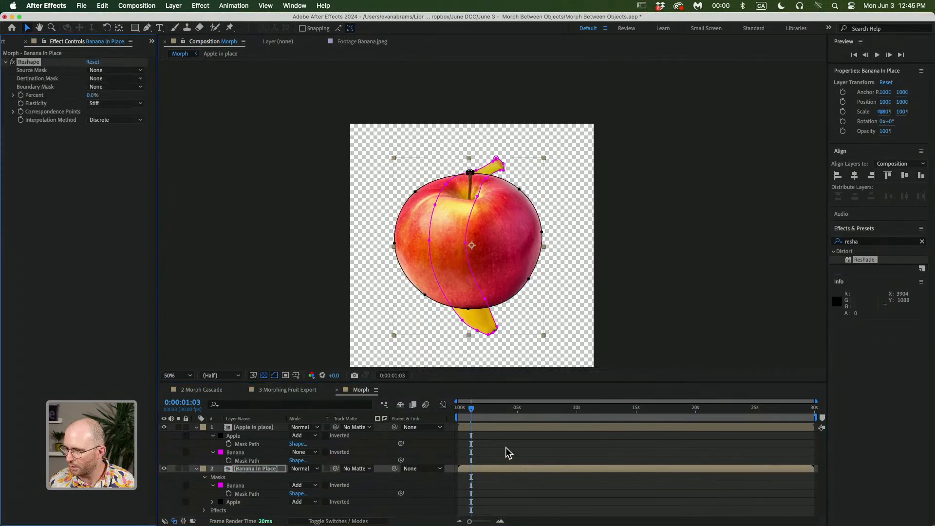
{"action": "left_click", "coordinate": [495, 425]}
{"action": "left_click", "coordinate": [488, 471]}
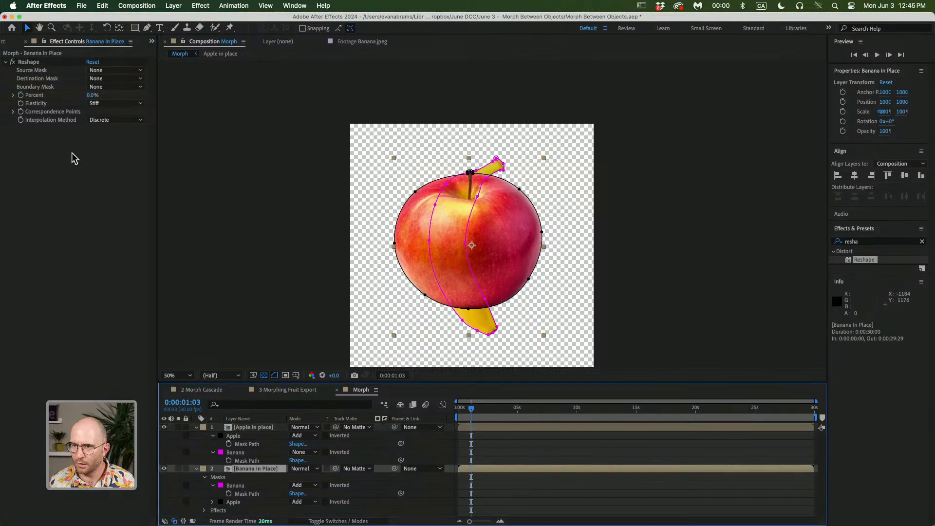
{"action": "left_click", "coordinate": [102, 103]}
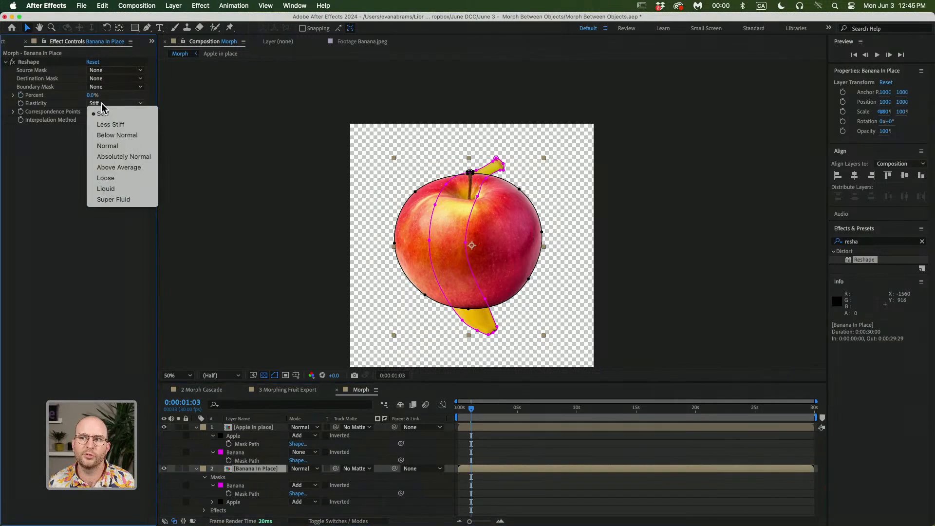
{"action": "left_click", "coordinate": [118, 177]}
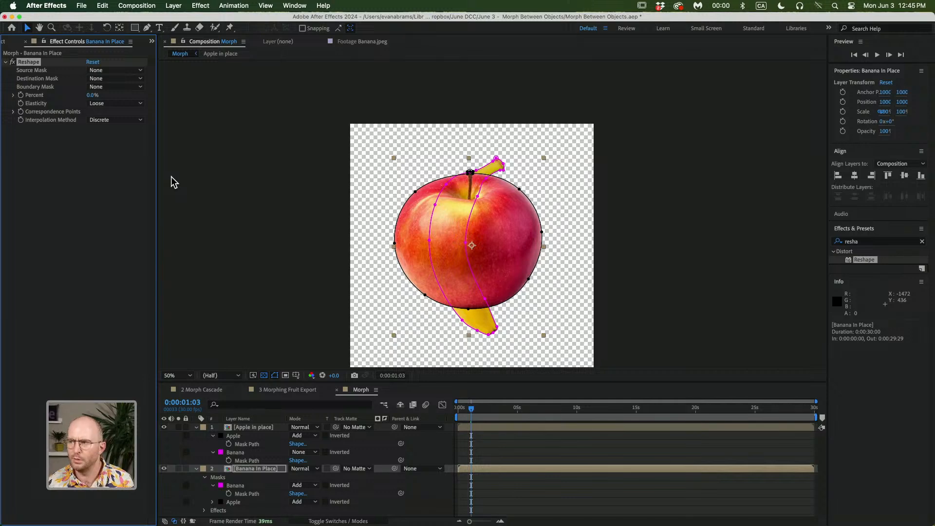
Set the first vertex of the Banana In Place layer's Banana mask at the tip of the banana stem
{"action": "left_click", "coordinate": [257, 486]}
{"action": "scroll", "coordinate": [478, 181], "scroll_direction": "up", "scroll_amount": 4}
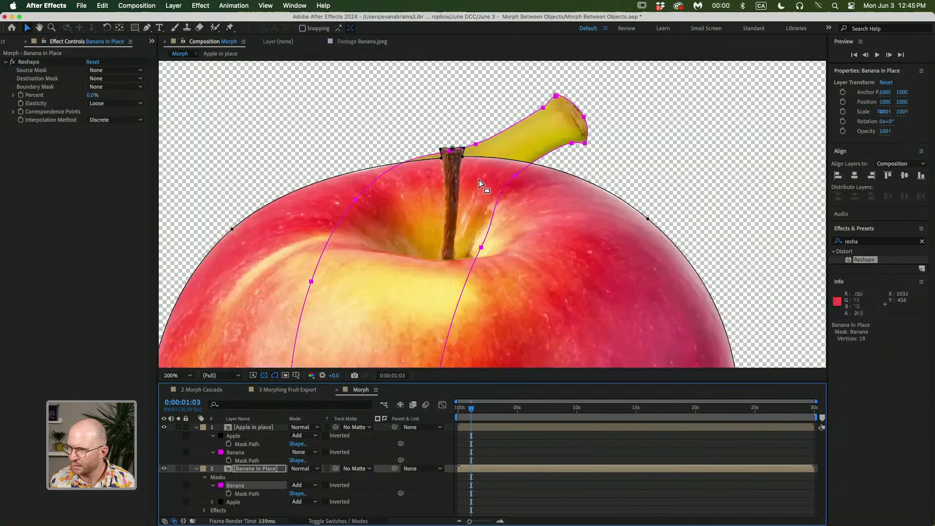
{"action": "right_click", "coordinate": [586, 122]}
{"action": "mouse_move", "coordinate": [674, 126]}
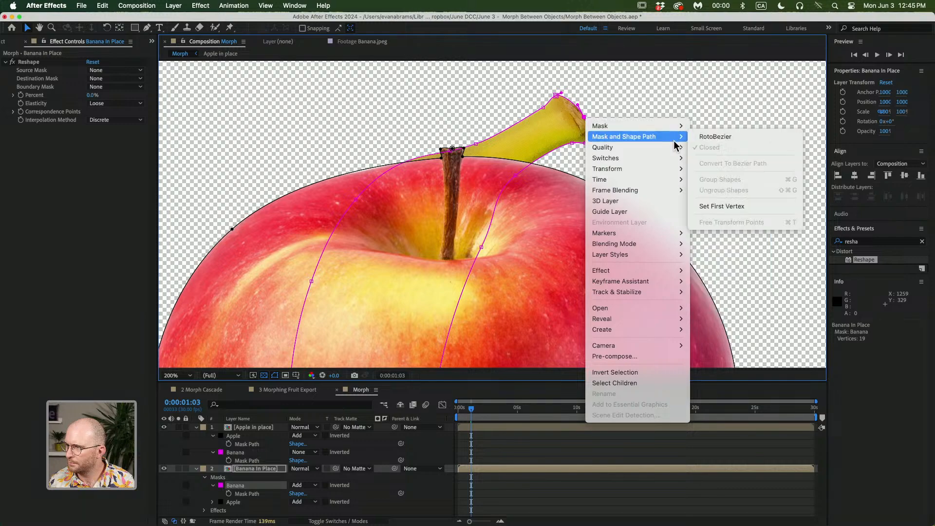
{"action": "left_click", "coordinate": [721, 204]}
{"action": "scroll", "coordinate": [584, 124], "scroll_direction": "down", "scroll_amount": 2}
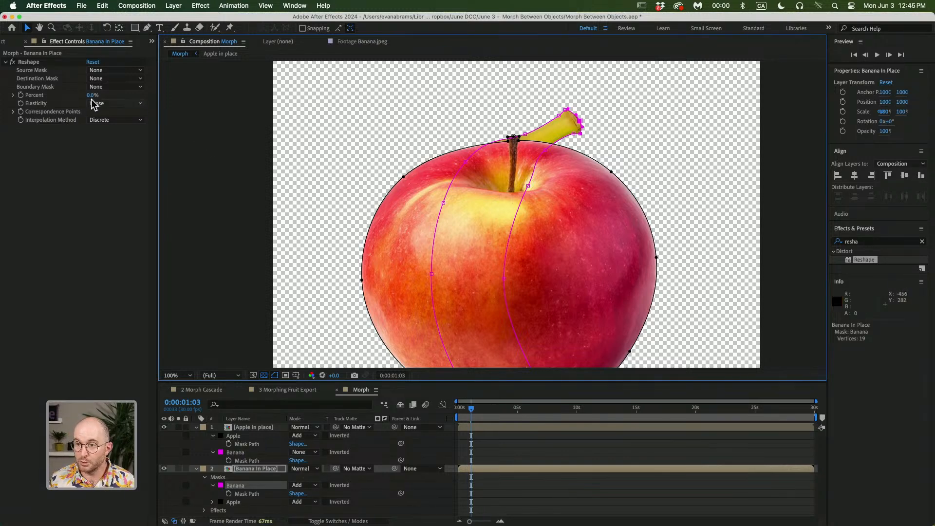
Set the Banana In Place Reshape Source Mask to Banana and Destination Mask to Apple
{"action": "left_click", "coordinate": [14, 102]}
{"action": "left_click", "coordinate": [13, 95]}
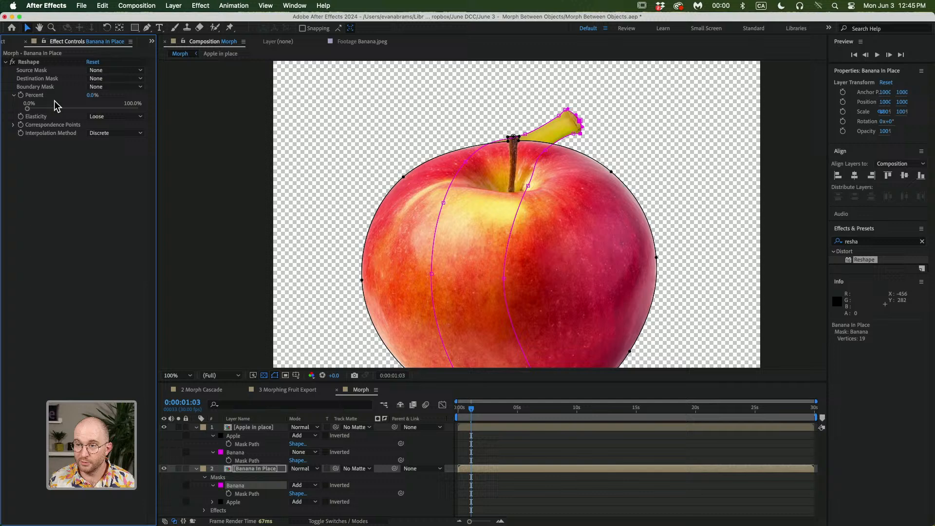
{"action": "left_click", "coordinate": [99, 72]}
{"action": "left_click", "coordinate": [108, 97]}
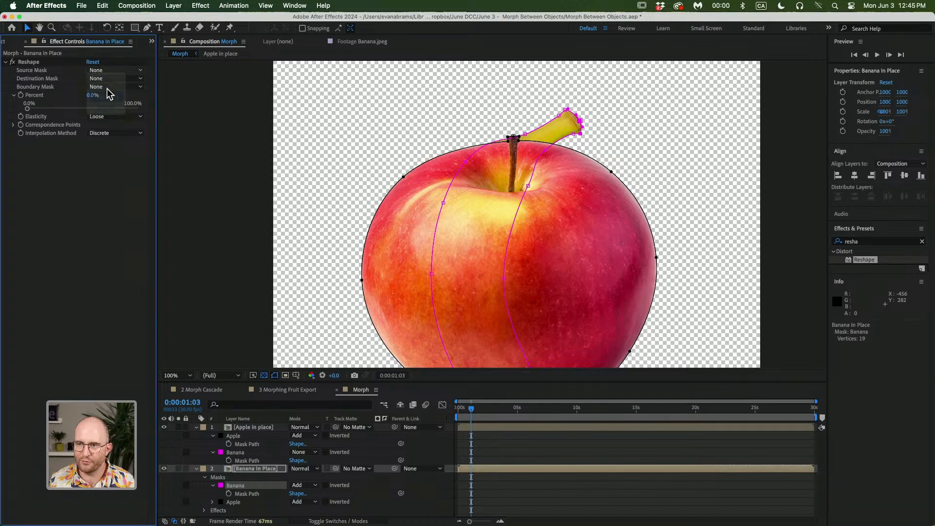
{"action": "left_click", "coordinate": [105, 78]}
{"action": "left_click", "coordinate": [104, 117]}
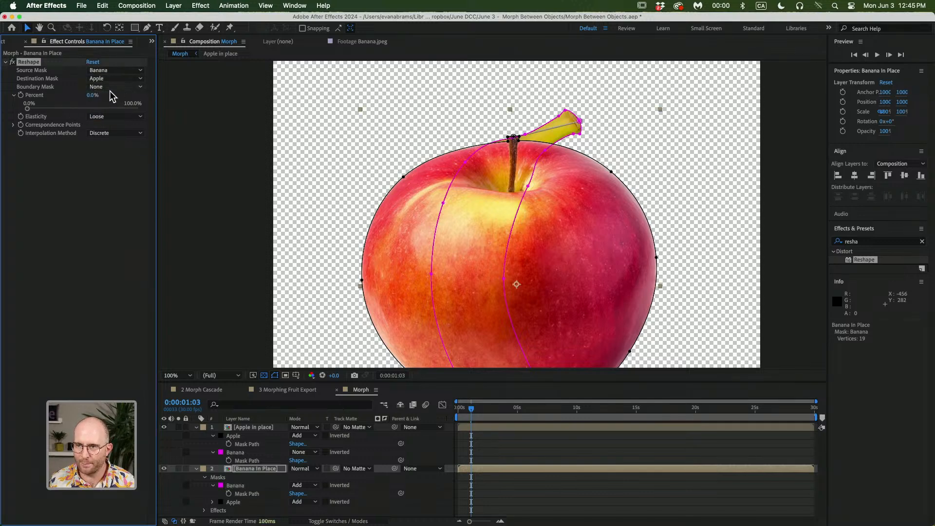
Try setting the Reshape Percent to 100%, then undo the change
{"action": "left_click", "coordinate": [94, 95]}
{"action": "type", "text": "100"}
{"action": "key", "text": "Return"}
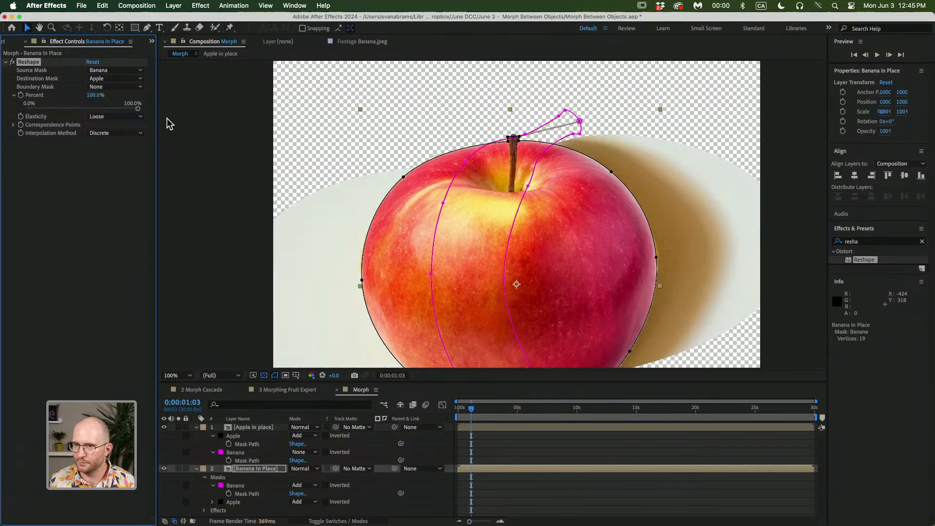
{"action": "key", "text": "super+z"}
On the Banana In Place layer, set the Reshape Percent slider to 100%
{"action": "scroll", "coordinate": [559, 156], "scroll_direction": "down", "scroll_amount": 1}
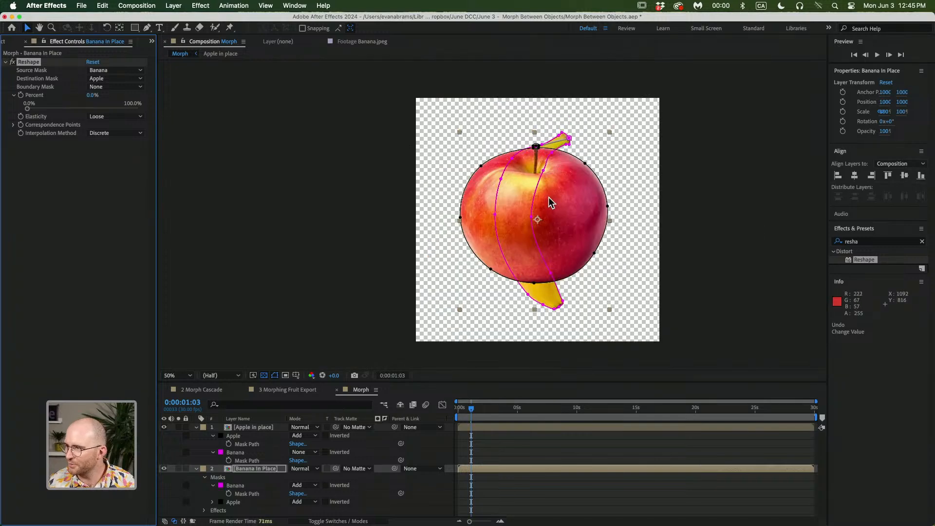
{"action": "left_click", "coordinate": [496, 451]}
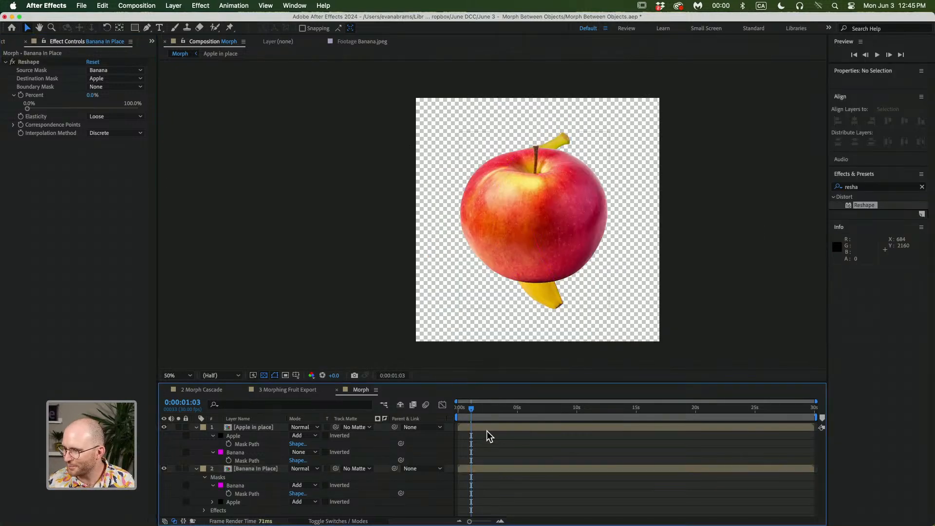
{"action": "left_click", "coordinate": [473, 468]}
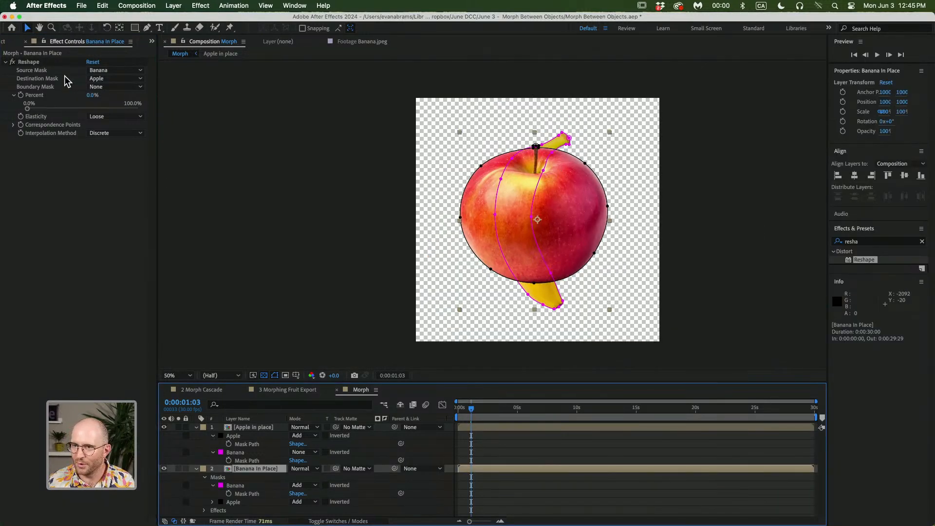
{"action": "left_click", "coordinate": [44, 74]}
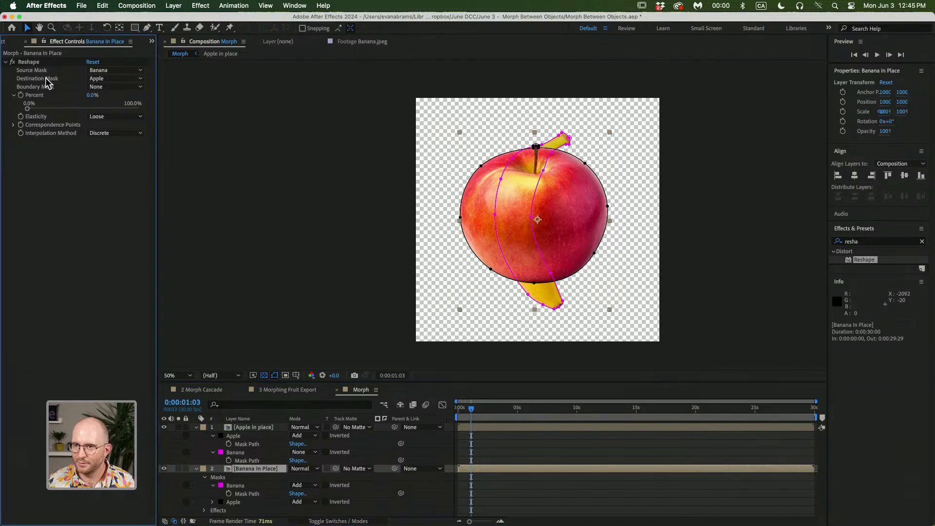
{"action": "left_click_drag", "start_coordinate": [27, 108], "coordinate": [145, 117]}
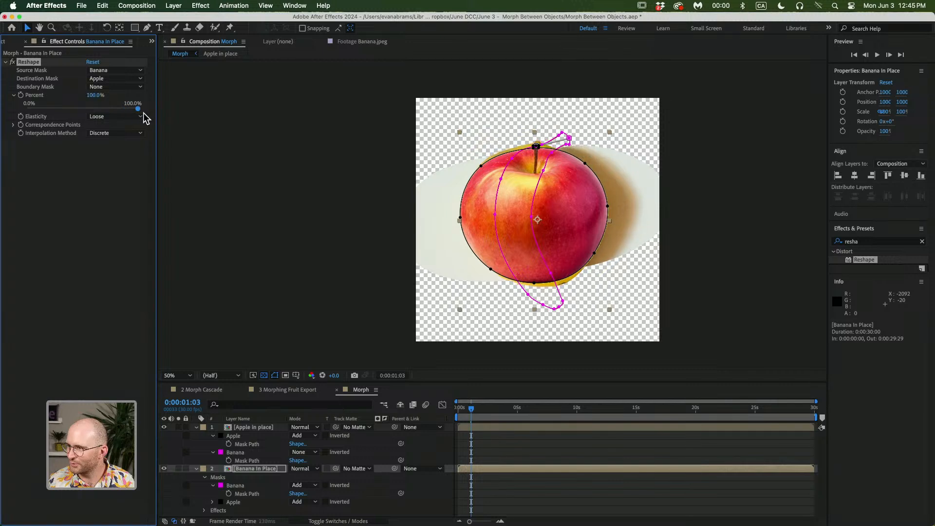
Try the Stiff Elasticity setting, then undo it
{"action": "left_click", "coordinate": [122, 117]}
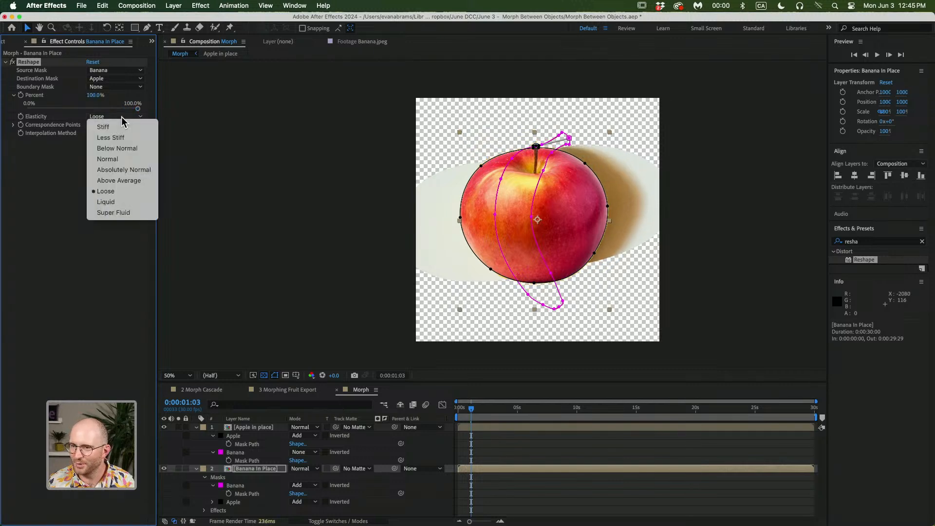
{"action": "left_click", "coordinate": [121, 127]}
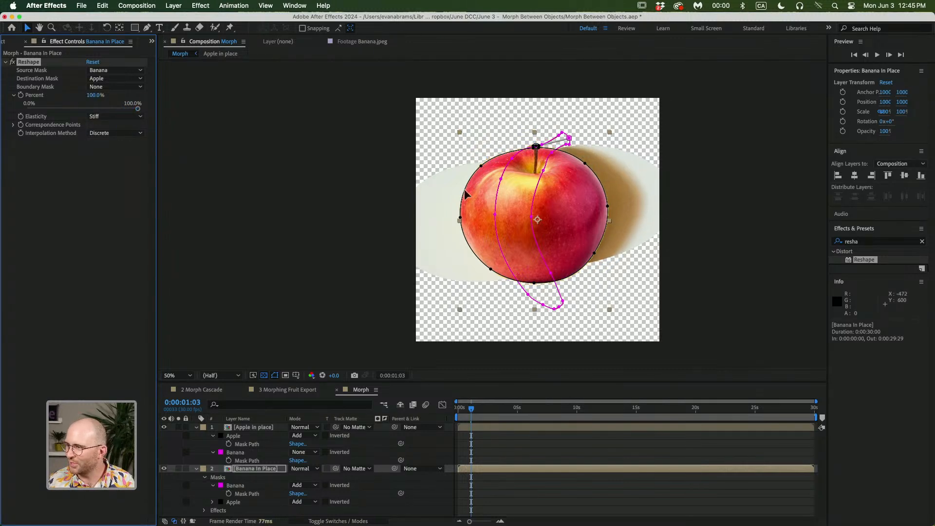
{"action": "key", "text": "cmd+z"}
{"action": "left_click", "coordinate": [483, 438]}
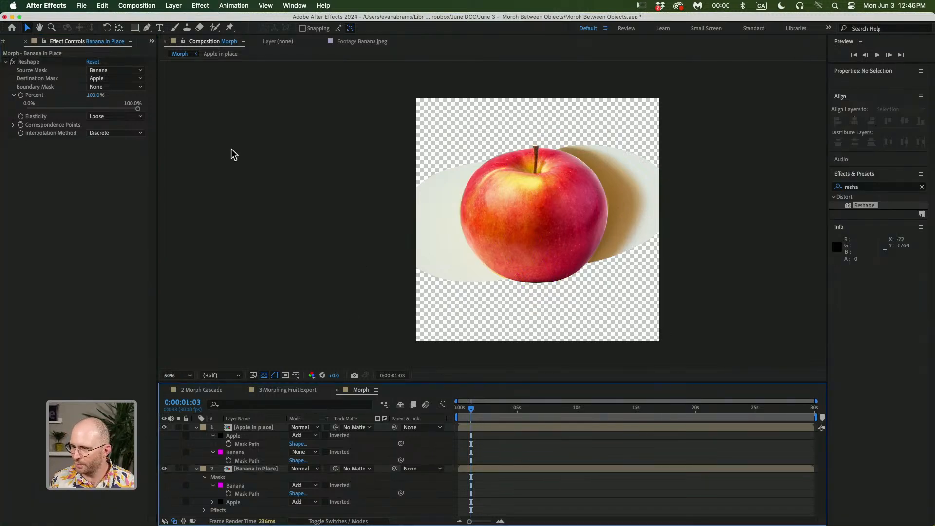
Open the 1 Looping Morph composition from the project and go to its first frame
{"action": "left_click", "coordinate": [17, 43]}
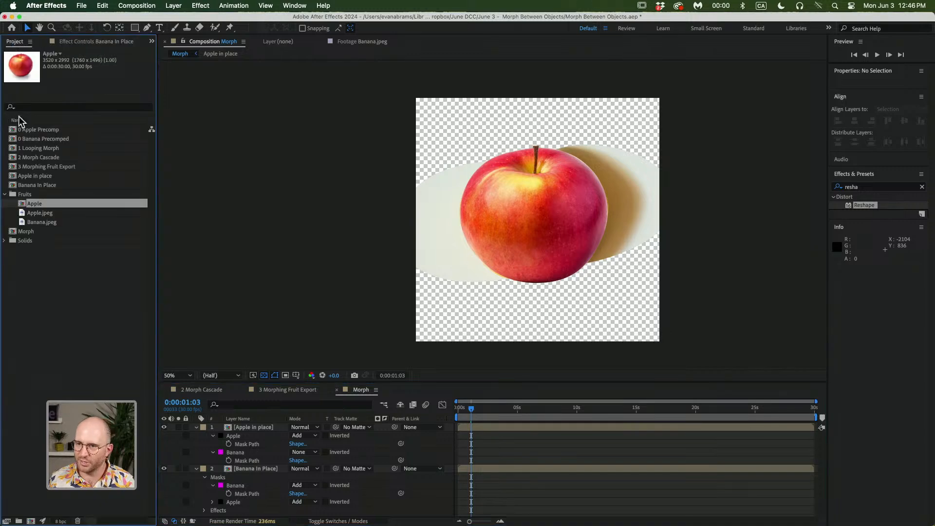
{"action": "left_click", "coordinate": [55, 149]}
{"action": "double_click", "coordinate": [56, 152]}
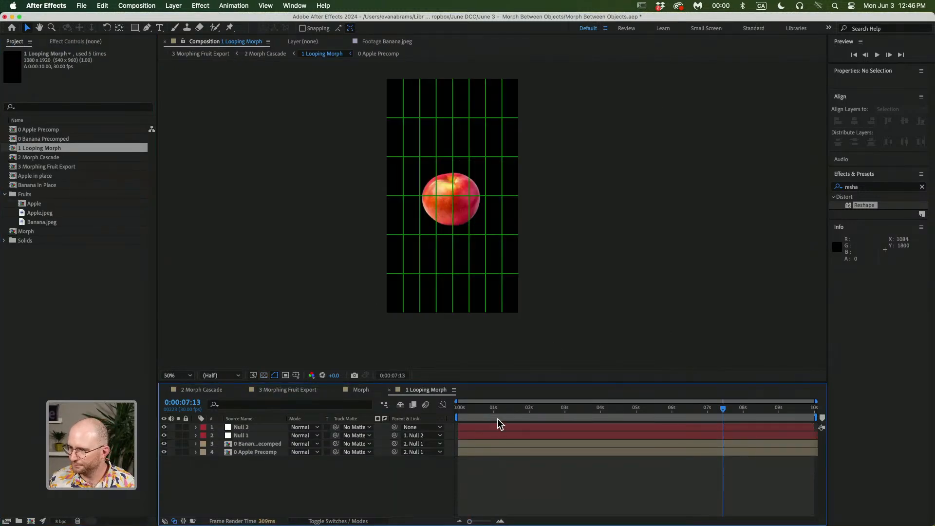
{"action": "key", "text": "Home"}
Reveal the animated properties of the Banana Precomped and Apple Precomp layers
{"action": "left_click", "coordinate": [264, 444]}
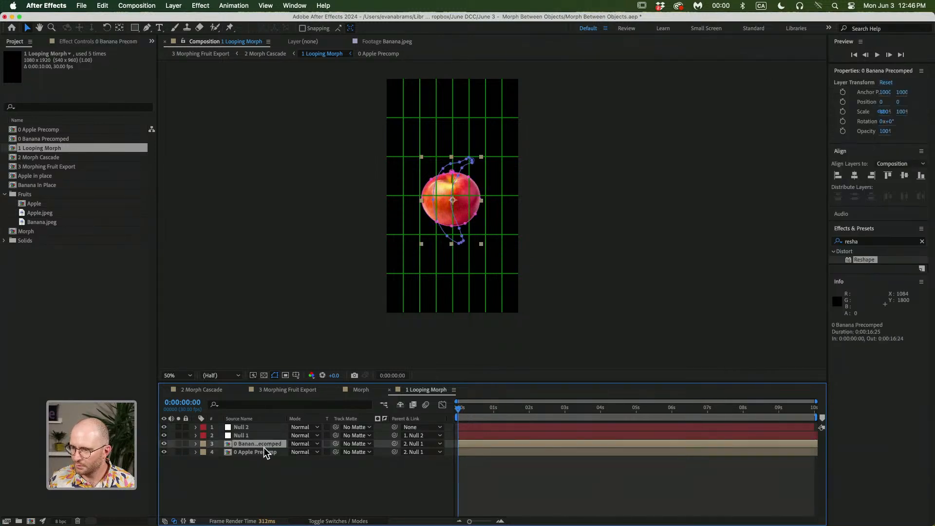
{"action": "left_click", "coordinate": [95, 44]}
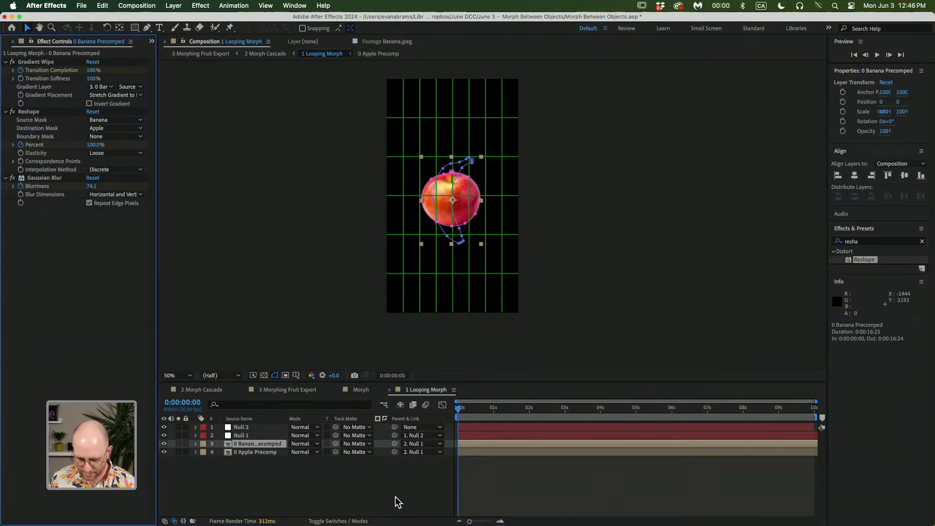
{"action": "key", "text": "u"}
{"action": "left_click", "coordinate": [479, 510]}
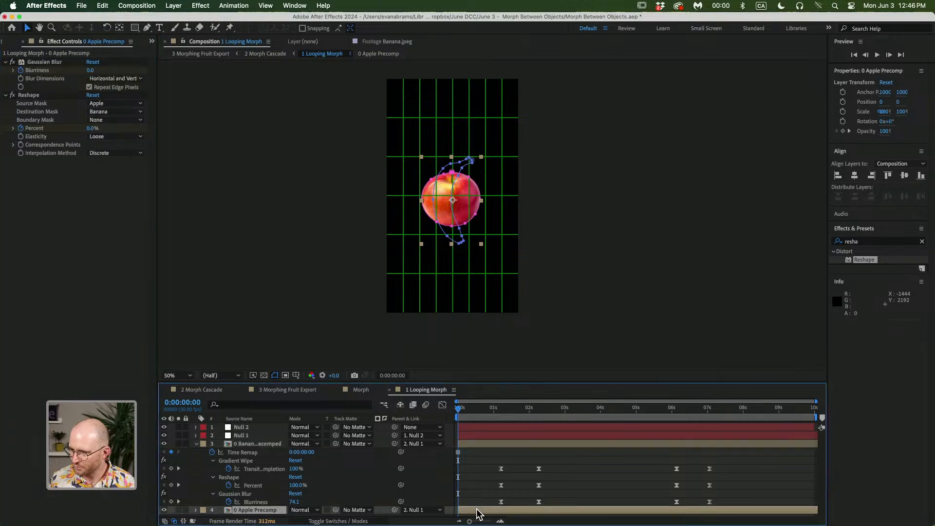
{"action": "key", "text": "u"}
{"action": "scroll", "coordinate": [500, 455], "scroll_direction": "down", "scroll_amount": 2}
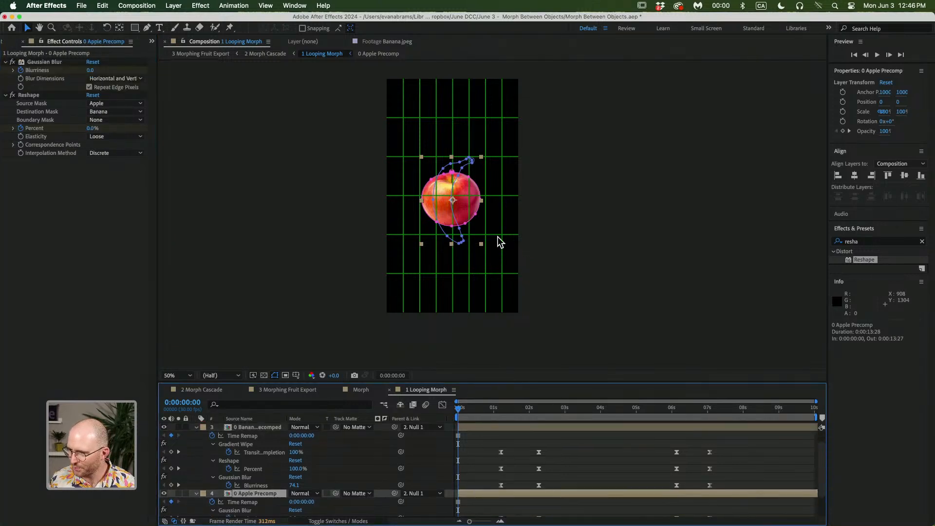
{"action": "left_click", "coordinate": [553, 444]}
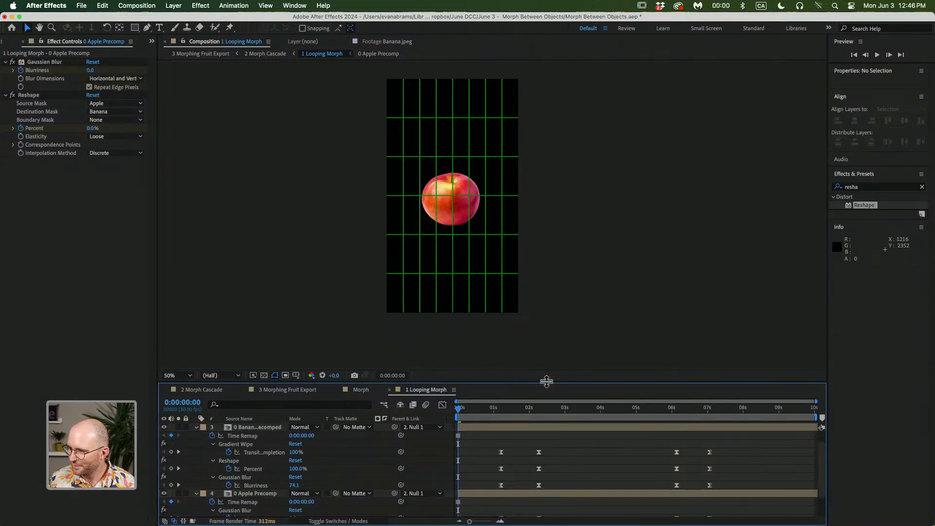
Enlarge the timeline, move to 0:00:01:06, and inspect the Banana layer's Gradient Wipe and Reshape keyframes with a preview
{"action": "left_click_drag", "start_coordinate": [546, 382], "coordinate": [545, 250]}
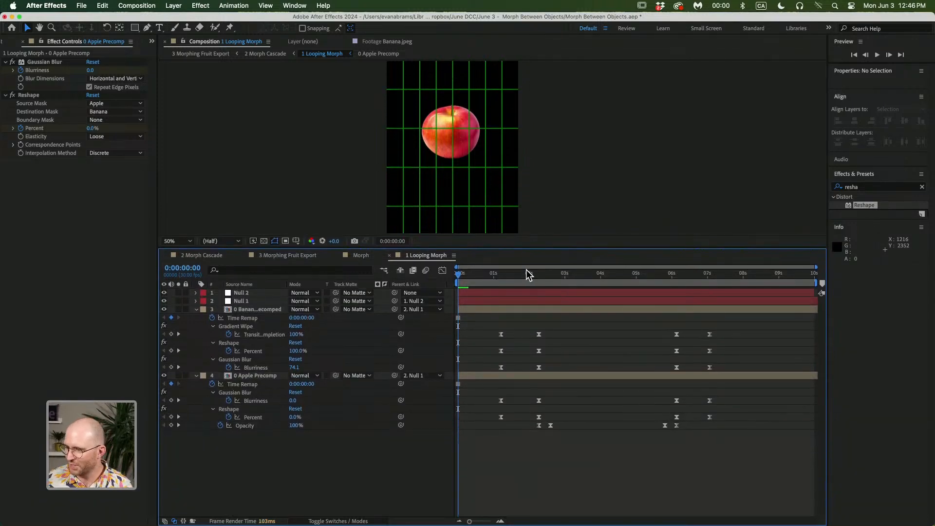
{"action": "left_click", "coordinate": [502, 274]}
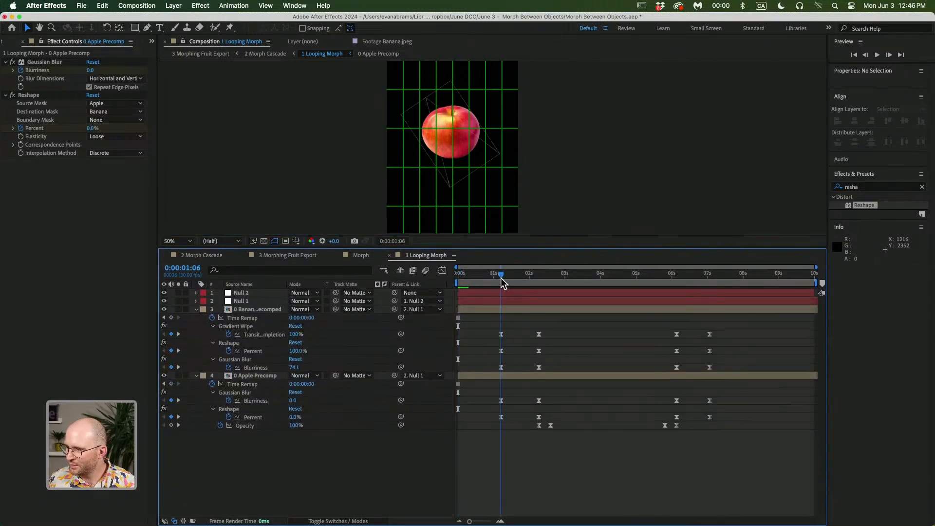
{"action": "left_click", "coordinate": [472, 141]}
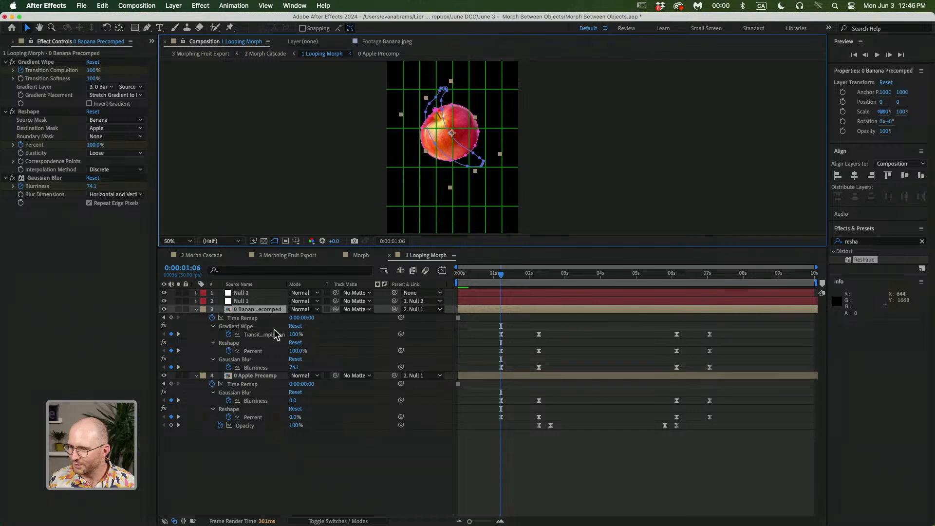
{"action": "left_click", "coordinate": [245, 327]}
{"action": "left_click", "coordinate": [241, 343]}
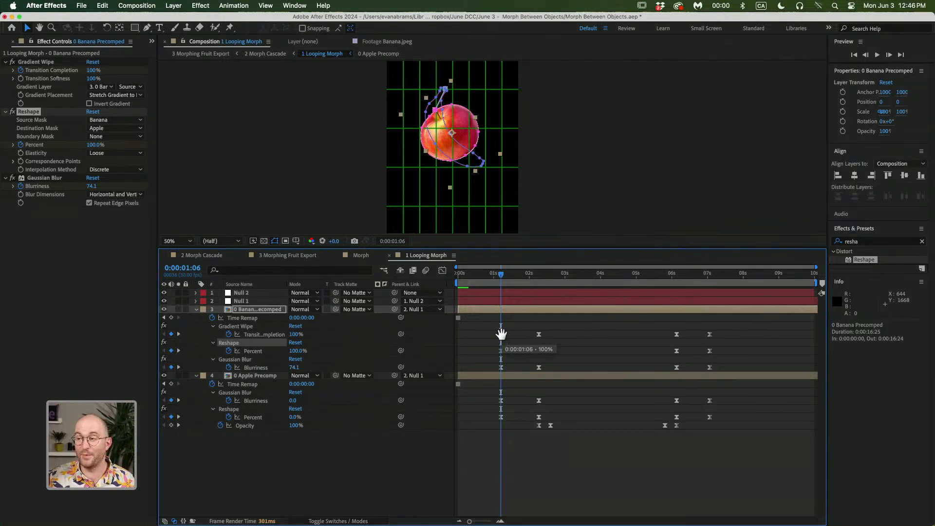
{"action": "key", "text": "space"}
{"action": "key", "text": "space"}
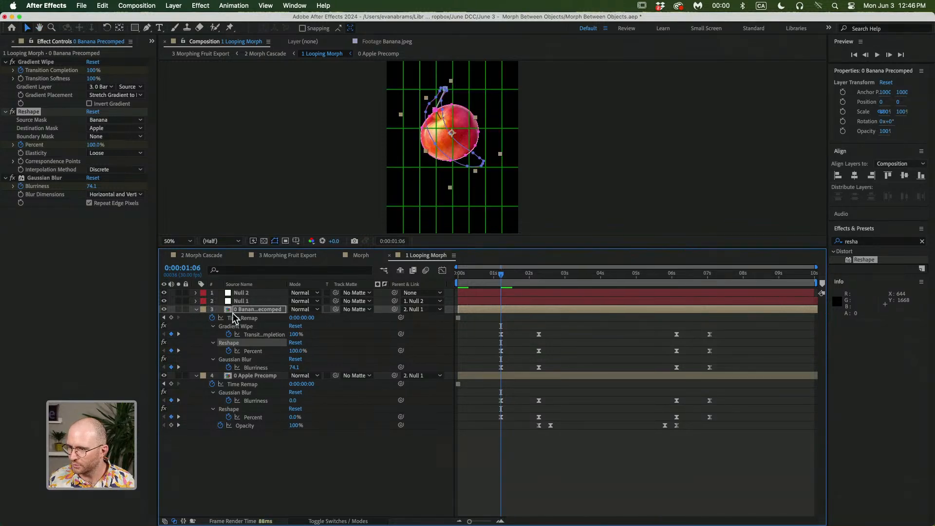
Unparent both precomp layers by setting their Parent to None
{"action": "left_click", "coordinate": [249, 376], "text": "shift"}
{"action": "left_click", "coordinate": [426, 309]}
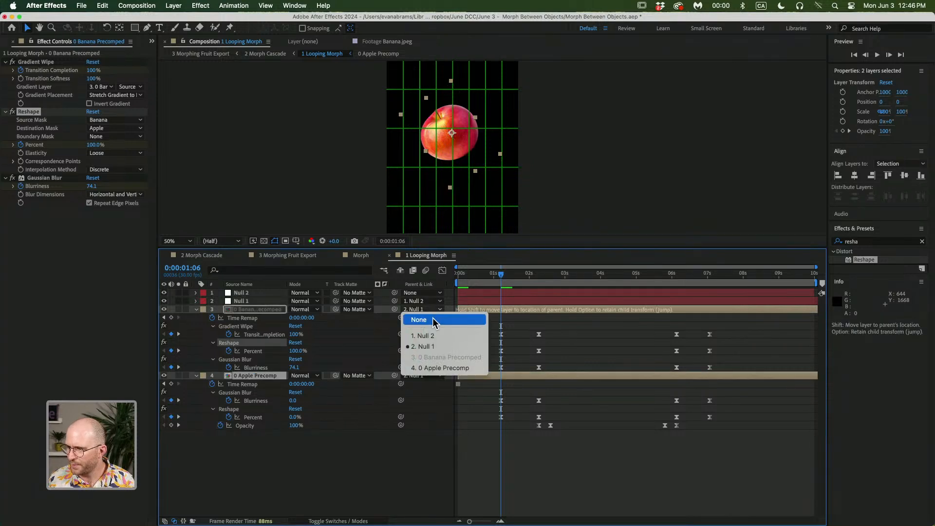
{"action": "left_click", "coordinate": [432, 317]}
Scrub and preview the morph, comparing both precomp layers' effect settings around 0:00:01:06
{"action": "left_click", "coordinate": [537, 445]}
{"action": "mouse_move", "coordinate": [511, 276]}
{"action": "left_mouse_down"}
{"action": "mouse_move", "coordinate": [531, 280]}
{"action": "mouse_move", "coordinate": [522, 279]}
{"action": "left_mouse_up"}
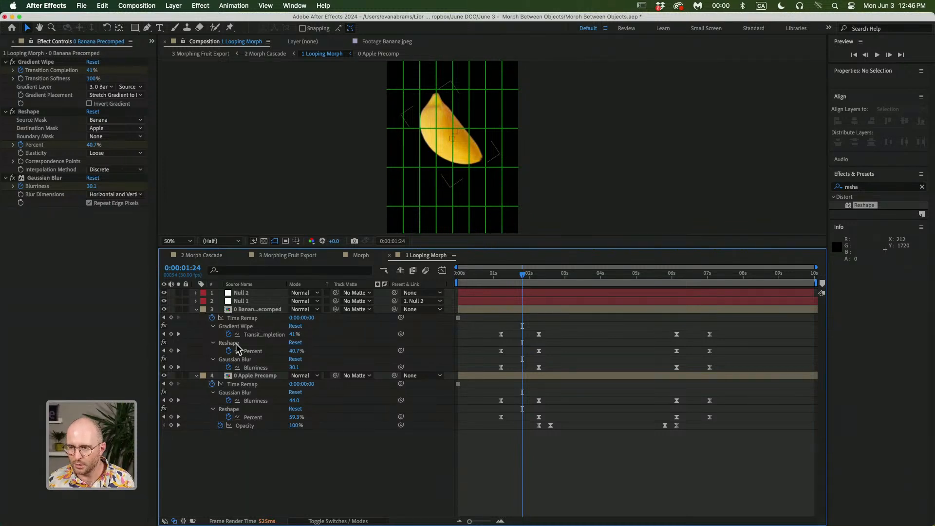
{"action": "left_click", "coordinate": [13, 61]}
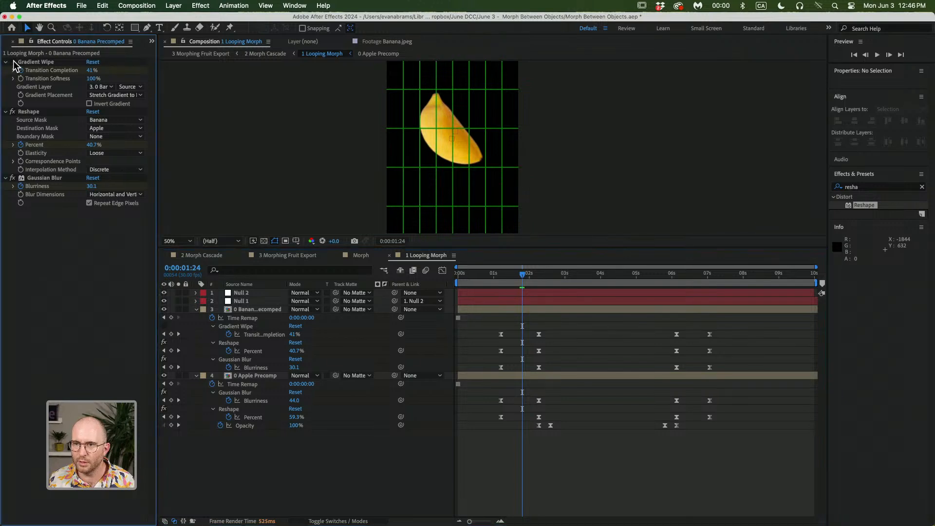
{"action": "left_click", "coordinate": [268, 310]}
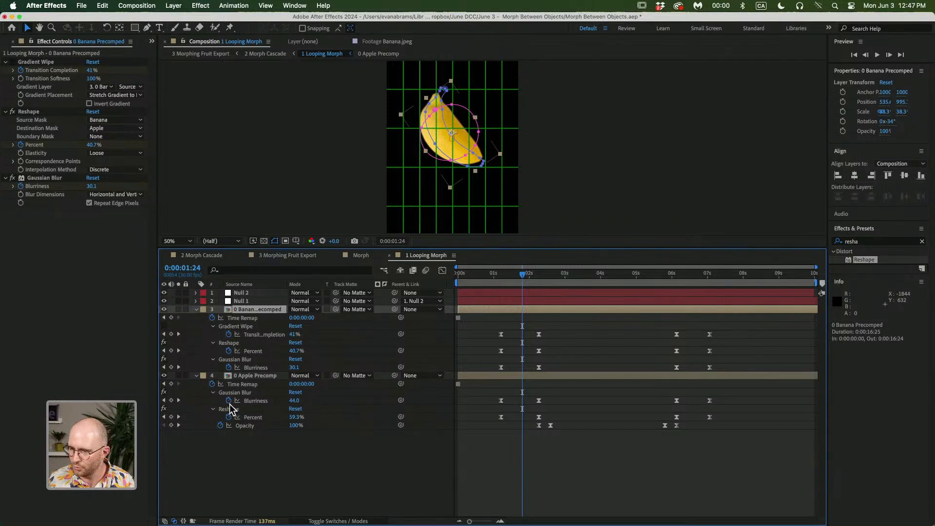
{"action": "left_click", "coordinate": [247, 377]}
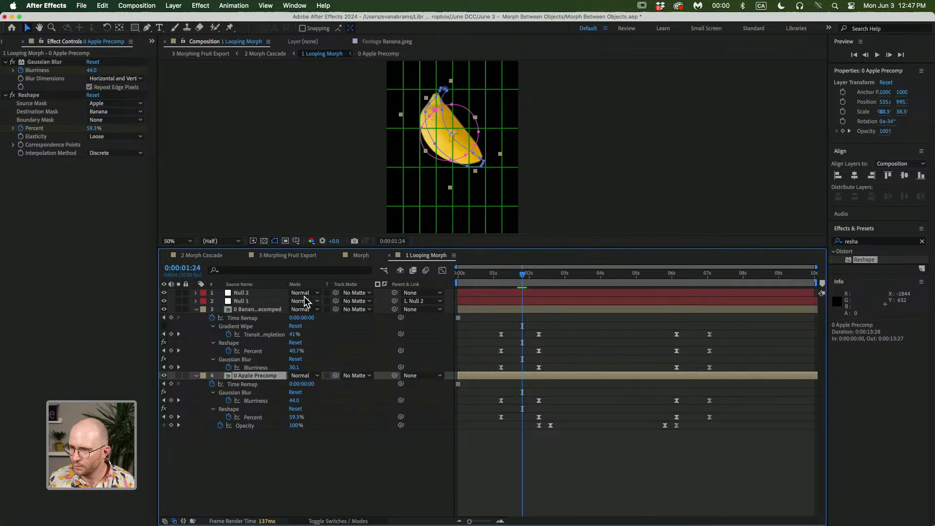
{"action": "left_click", "coordinate": [14, 66]}
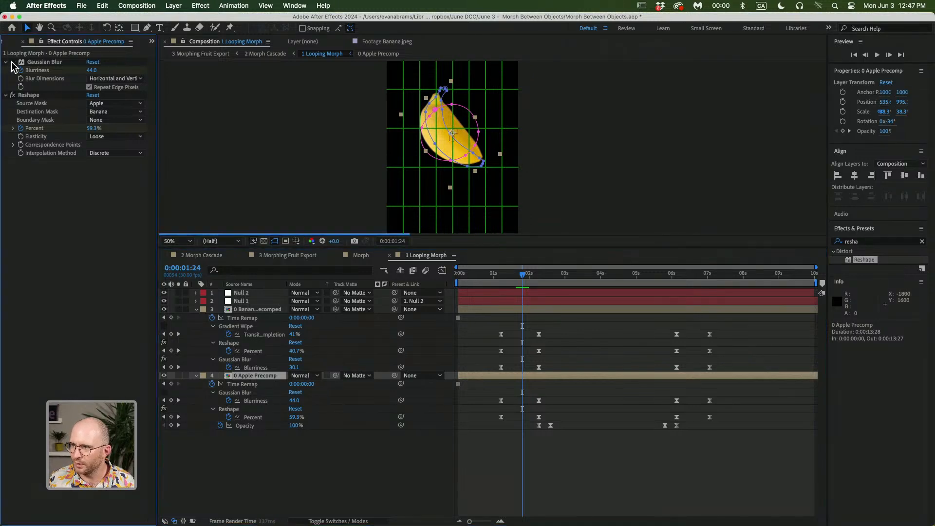
{"action": "left_click", "coordinate": [522, 310]}
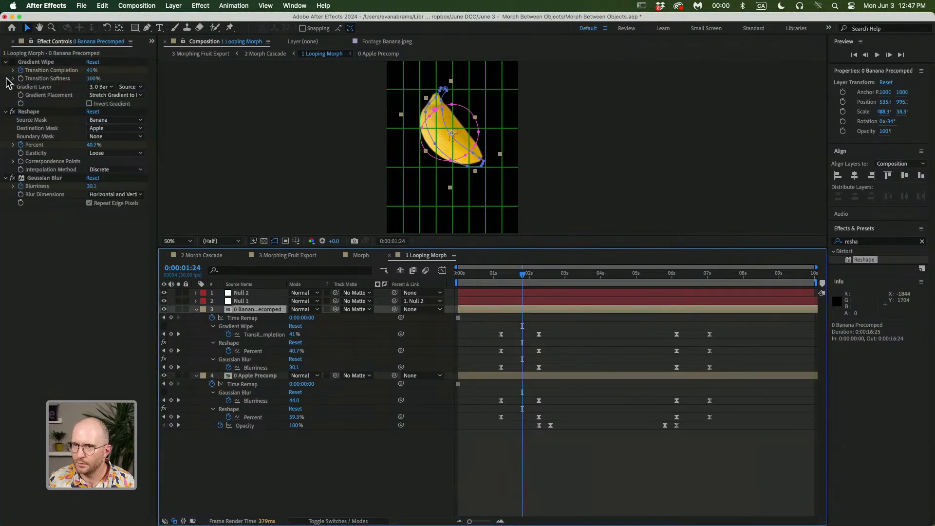
{"action": "left_click", "coordinate": [180, 307]}
{"action": "left_click_drag", "start_coordinate": [511, 268], "coordinate": [501, 273]}
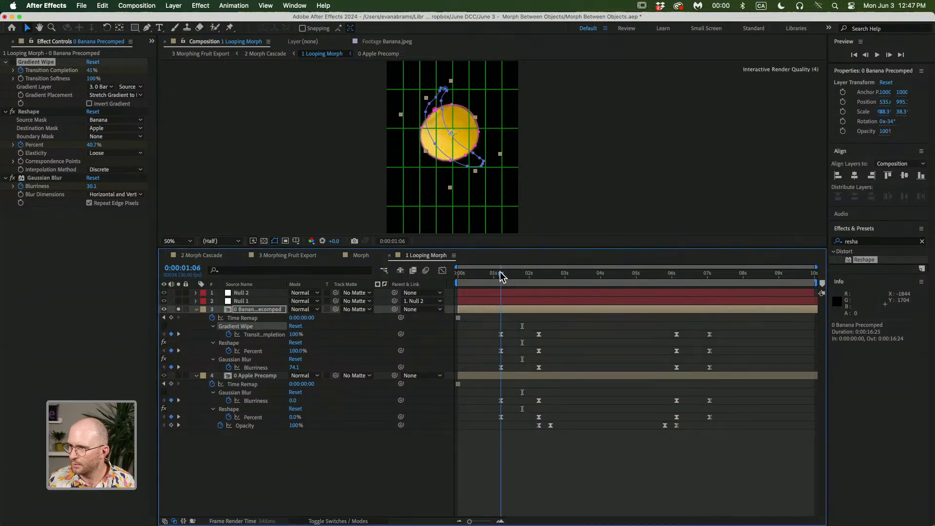
{"action": "left_click", "coordinate": [255, 309]}
{"action": "key", "text": "space"}
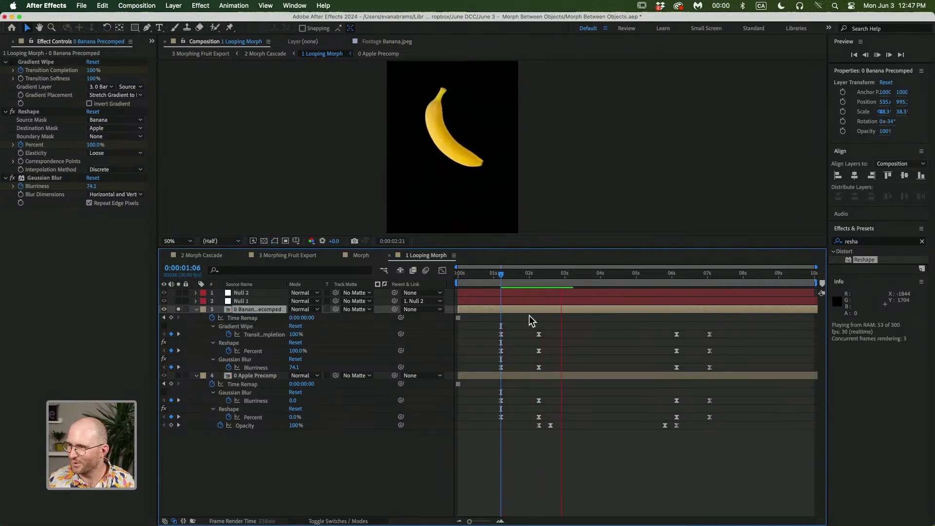
{"action": "key", "text": "space"}
{"action": "left_click_drag", "start_coordinate": [531, 282], "coordinate": [501, 281]}
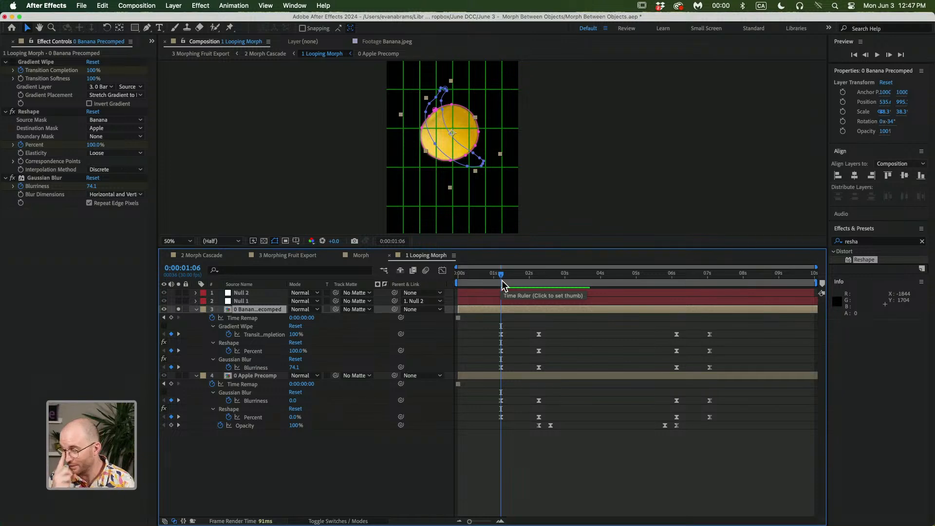
Zoom the viewer to 100% and preview the morph from 0:00:01:06
{"action": "left_click", "coordinate": [14, 178]}
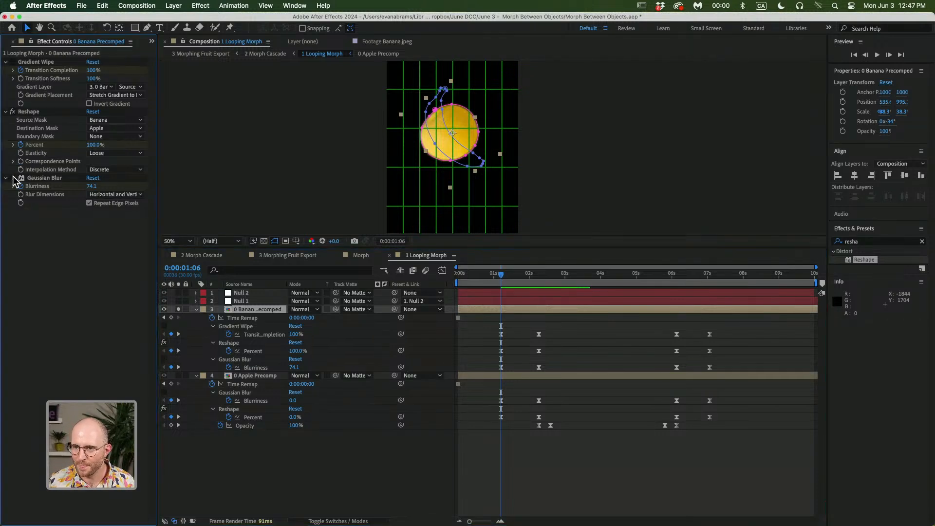
{"action": "left_click", "coordinate": [650, 337]}
{"action": "scroll", "coordinate": [455, 127], "scroll_direction": "up", "scroll_amount": 2}
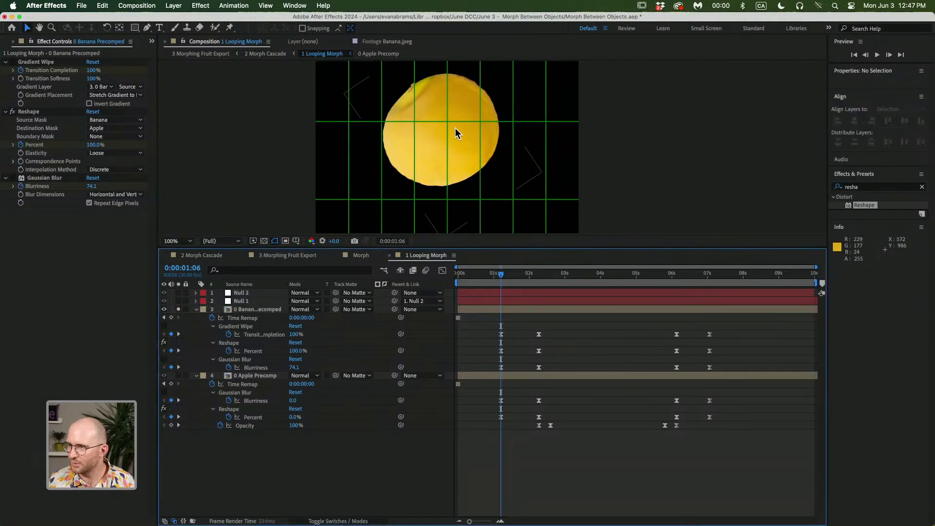
{"action": "left_click_drag", "start_coordinate": [455, 128], "coordinate": [465, 142]}
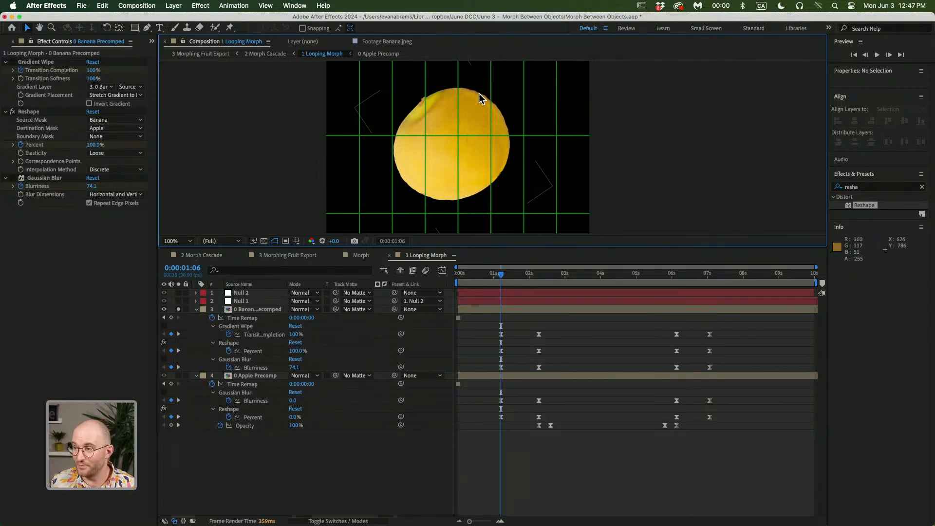
{"action": "key", "text": "space"}
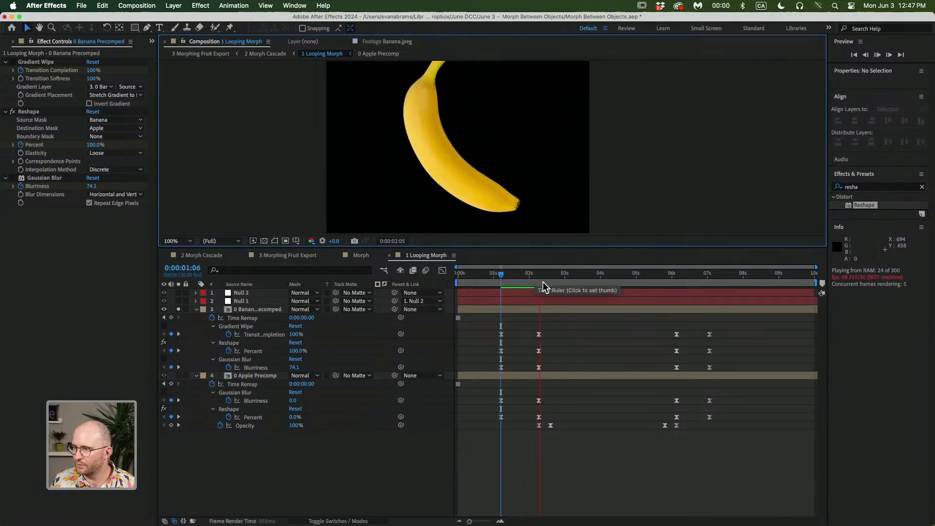
{"action": "left_click", "coordinate": [541, 282]}
{"action": "left_click_drag", "start_coordinate": [543, 281], "coordinate": [501, 302]}
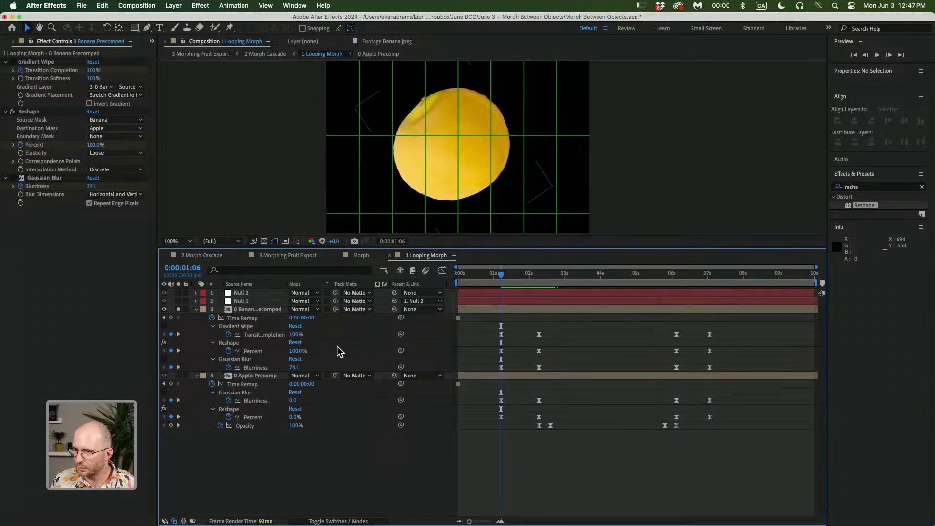
Keyframe the Banana Precomped layer's Opacity: 0% at 0:00:01:06 and 100% at about 0:00:02:08
{"action": "left_click", "coordinate": [251, 327]}
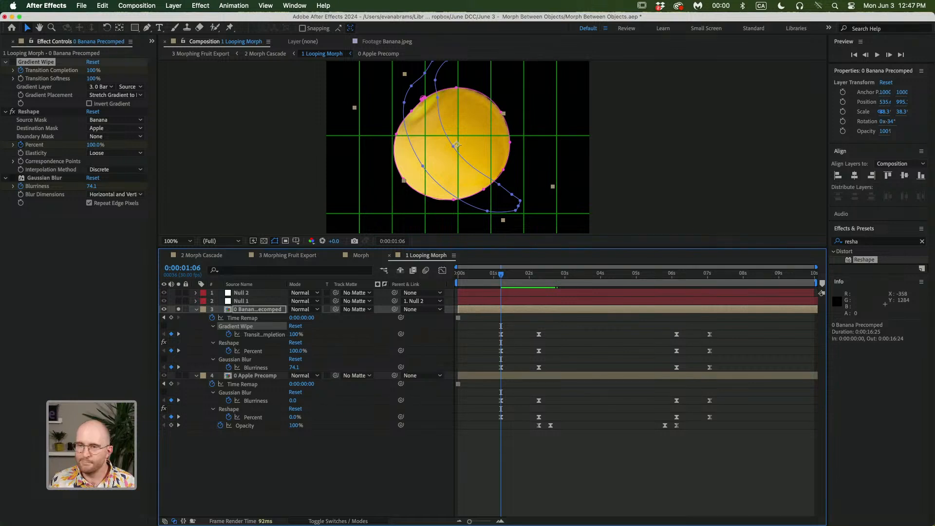
{"action": "left_click", "coordinate": [512, 316]}
{"action": "left_click", "coordinate": [512, 307]}
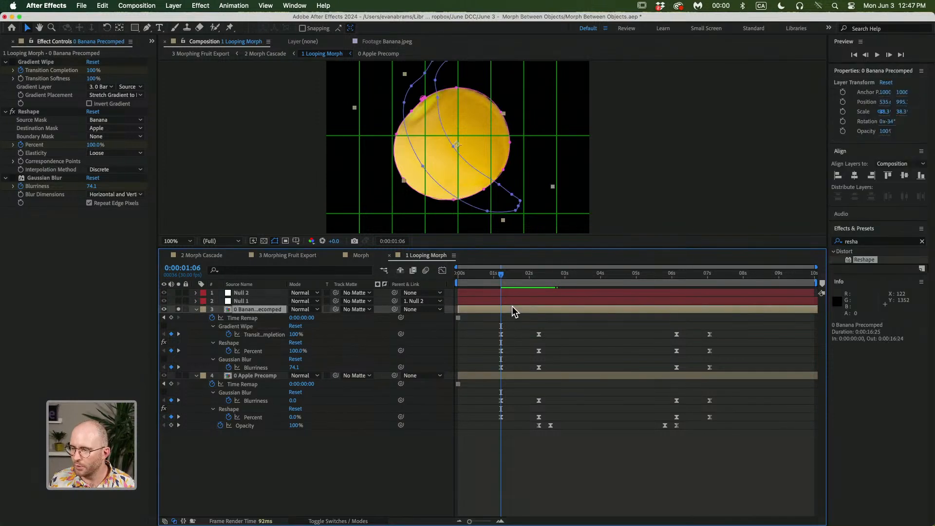
{"action": "key", "text": "t"}
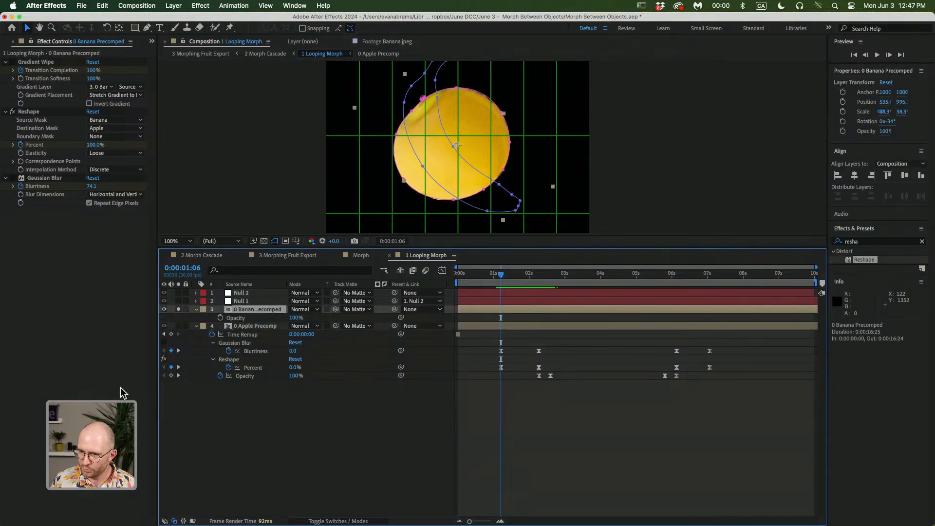
{"action": "left_click", "coordinate": [221, 318]}
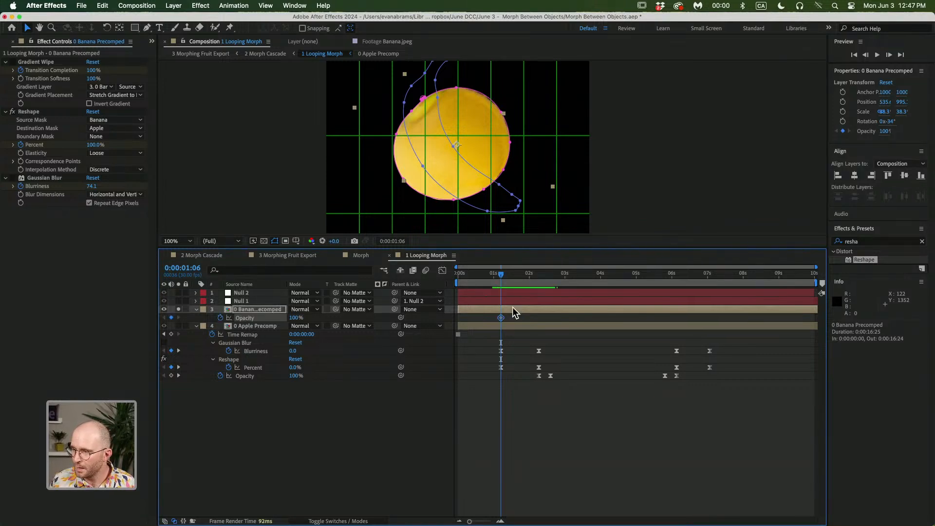
{"action": "left_click_drag", "start_coordinate": [501, 318], "coordinate": [539, 320]}
{"action": "left_click_drag", "start_coordinate": [290, 321], "coordinate": [247, 322]}
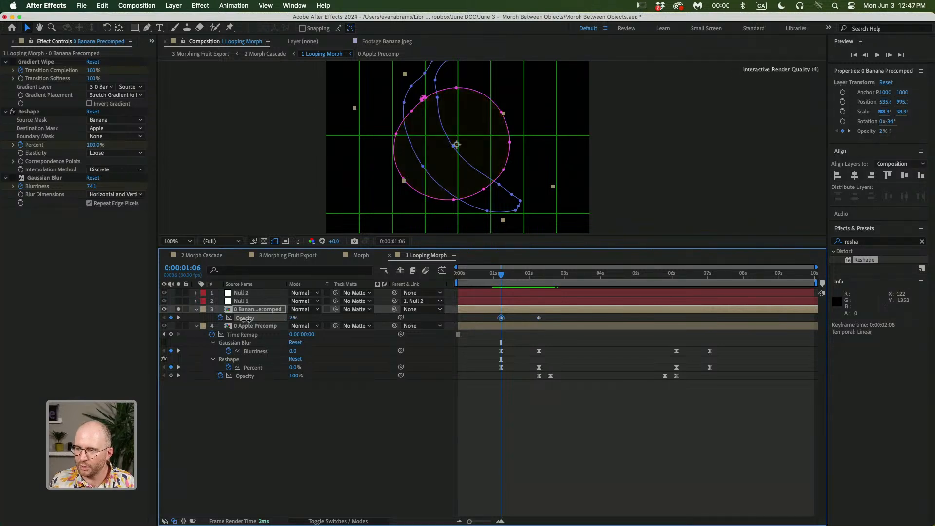
Preview the opacity fade and select the Apple Precomp layer
{"action": "key", "text": "space"}
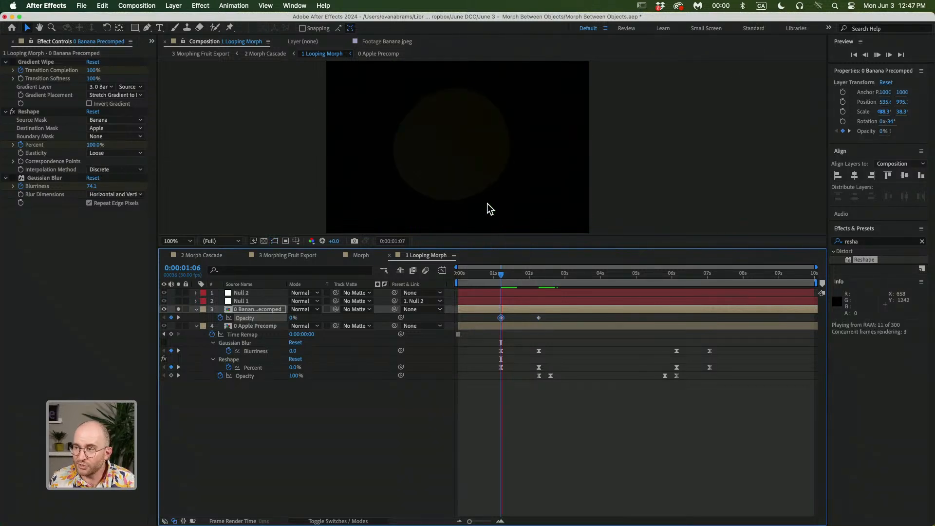
{"action": "left_click_drag", "start_coordinate": [500, 273], "coordinate": [522, 286]}
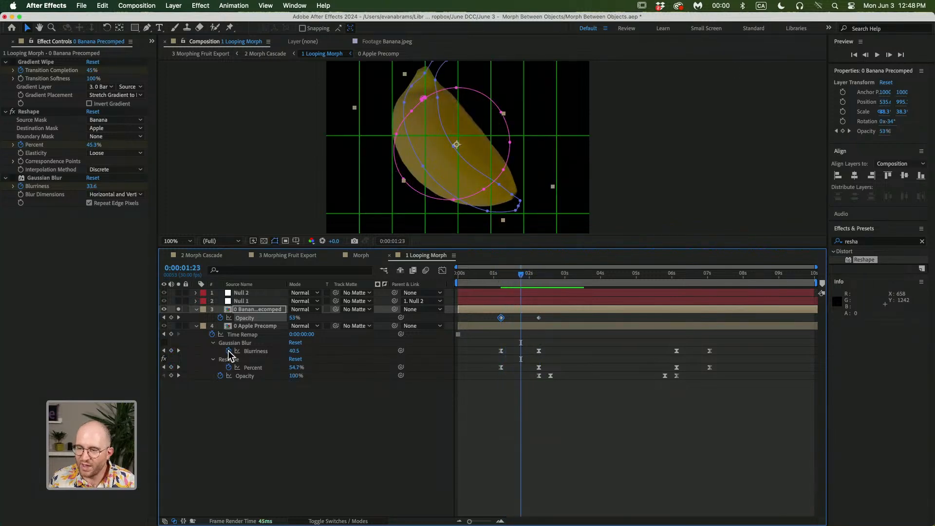
{"action": "left_click", "coordinate": [178, 326]}
{"action": "left_click", "coordinate": [238, 326]}
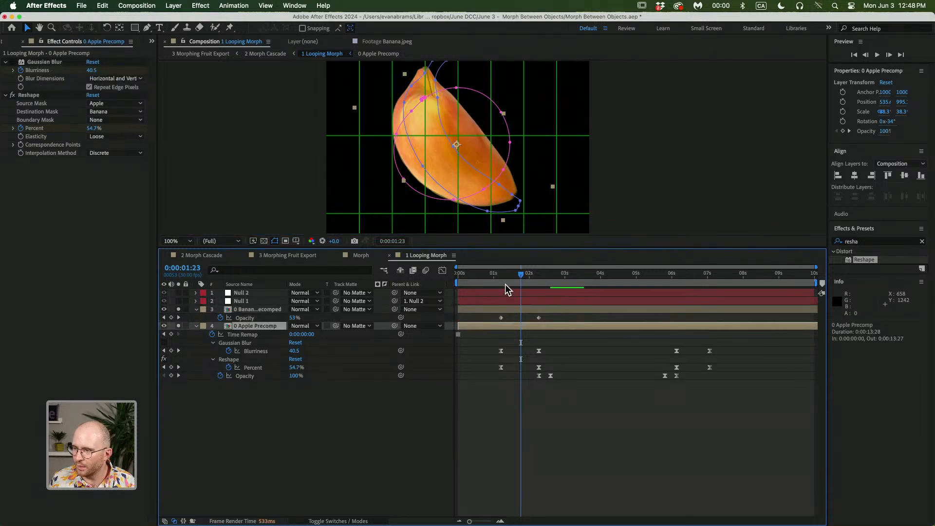
Scrub past 0:00:01:23, zoom the viewer to 50% and preview the morph
{"action": "left_click_drag", "start_coordinate": [498, 278], "coordinate": [521, 285]}
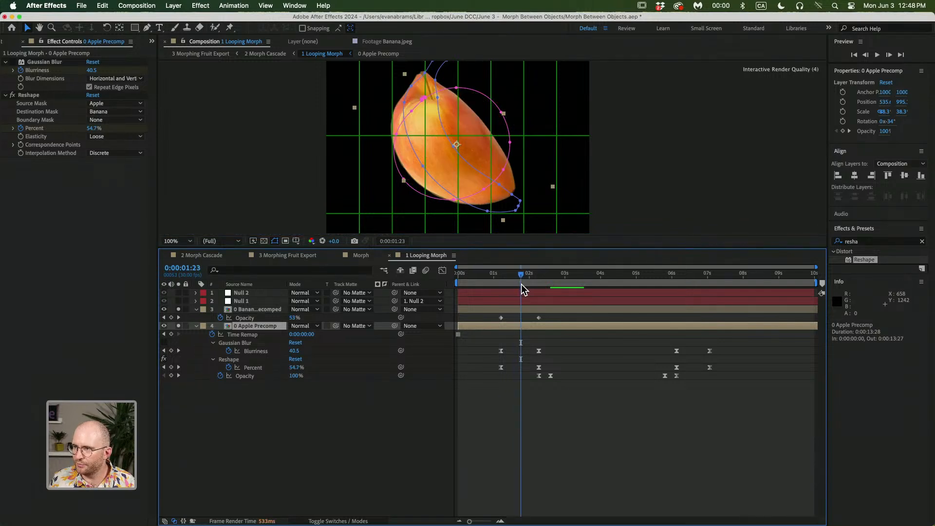
{"action": "key", "text": "comma"}
{"action": "key", "text": "space"}
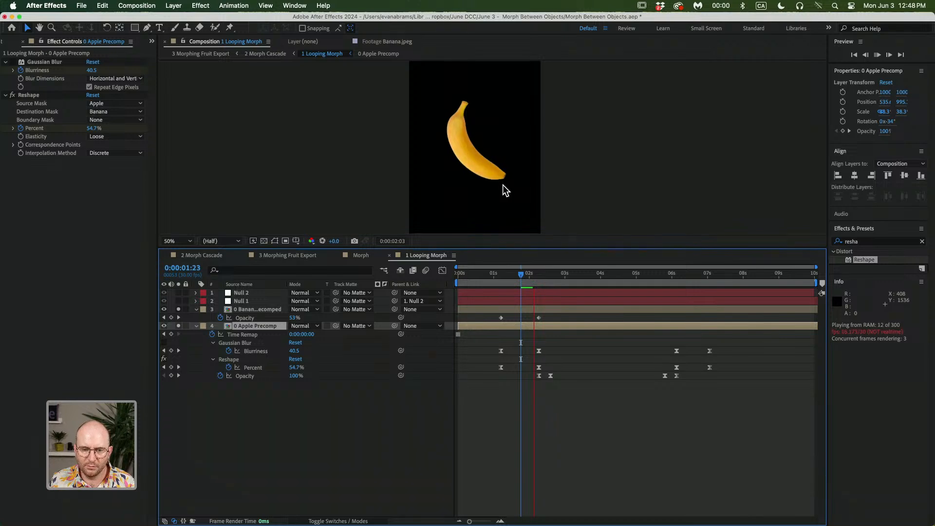
Delete the Banana Precomped layer's Opacity keyframes at 0:00:01:06 and set its Opacity to 100%
{"action": "left_click_drag", "start_coordinate": [522, 273], "coordinate": [489, 277]}
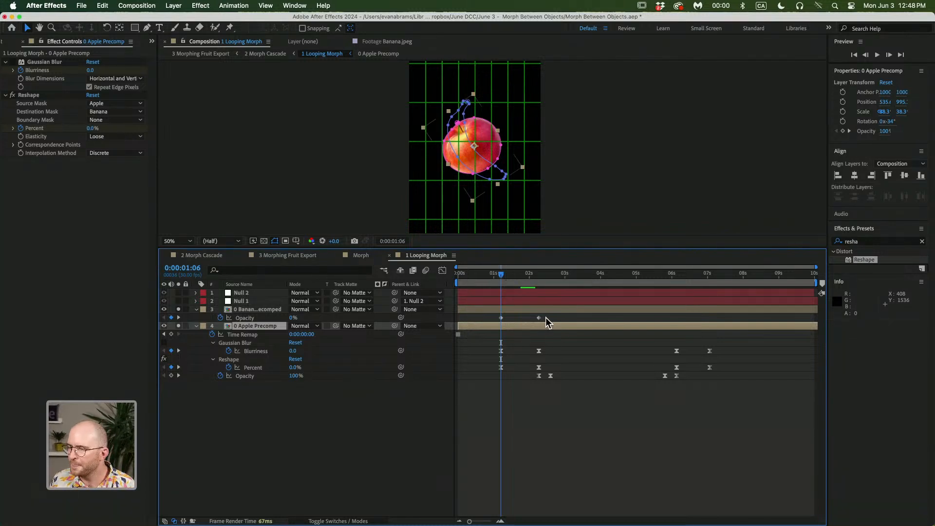
{"action": "left_click_drag", "start_coordinate": [545, 316], "coordinate": [494, 320]}
{"action": "key", "text": "Delete"}
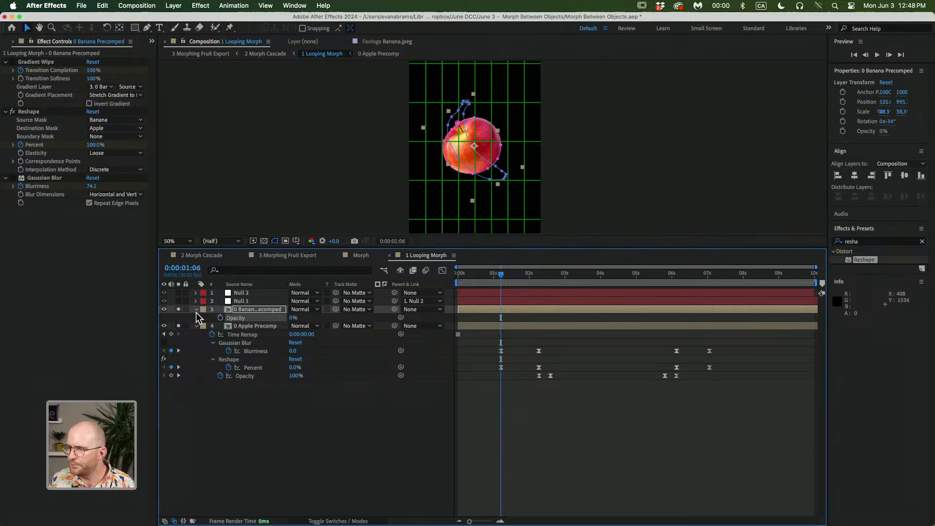
{"action": "left_click_drag", "start_coordinate": [291, 319], "coordinate": [403, 318]}
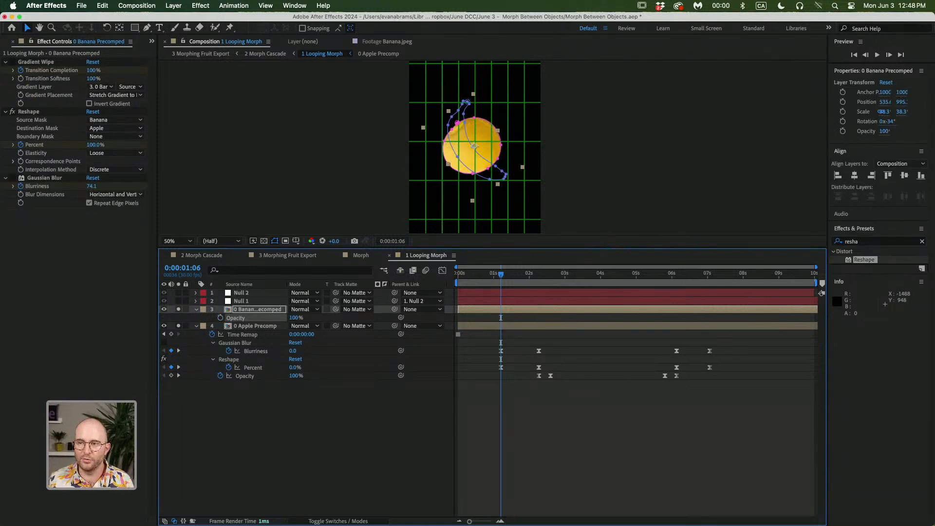
Delete the Banana Precomped layer's Gradient Wipe effect and apply a fresh Gradient Wipe to that layer
{"action": "left_click", "coordinate": [49, 61]}
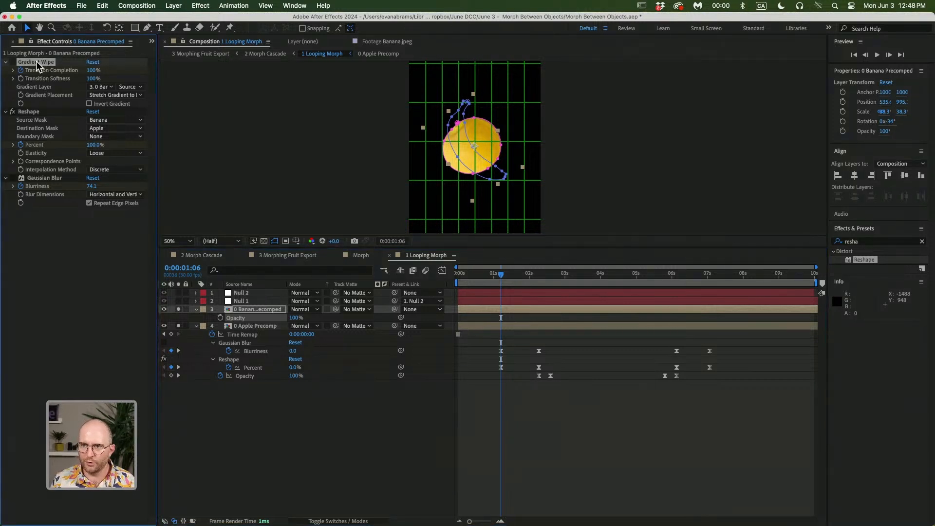
{"action": "key", "text": "Delete"}
{"action": "left_click", "coordinate": [869, 241]}
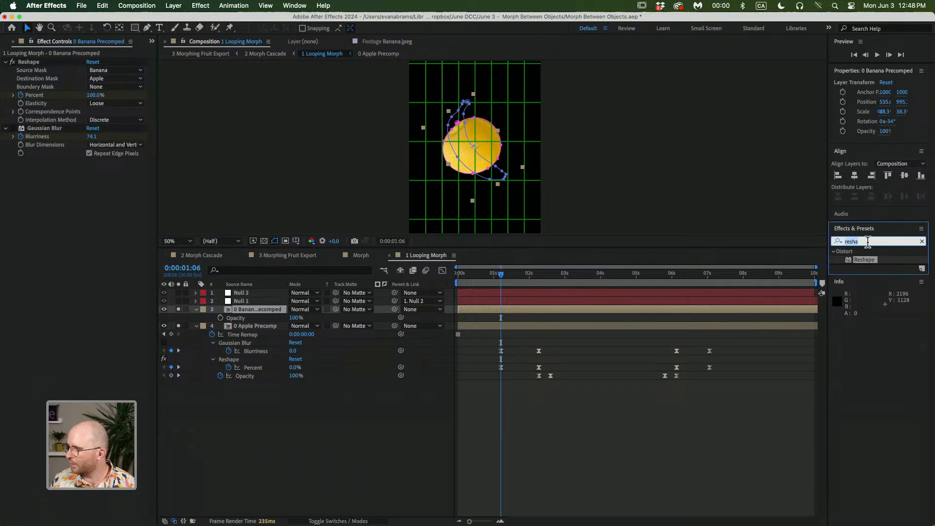
{"action": "type", "text": "gradient"}
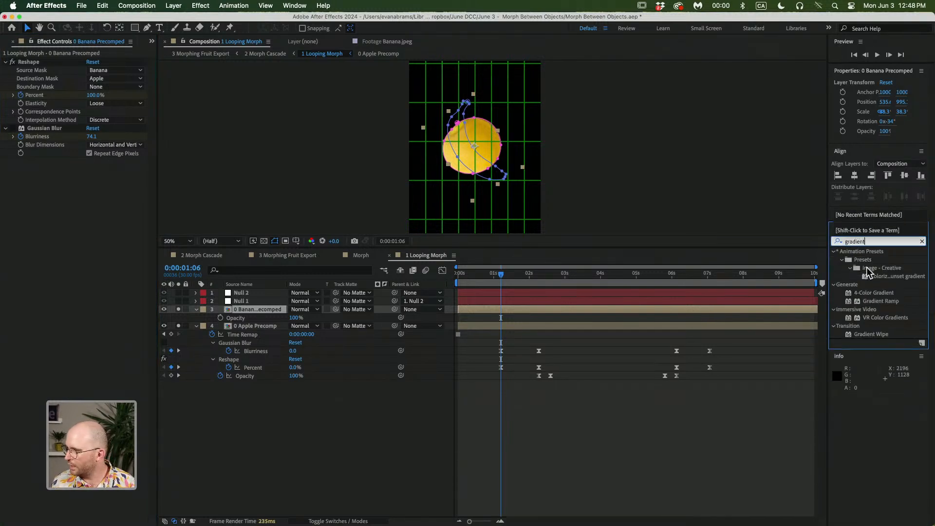
{"action": "left_click_drag", "start_coordinate": [871, 334], "coordinate": [469, 311]}
Move the new Gradient Wipe to the top of the layer's effect stack and set its Gradient Layer to 0 Banana Precomped
{"action": "left_click", "coordinate": [588, 274]}
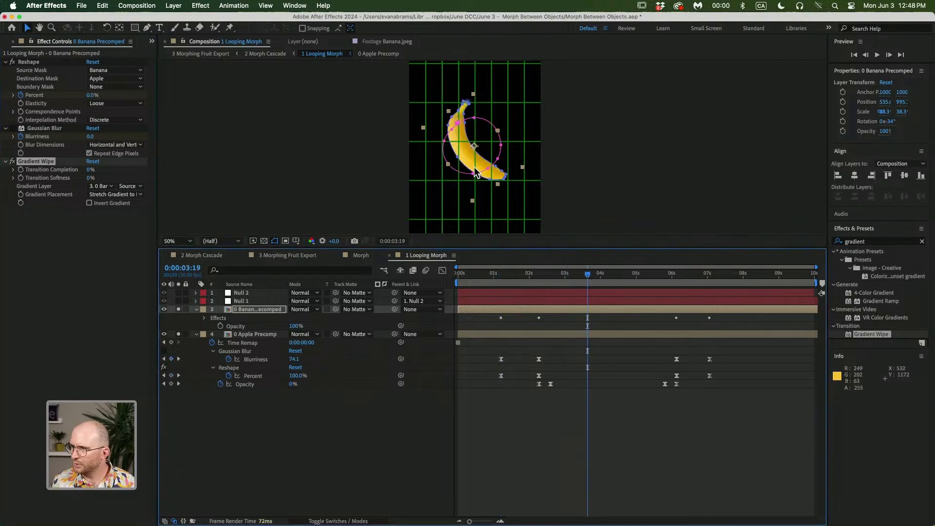
{"action": "key", "text": "period"}
{"action": "key", "text": "period"}
{"action": "left_click", "coordinate": [513, 366]}
{"action": "left_click_drag", "start_coordinate": [519, 146], "coordinate": [535, 229]}
{"action": "left_click", "coordinate": [554, 312]}
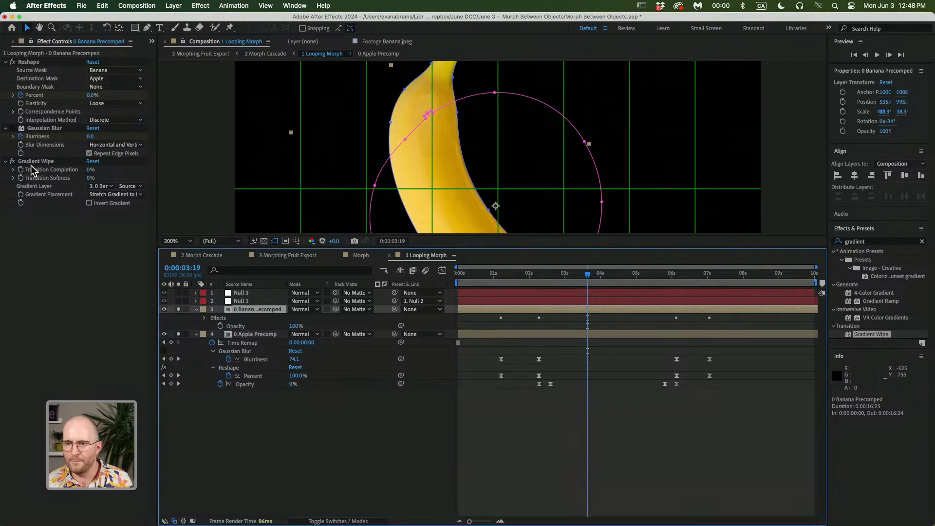
{"action": "left_click_drag", "start_coordinate": [32, 161], "coordinate": [34, 61]}
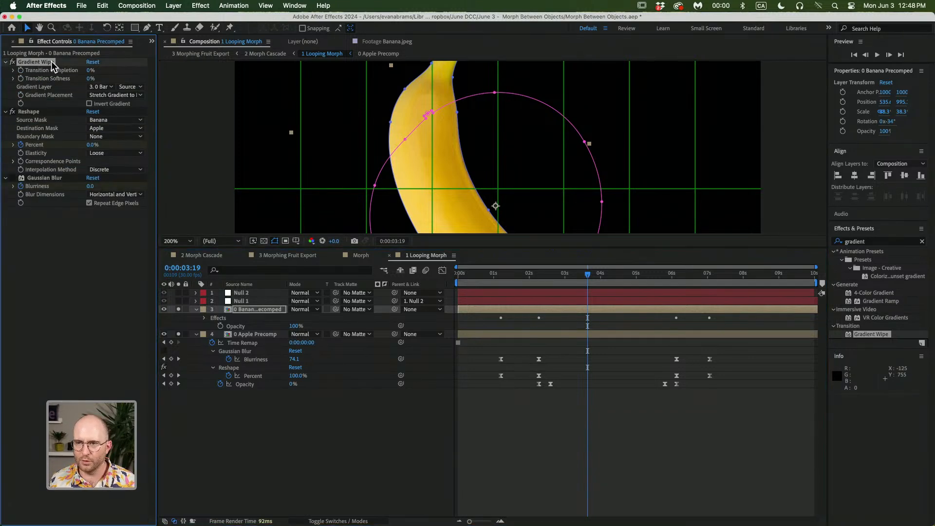
{"action": "left_click", "coordinate": [104, 87]}
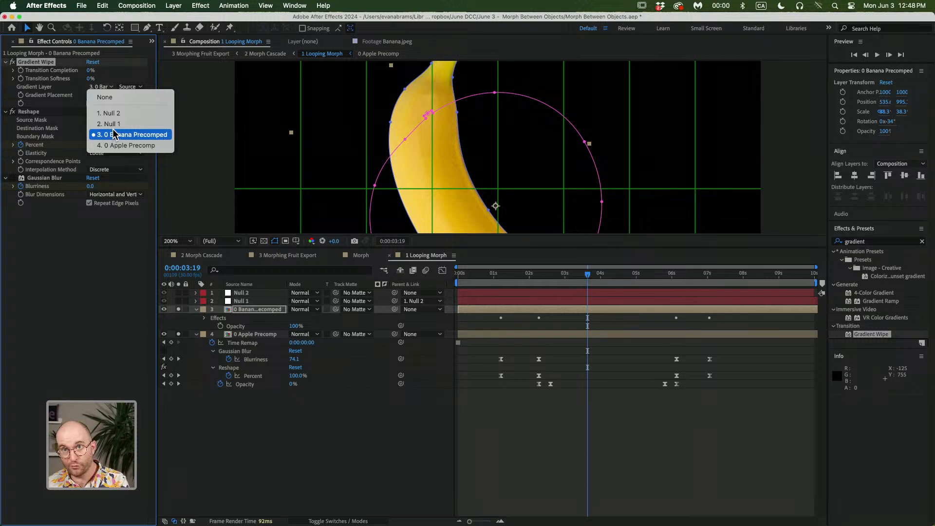
{"action": "left_click", "coordinate": [116, 135]}
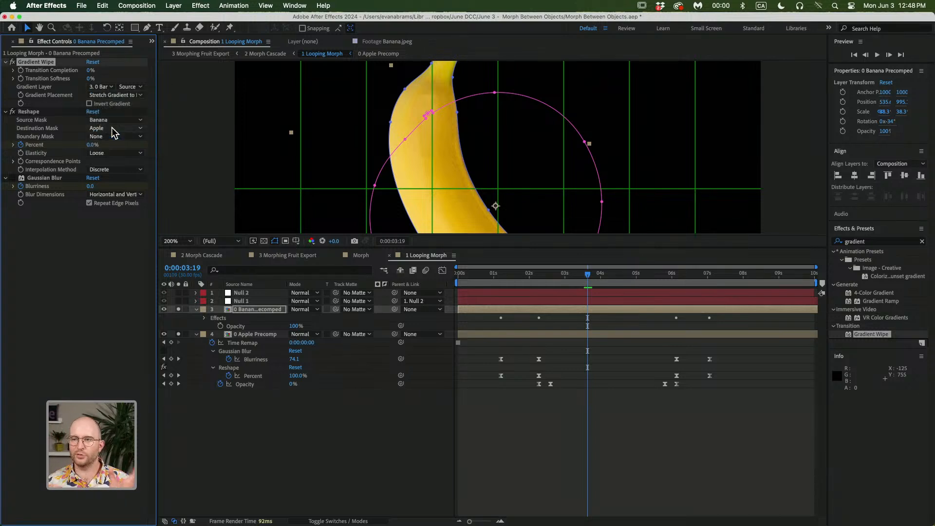
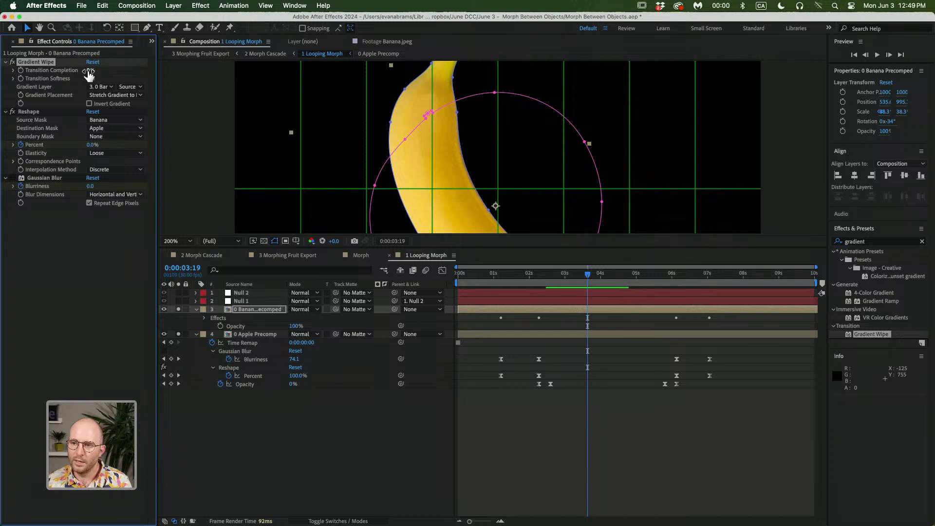
Try the Gradient Wipe's Invert Gradient option and set its Transition Completion to 100%
{"action": "mouse_move", "coordinate": [88, 70]}
{"action": "left_mouse_down"}
{"action": "mouse_move", "coordinate": [130, 74]}
{"action": "mouse_move", "coordinate": [76, 70]}
{"action": "mouse_move", "coordinate": [97, 68]}
{"action": "mouse_move", "coordinate": [89, 71]}
{"action": "left_mouse_up"}
{"action": "key", "text": "comma"}
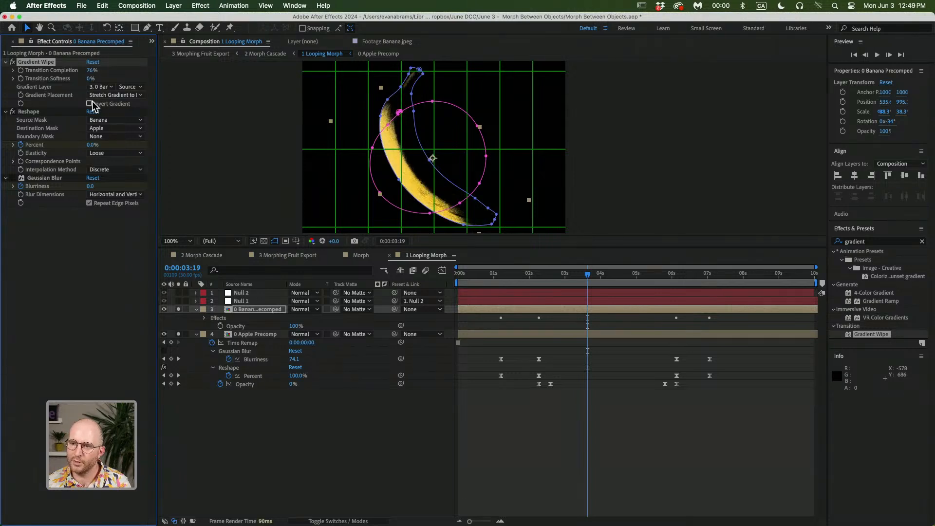
{"action": "left_click", "coordinate": [90, 103]}
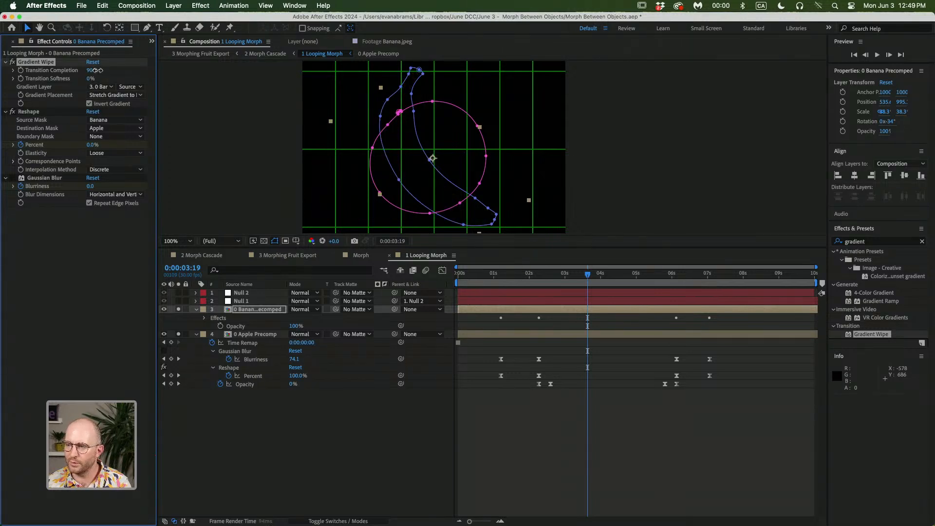
{"action": "left_click_drag", "start_coordinate": [100, 70], "coordinate": [138, 67]}
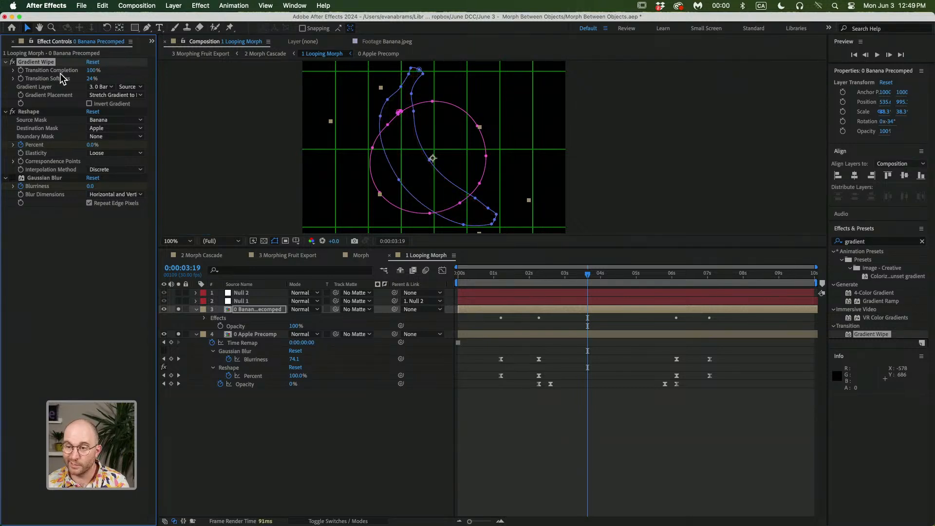
Keyframe the Gradient Wipe's Transition Completion at 100% and move that keyframe to 0:00:01:06
{"action": "left_click", "coordinate": [20, 70]}
{"action": "key", "text": "u"}
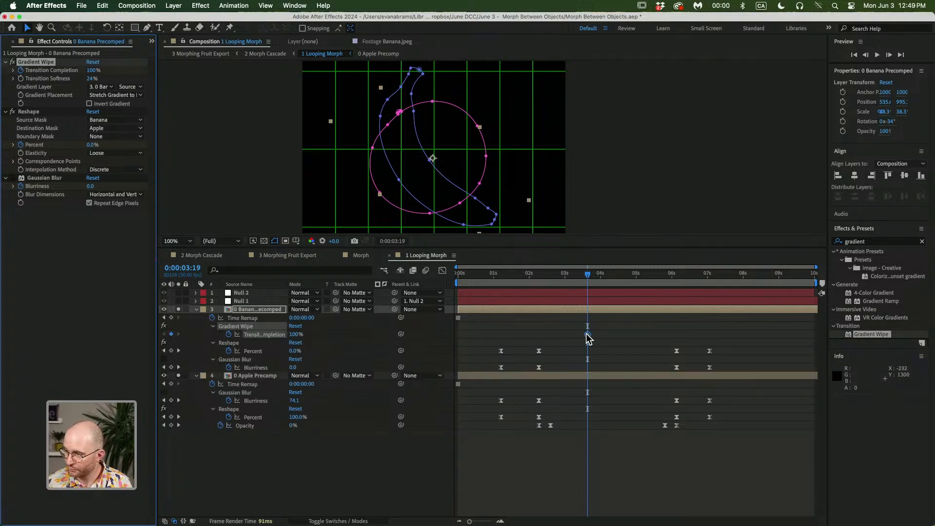
{"action": "left_click_drag", "start_coordinate": [587, 335], "coordinate": [519, 336]}
{"action": "left_click", "coordinate": [503, 282]}
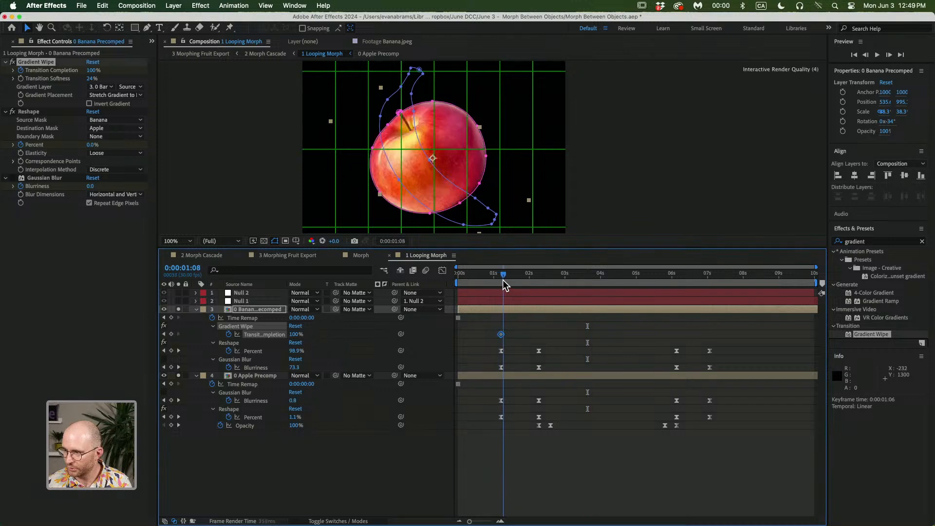
Add a Transition Completion keyframe of 0% at 0:00:02:08
{"action": "left_click_drag", "start_coordinate": [502, 279], "coordinate": [538, 286]}
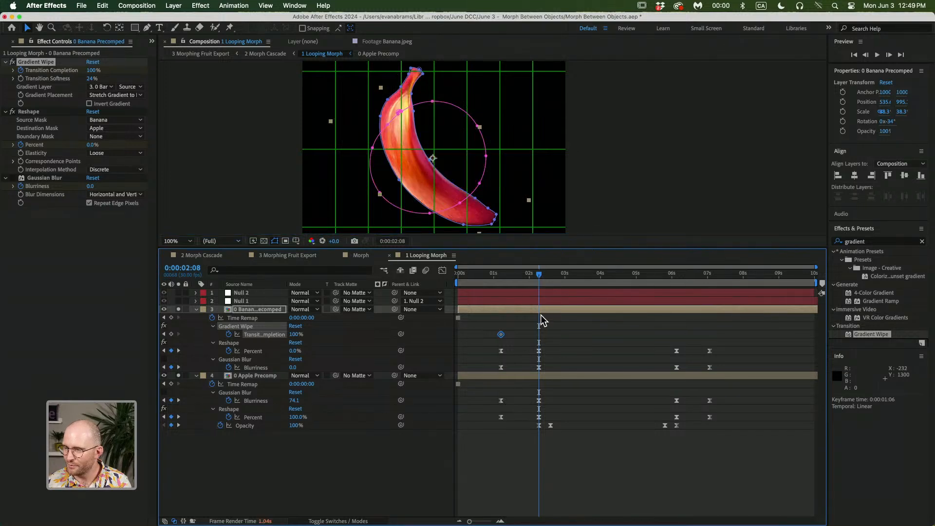
{"action": "left_click", "coordinate": [540, 309]}
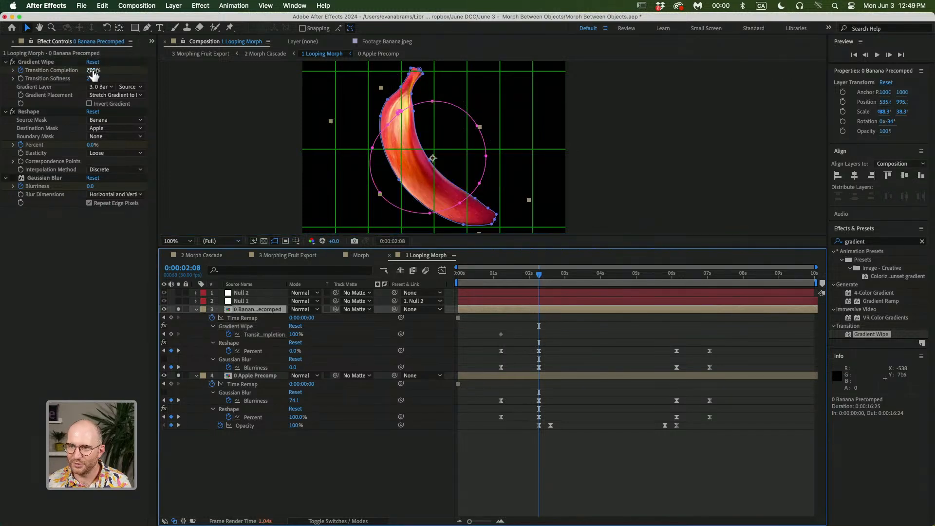
{"action": "left_click_drag", "start_coordinate": [93, 70], "coordinate": [67, 71]}
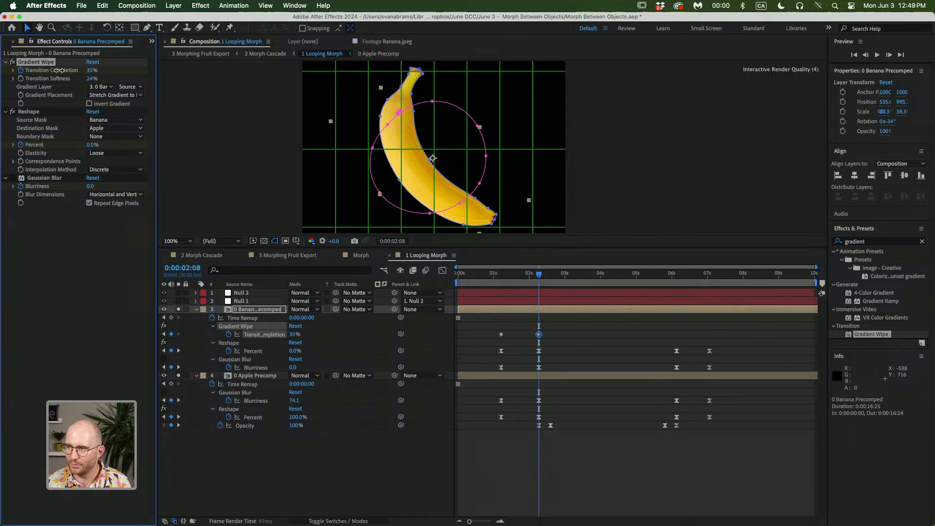
Preview the new wipe transition between 0:00:01:06 and 0:00:02:08
{"action": "left_click_drag", "start_coordinate": [538, 275], "coordinate": [501, 275]}
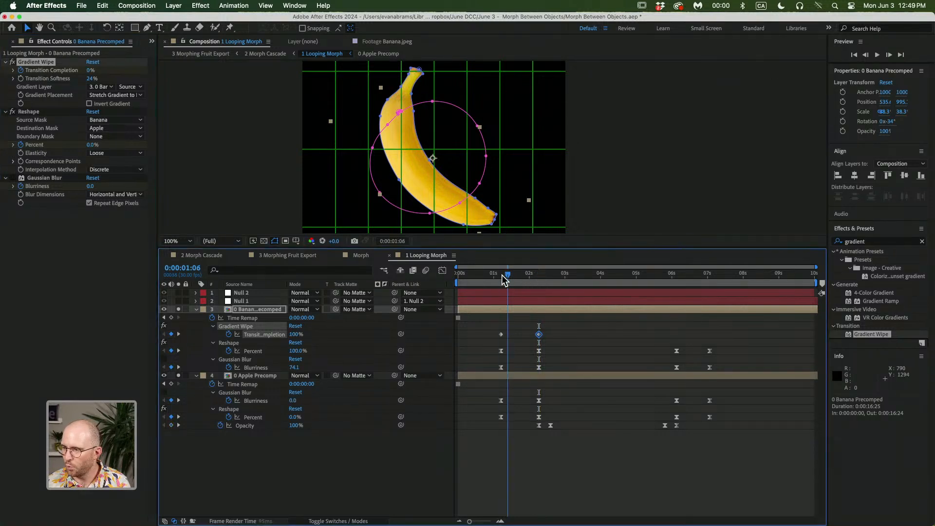
{"action": "key", "text": "space"}
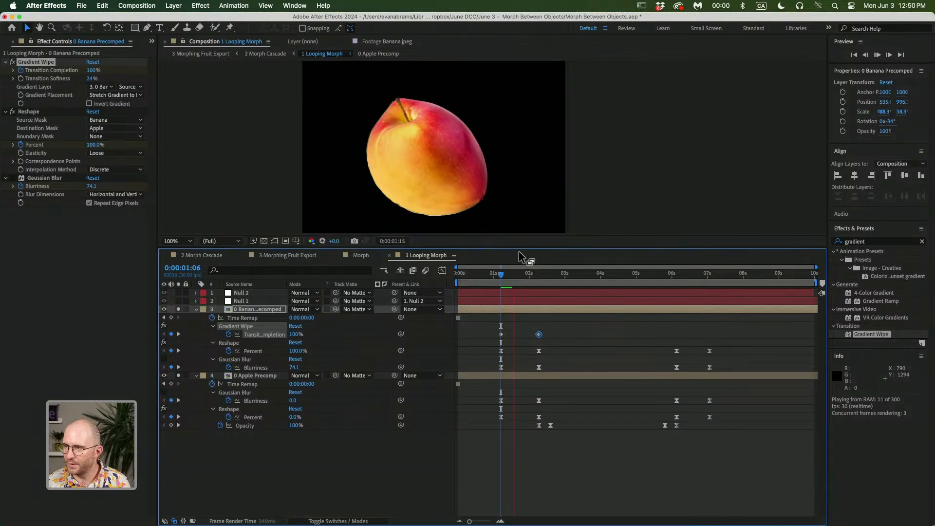
{"action": "key", "text": "space"}
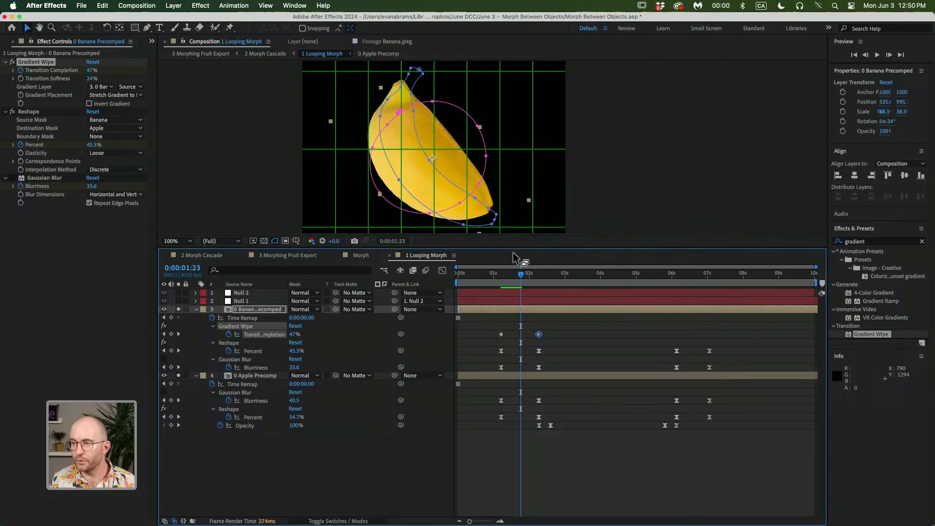
{"action": "mouse_move", "coordinate": [513, 281]}
{"action": "left_mouse_down"}
{"action": "mouse_move", "coordinate": [525, 286]}
{"action": "mouse_move", "coordinate": [516, 293]}
{"action": "left_mouse_up"}
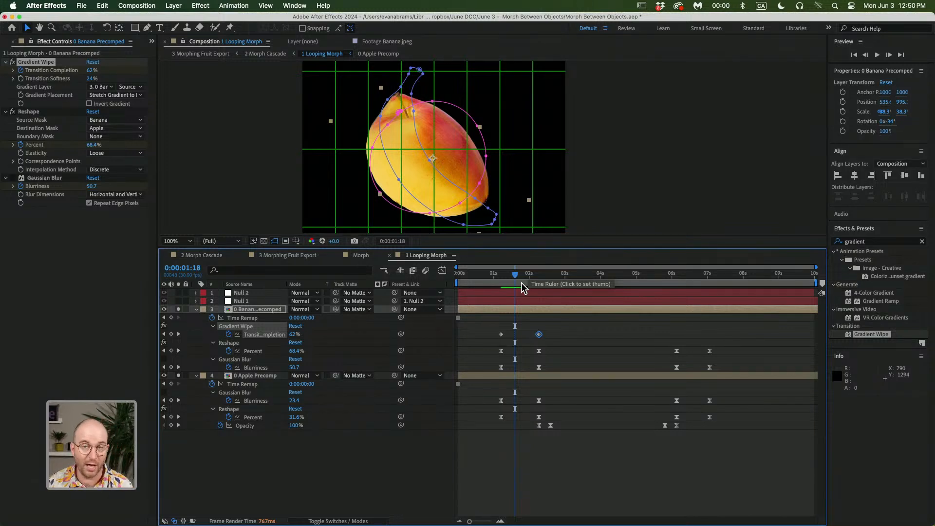
{"action": "left_click", "coordinate": [502, 280]}
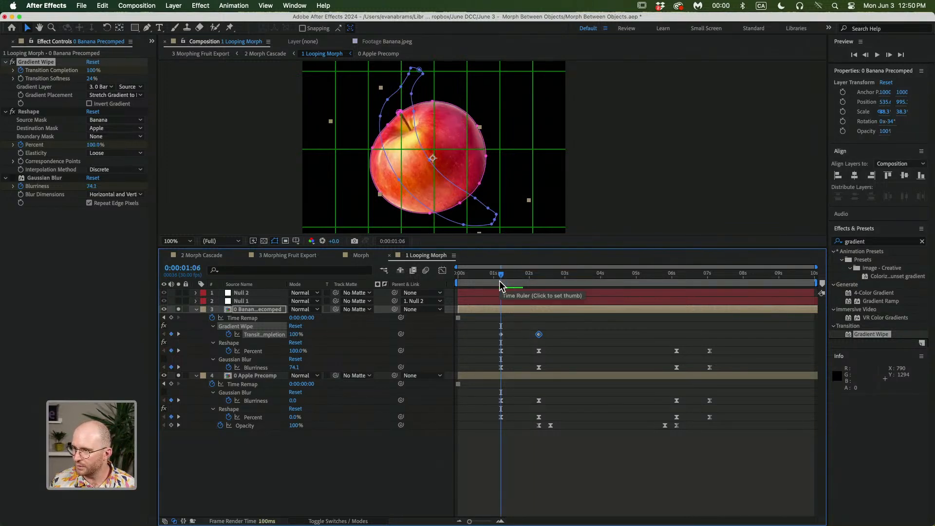
{"action": "key", "text": "space"}
{"action": "left_click_drag", "start_coordinate": [533, 279], "coordinate": [504, 283]}
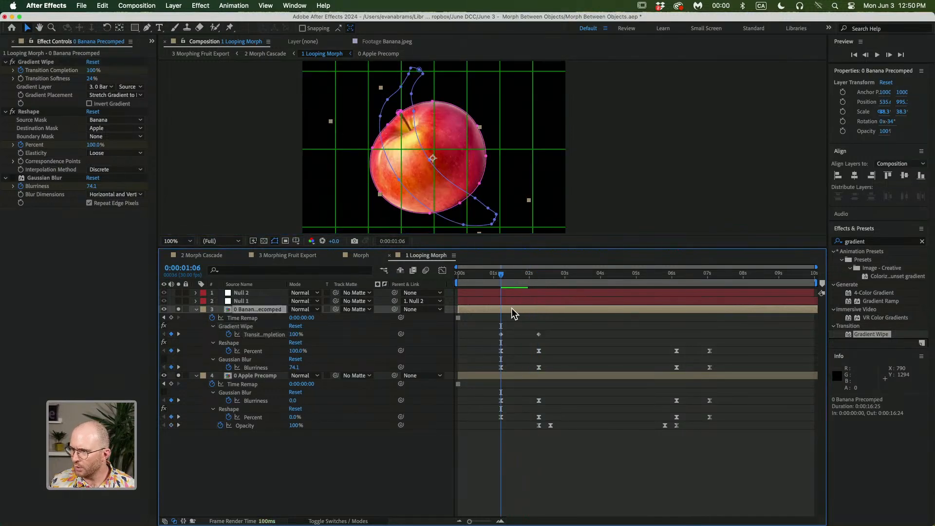
Apply Easy Ease to both Transition Completion keyframes of the Gradient Wipe
{"action": "left_click", "coordinate": [242, 360]}
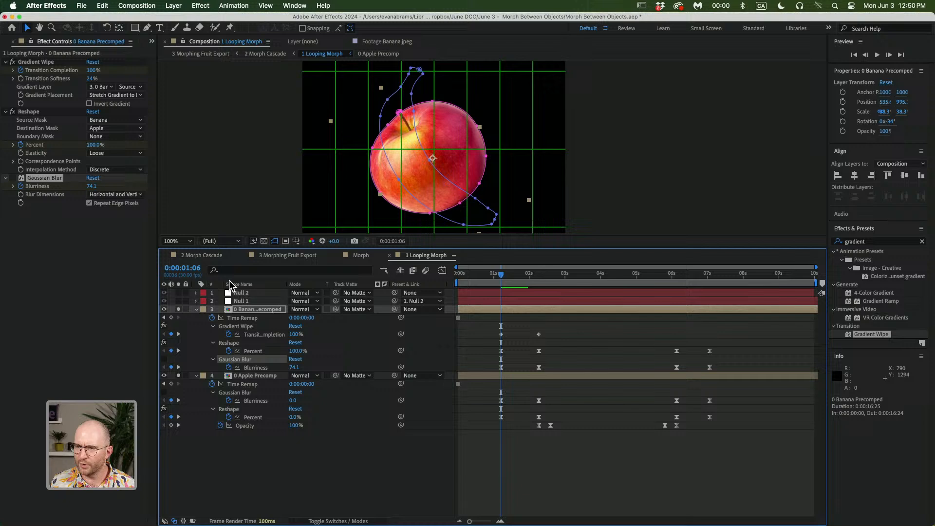
{"action": "left_click", "coordinate": [11, 180]}
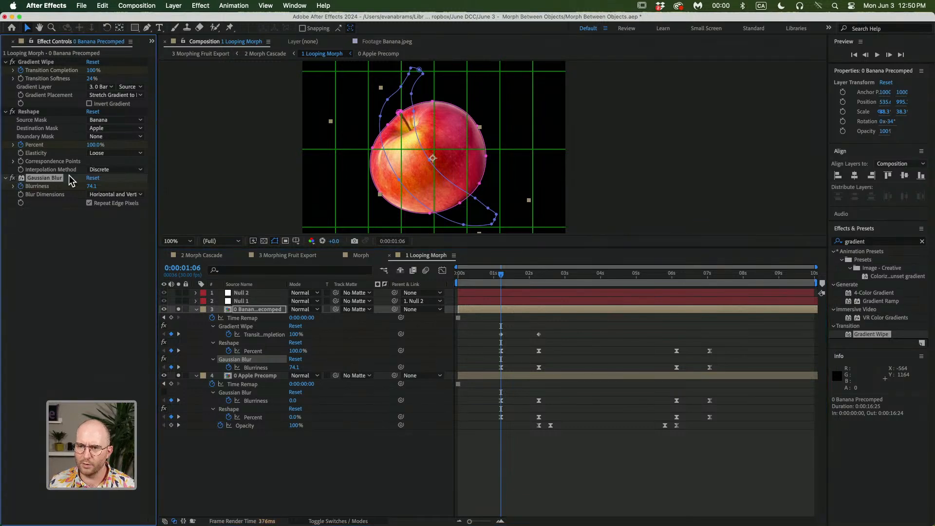
{"action": "left_click", "coordinate": [594, 465]}
{"action": "left_click_drag", "start_coordinate": [552, 320], "coordinate": [502, 339]}
{"action": "key", "text": "F9"}
Preview the eased transition and inspect the Gaussian Blur keyframes on both precomp layers
{"action": "key", "text": "space"}
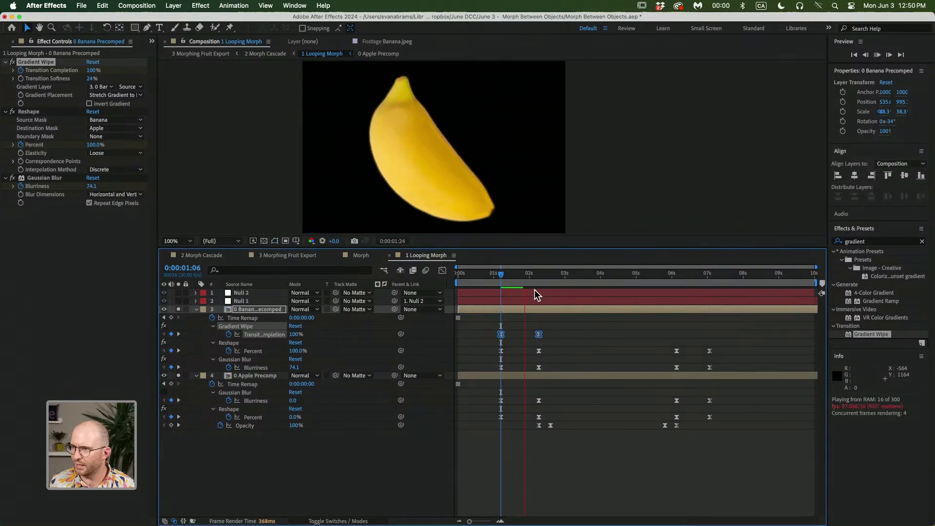
{"action": "mouse_move", "coordinate": [544, 288]}
{"action": "left_mouse_down"}
{"action": "mouse_move", "coordinate": [516, 279]}
{"action": "mouse_move", "coordinate": [540, 288]}
{"action": "left_mouse_up"}
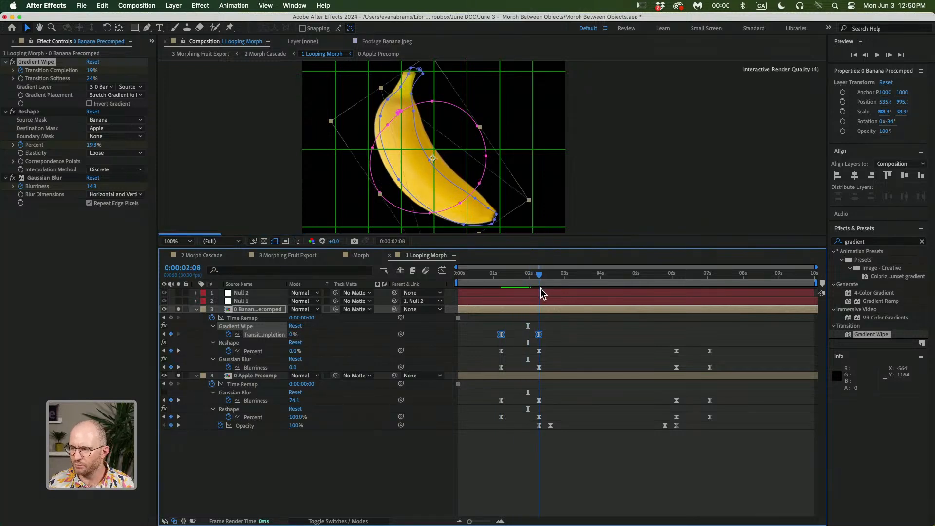
{"action": "left_click", "coordinate": [266, 370]}
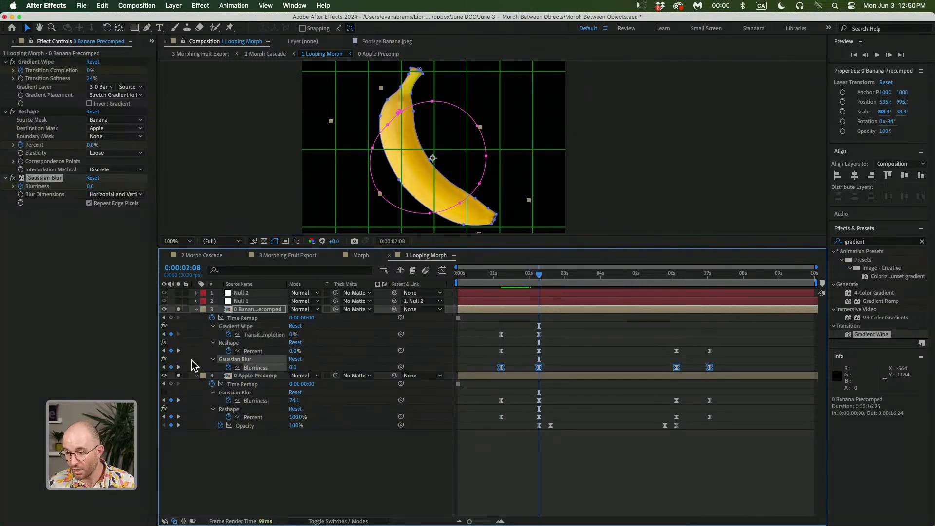
{"action": "left_click", "coordinate": [245, 374]}
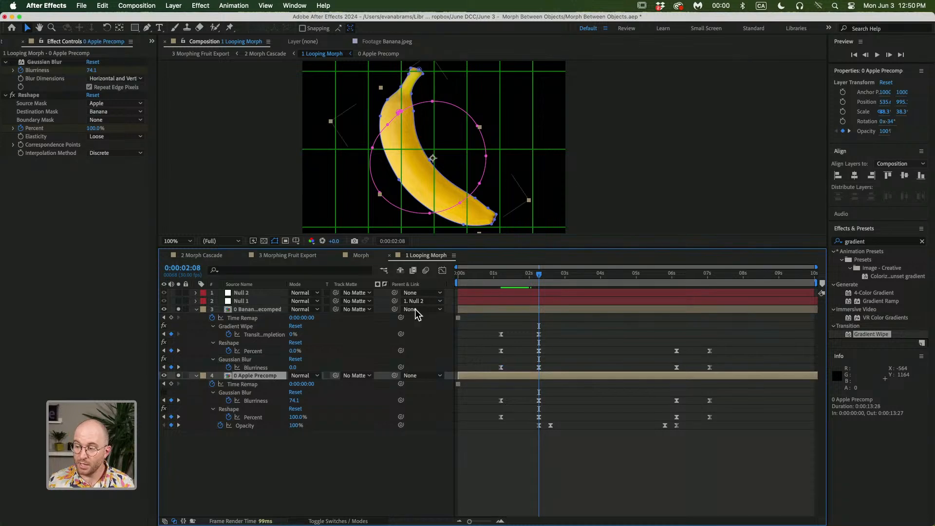
{"action": "left_click", "coordinate": [500, 274]}
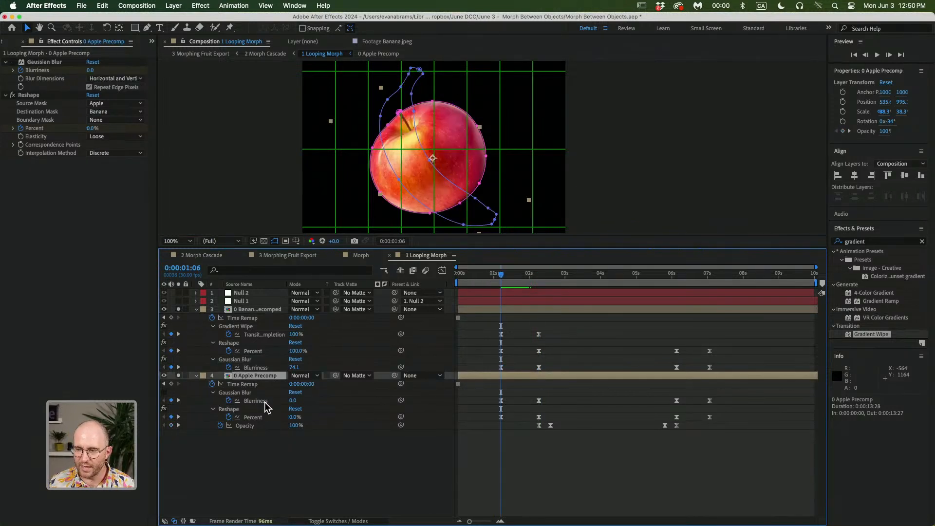
{"action": "left_click", "coordinate": [248, 393]}
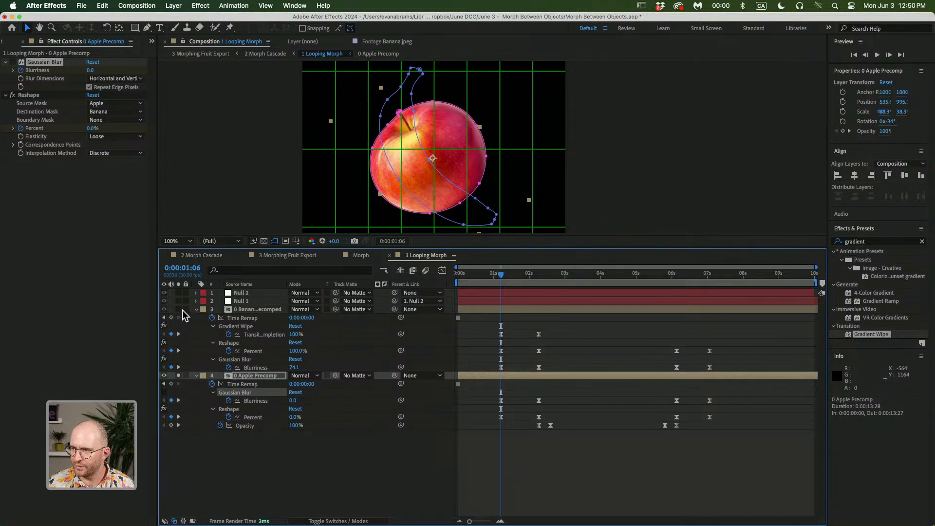
{"action": "left_click", "coordinate": [604, 480]}
{"action": "key", "text": "space"}
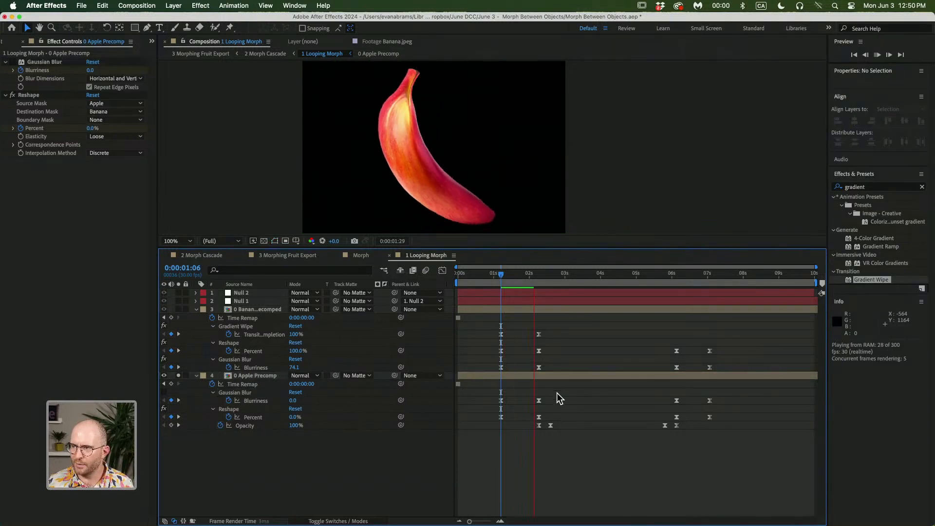
{"action": "left_click", "coordinate": [542, 284]}
{"action": "key", "text": "j"}
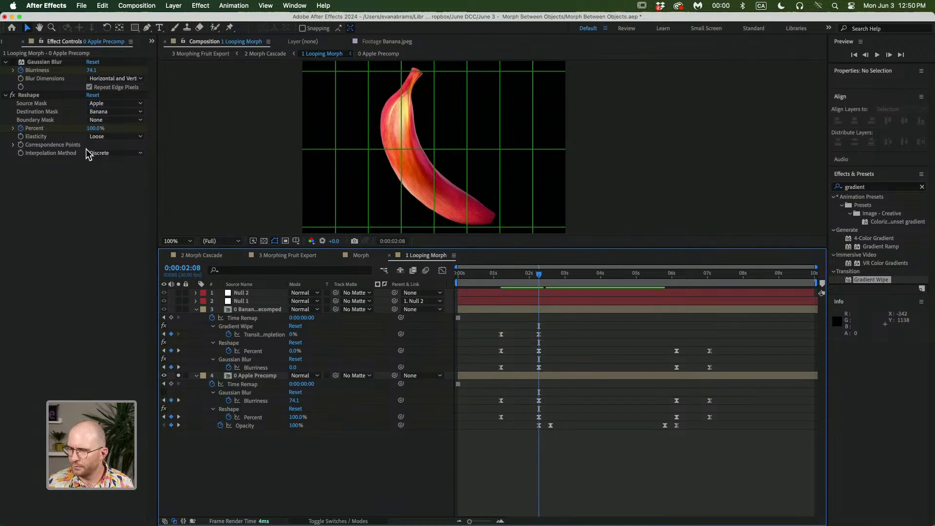
{"action": "left_click", "coordinate": [13, 63]}
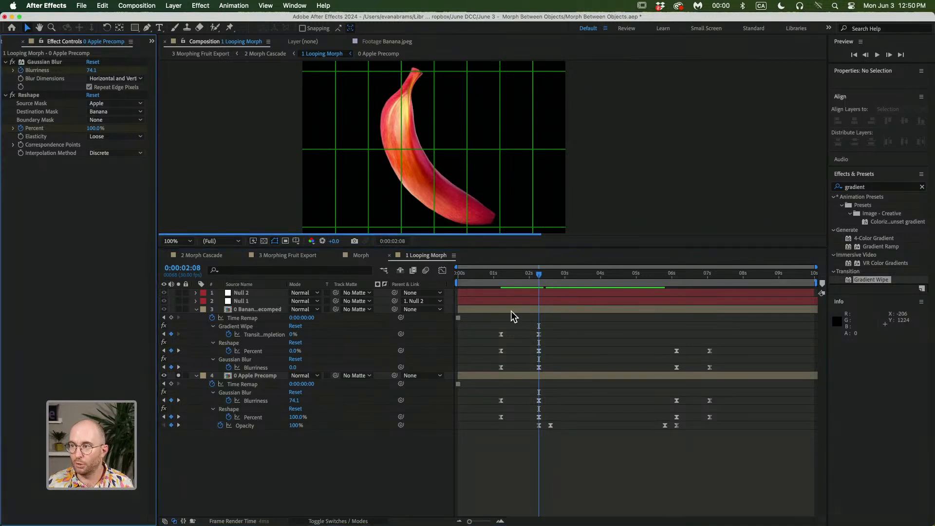
{"action": "left_click_drag", "start_coordinate": [526, 290], "coordinate": [502, 288]}
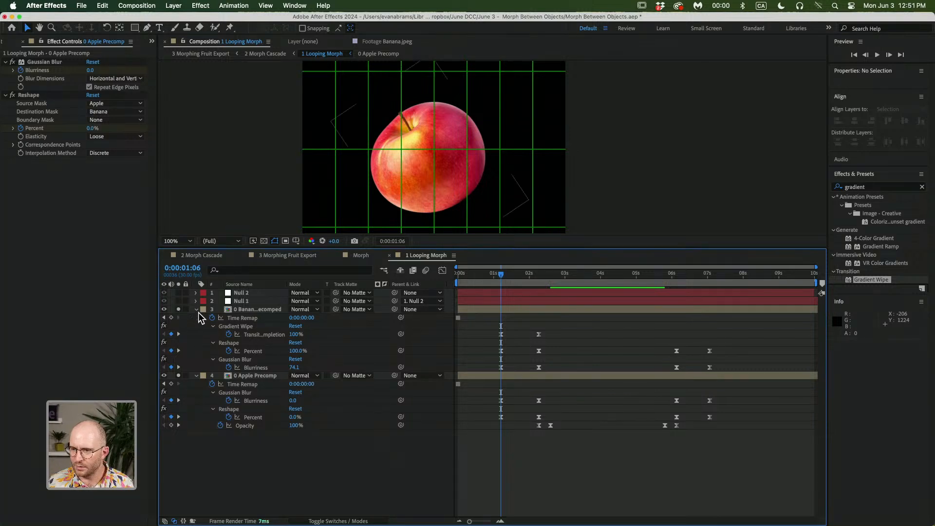
Select the Banana Precomped layer's Gradient Wipe and preview the morph again from 0:00:01:06
{"action": "left_click", "coordinate": [244, 308]}
{"action": "left_click", "coordinate": [31, 62]}
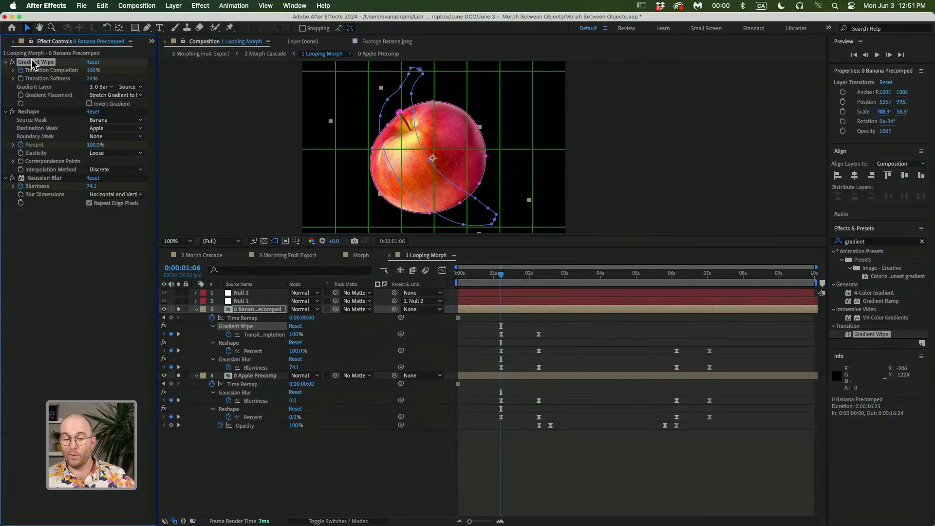
{"action": "key", "text": "space"}
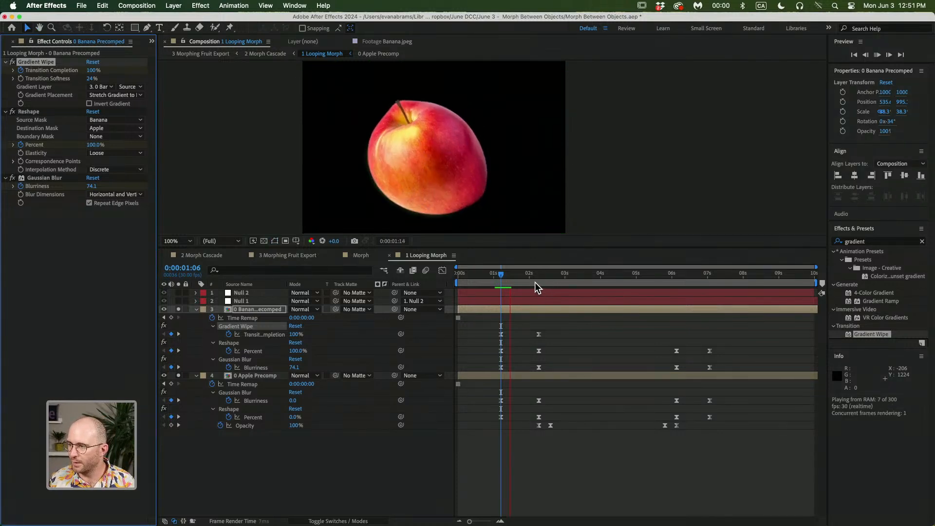
{"action": "key", "text": "space"}
{"action": "left_click_drag", "start_coordinate": [508, 279], "coordinate": [502, 276]}
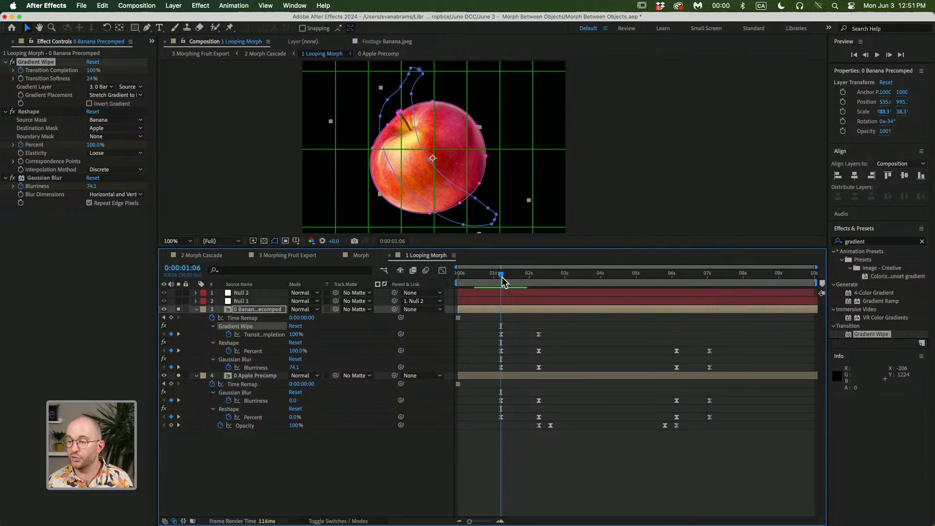
Collapse the Banana Precomped layer and review the morph across the timeline at 50% viewer zoom
{"action": "left_click", "coordinate": [195, 309]}
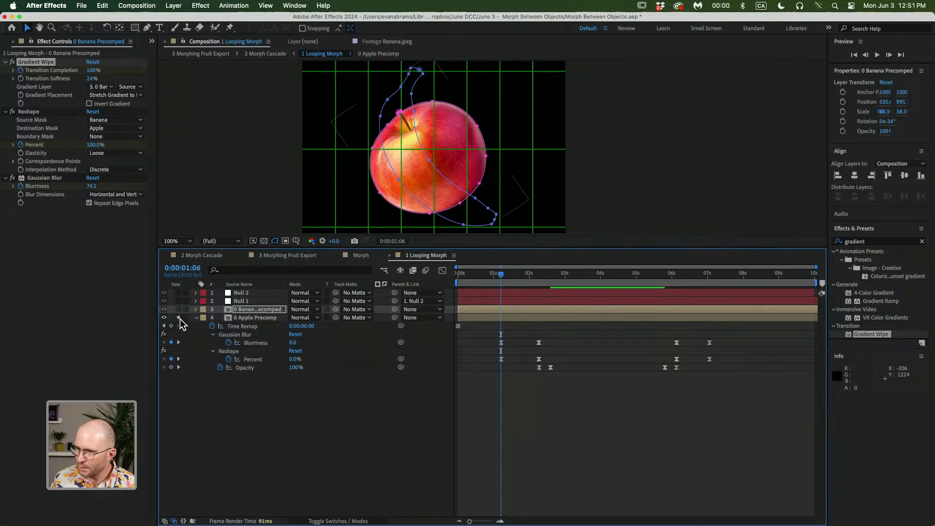
{"action": "left_click", "coordinate": [239, 301]}
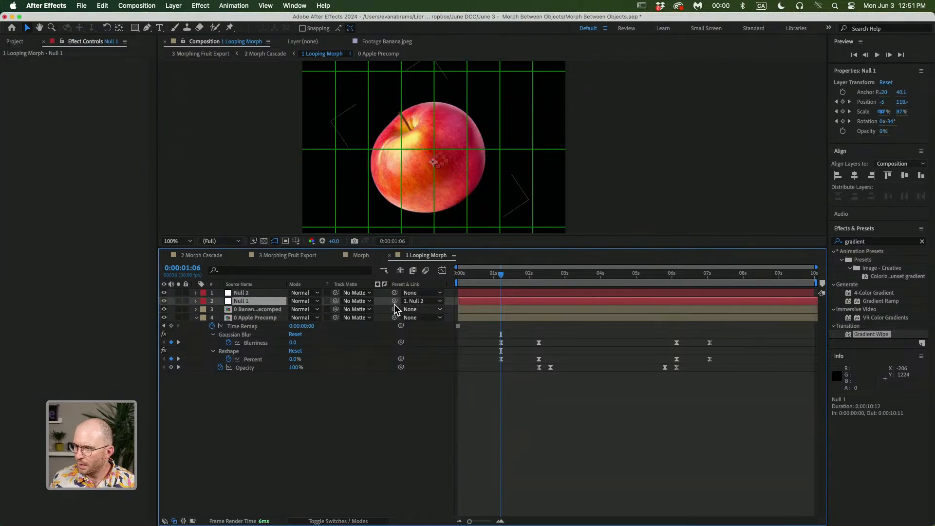
{"action": "left_click", "coordinate": [252, 311]}
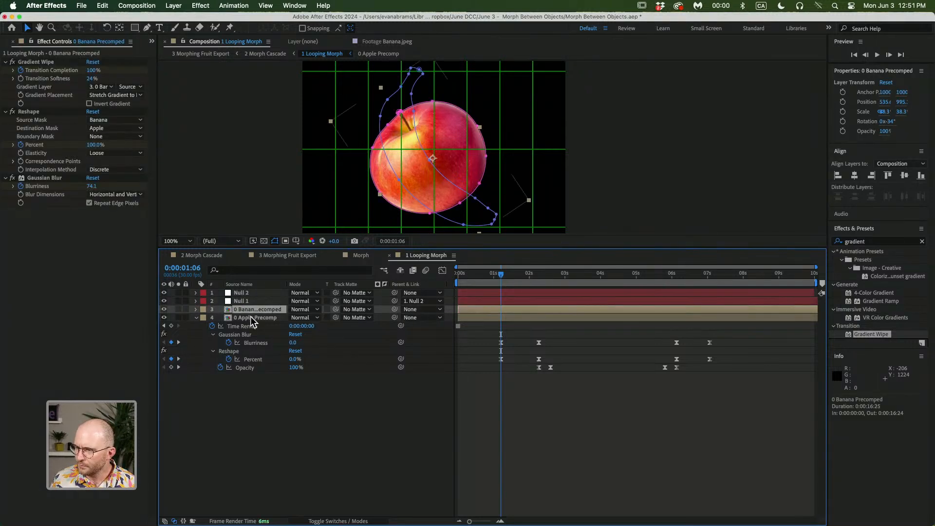
{"action": "left_click", "coordinate": [251, 317], "text": "shift"}
{"action": "scroll", "coordinate": [445, 151], "scroll_direction": "down", "scroll_amount": 2}
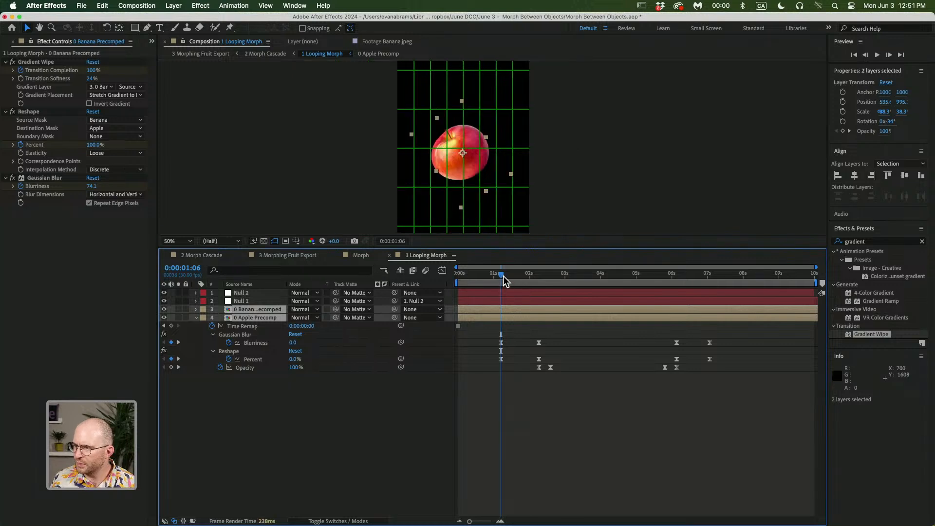
{"action": "left_click_drag", "start_coordinate": [504, 277], "coordinate": [539, 277]}
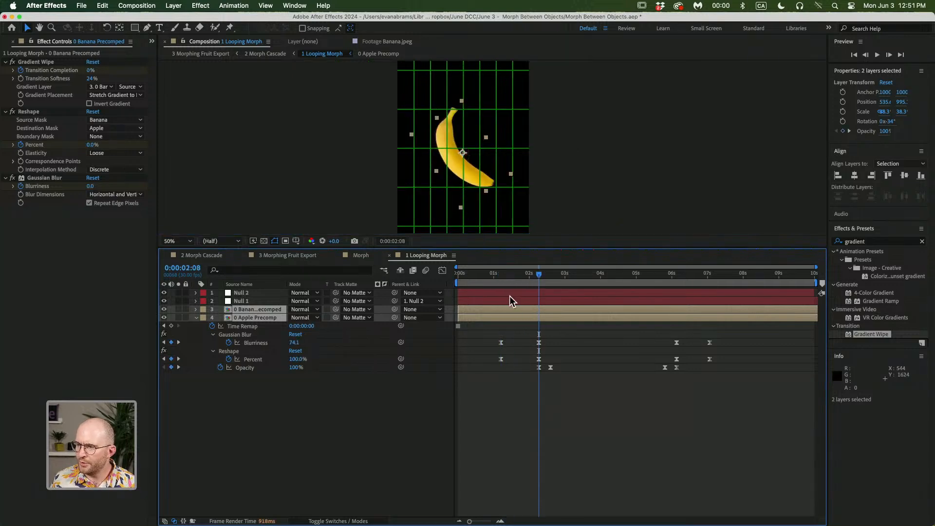
{"action": "left_click_drag", "start_coordinate": [542, 272], "coordinate": [468, 296]}
{"action": "left_click", "coordinate": [469, 300]}
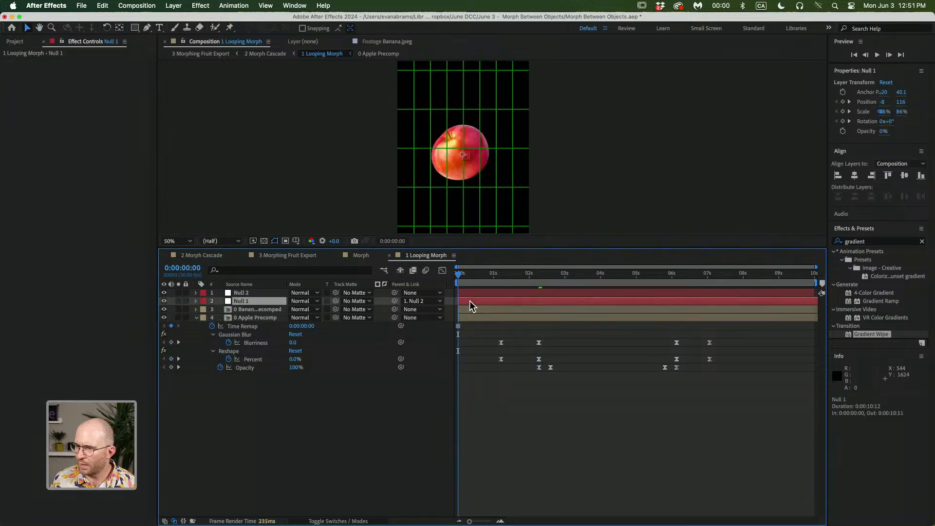
{"action": "left_click", "coordinate": [355, 398]}
{"action": "right_click", "coordinate": [271, 394]}
{"action": "mouse_move", "coordinate": [369, 397]}
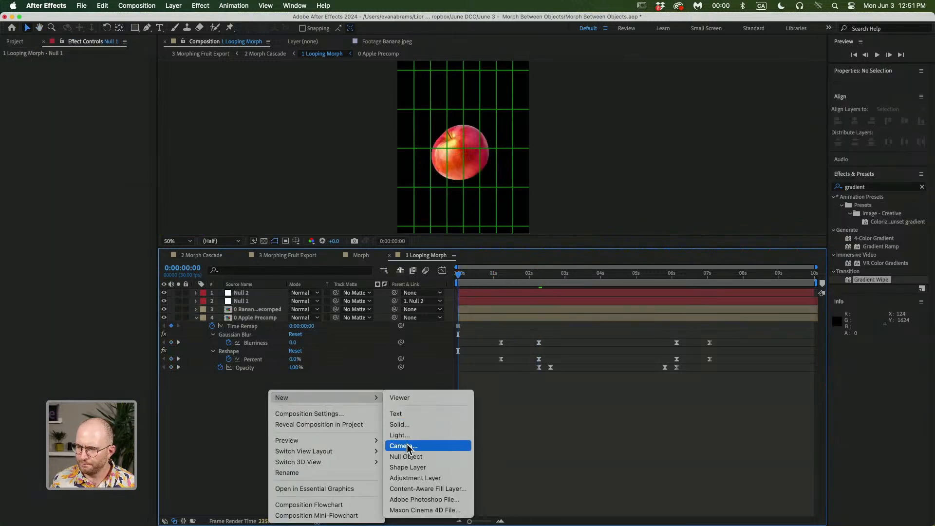
{"action": "left_click", "coordinate": [545, 394]}
Parent both the Banana Precomped and Apple Precomp layers to Null 1
{"action": "left_click", "coordinate": [493, 311]}
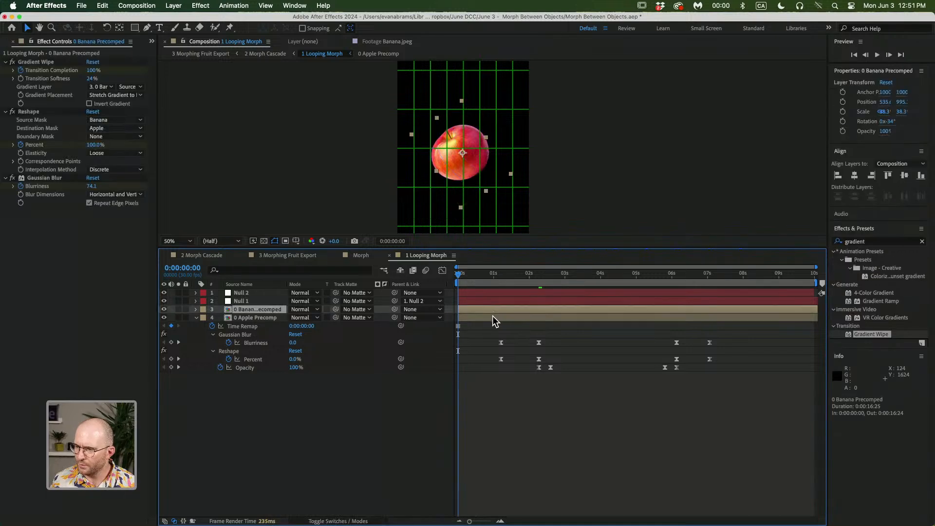
{"action": "left_click", "coordinate": [492, 316], "text": "shift"}
{"action": "left_click_drag", "start_coordinate": [395, 309], "coordinate": [385, 302]}
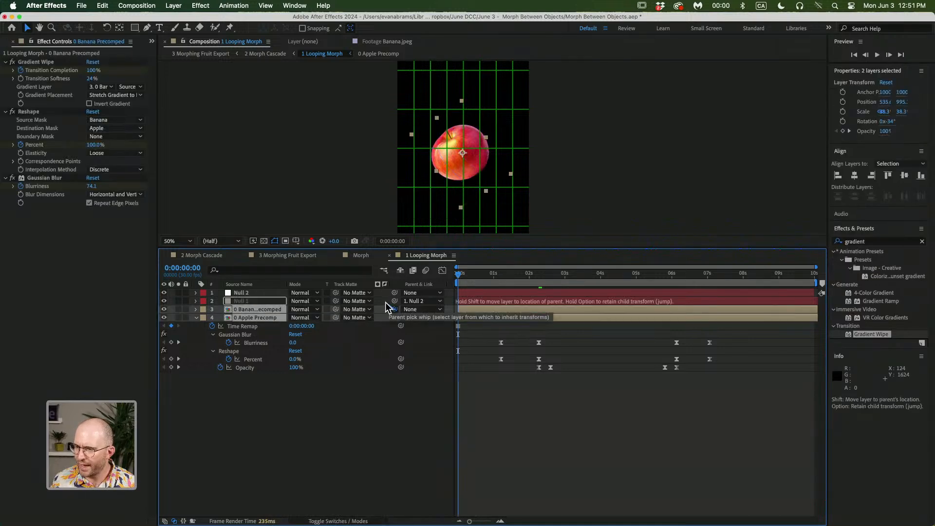
Reveal Null 1's animated properties and preview the morph from 0:00:01:06
{"action": "left_click", "coordinate": [255, 301]}
{"action": "key", "text": "u"}
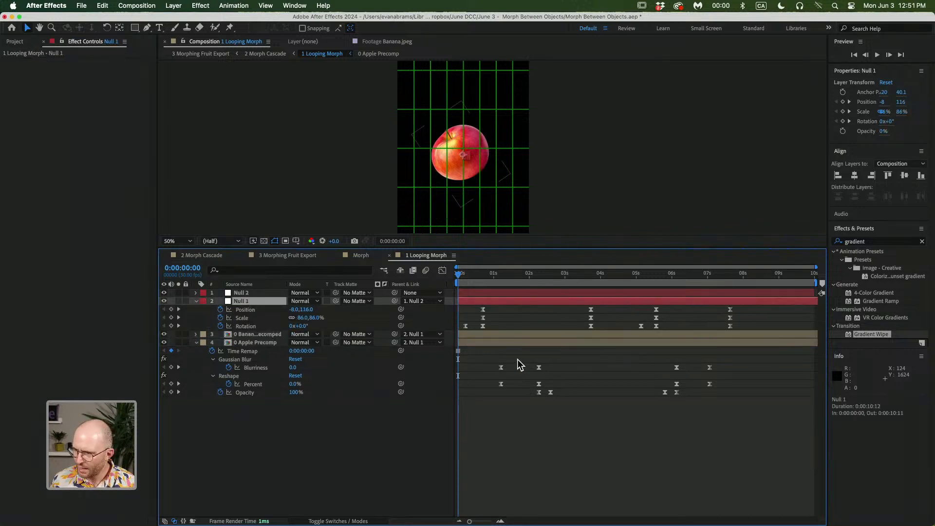
{"action": "left_click", "coordinate": [488, 316]}
{"action": "key", "text": "space"}
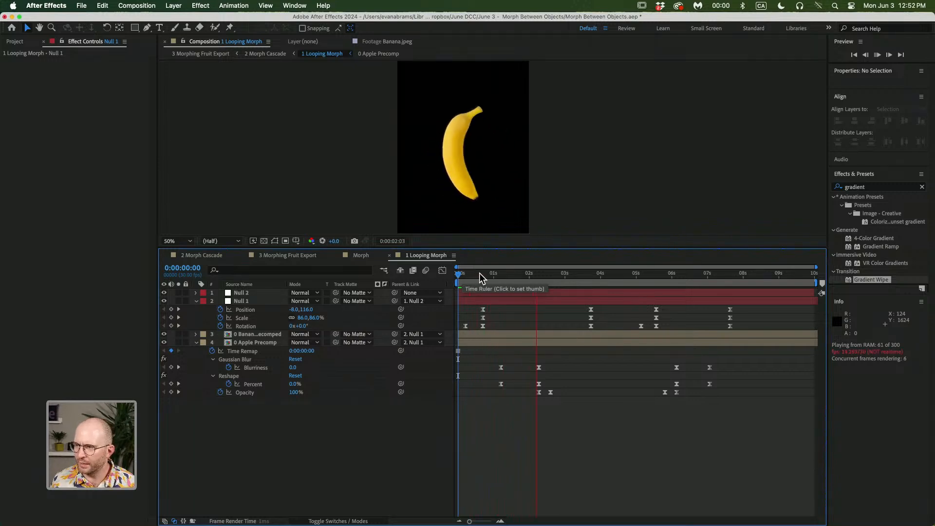
{"action": "key", "text": "space"}
{"action": "mouse_move", "coordinate": [493, 278]}
{"action": "left_mouse_down"}
{"action": "mouse_move", "coordinate": [521, 282]}
{"action": "mouse_move", "coordinate": [500, 292]}
{"action": "left_mouse_up"}
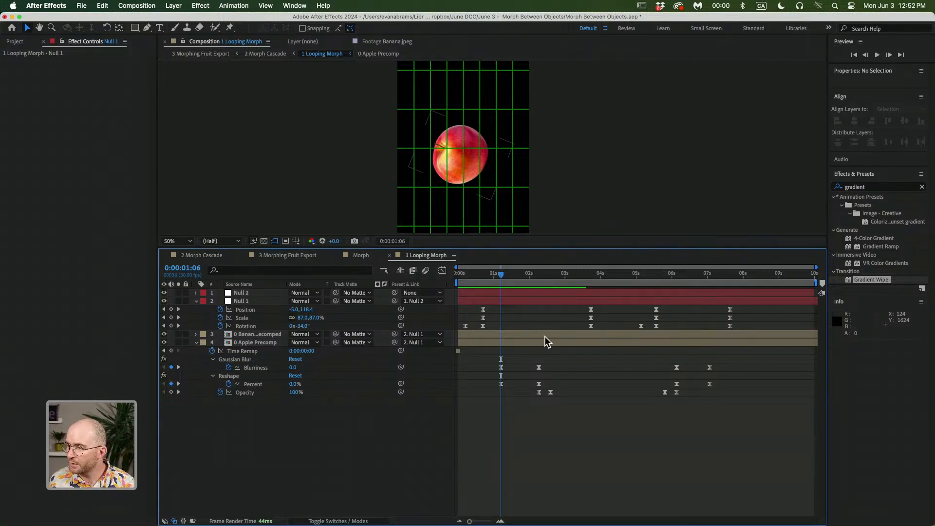
Inspect the Apple Precomp layer's Reshape Percent keyframes and their speed curve in the Graph Editor
{"action": "left_click", "coordinate": [528, 343]}
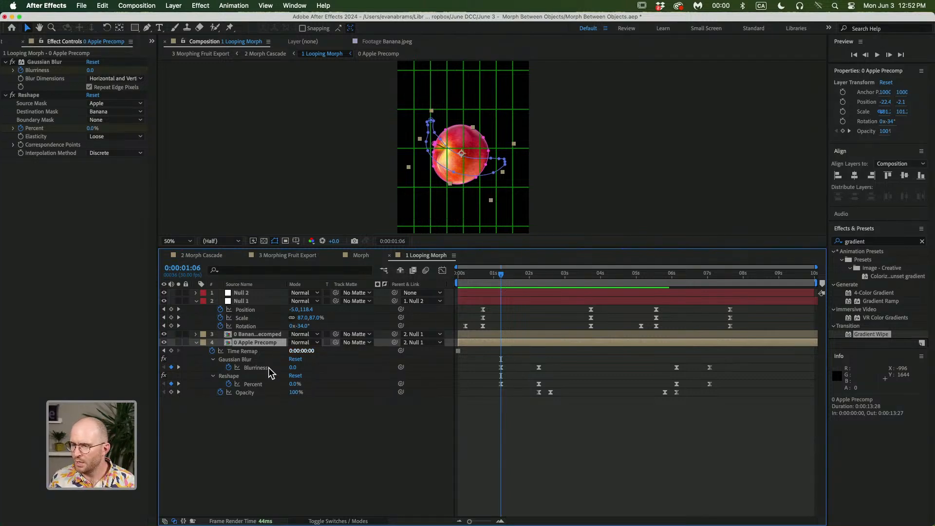
{"action": "left_click", "coordinate": [255, 384]}
{"action": "right_click", "coordinate": [501, 385]}
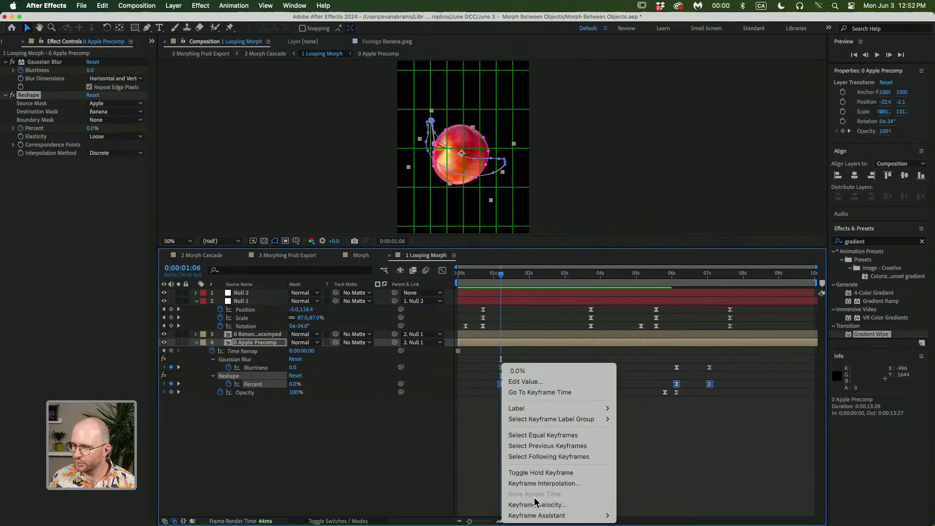
{"action": "mouse_move", "coordinate": [561, 515]}
{"action": "left_click", "coordinate": [662, 466]}
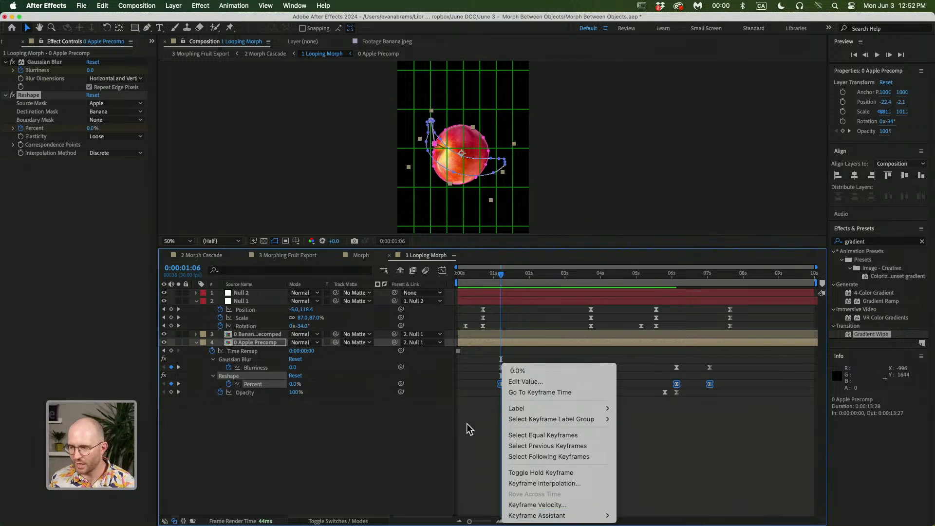
{"action": "left_click", "coordinate": [441, 272]}
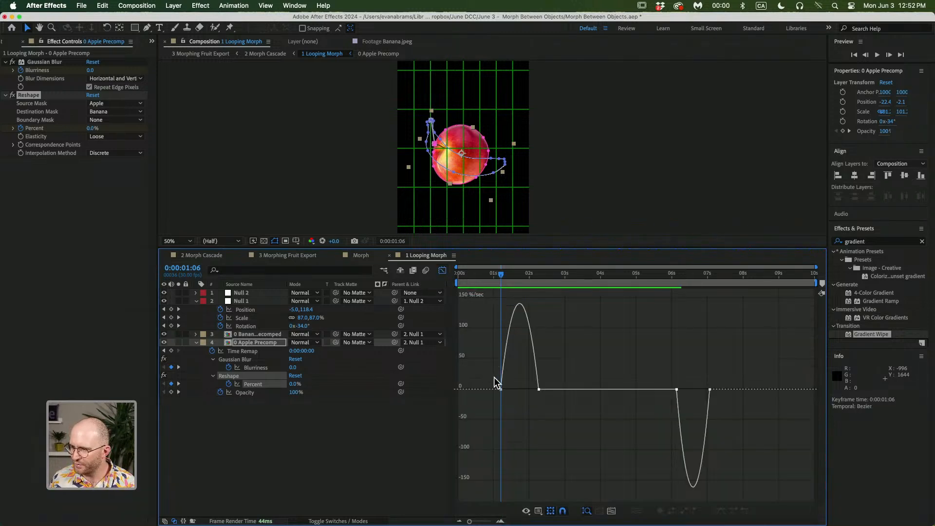
{"action": "left_click", "coordinate": [255, 385]}
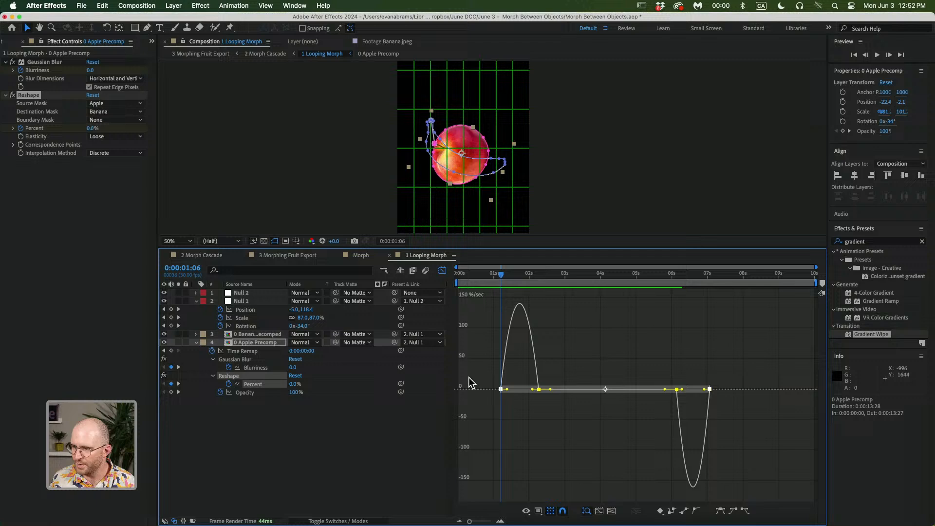
{"action": "left_click", "coordinate": [583, 340]}
{"action": "key", "text": "shift+F3"}
{"action": "left_click", "coordinate": [524, 416]}
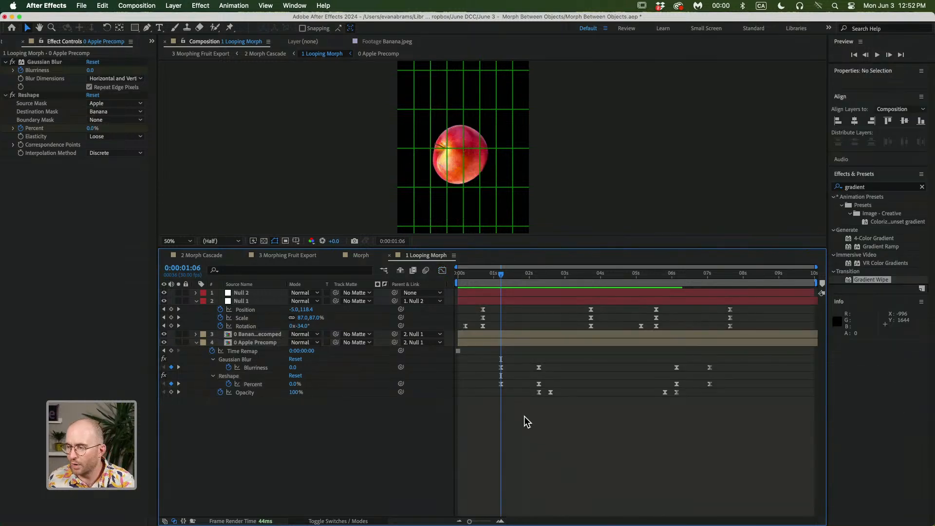
Preview the apple-to-banana morph by playing and scrubbing through the first seconds
{"action": "key", "text": "space"}
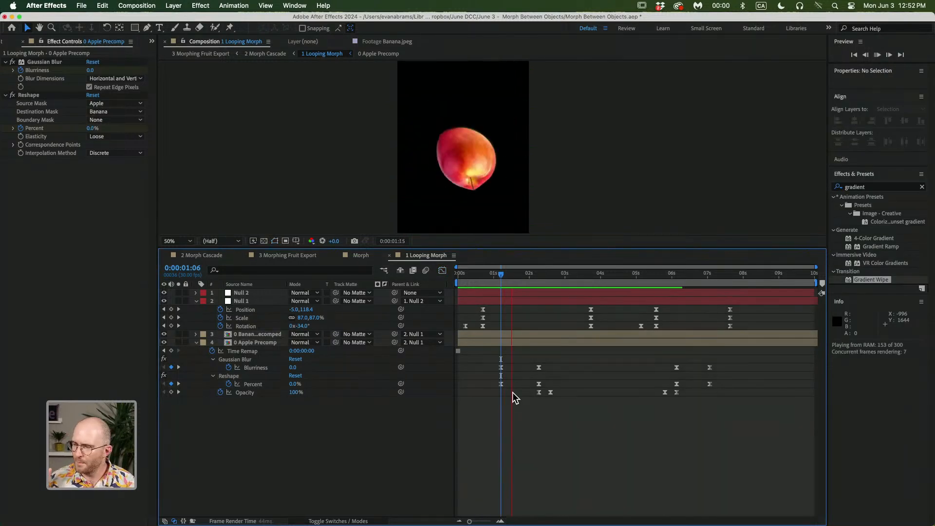
{"action": "key", "text": "space"}
{"action": "left_click_drag", "start_coordinate": [498, 274], "coordinate": [538, 280]}
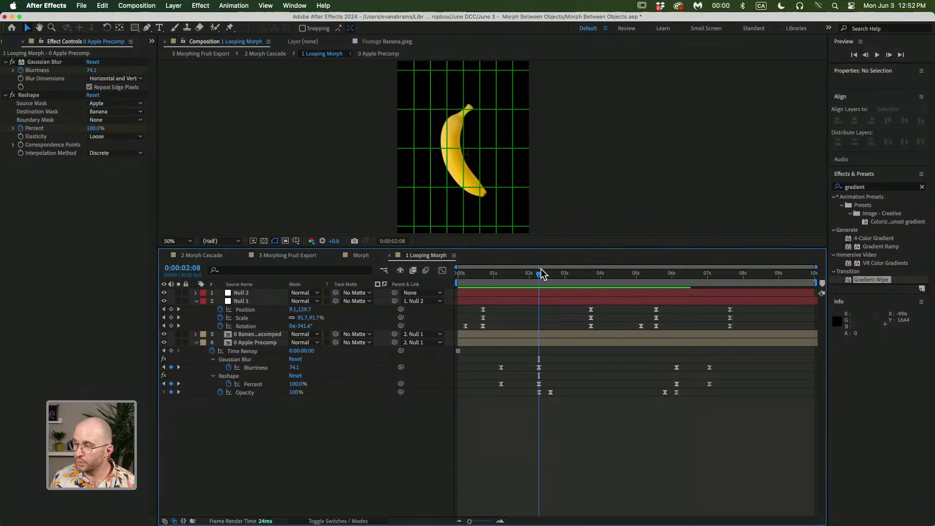
{"action": "left_click_drag", "start_coordinate": [507, 272], "coordinate": [540, 272]}
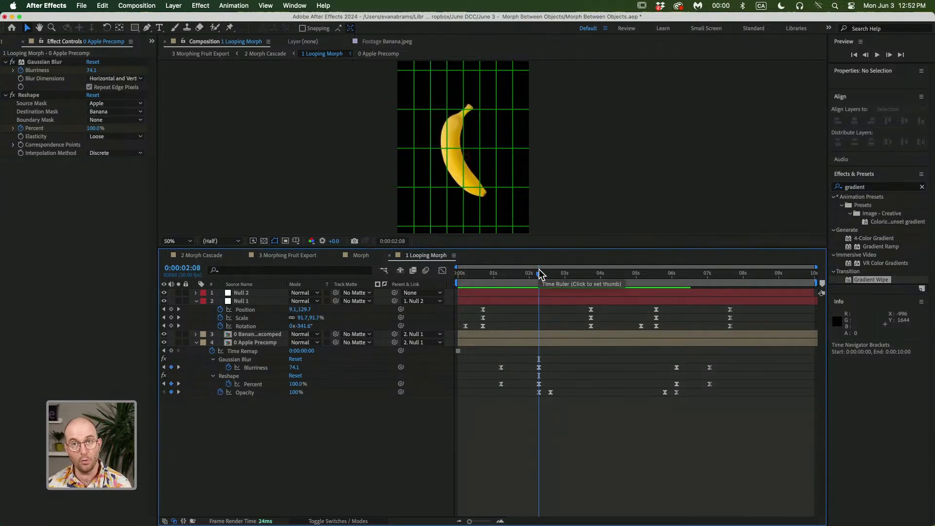
{"action": "left_click_drag", "start_coordinate": [529, 273], "coordinate": [470, 269]}
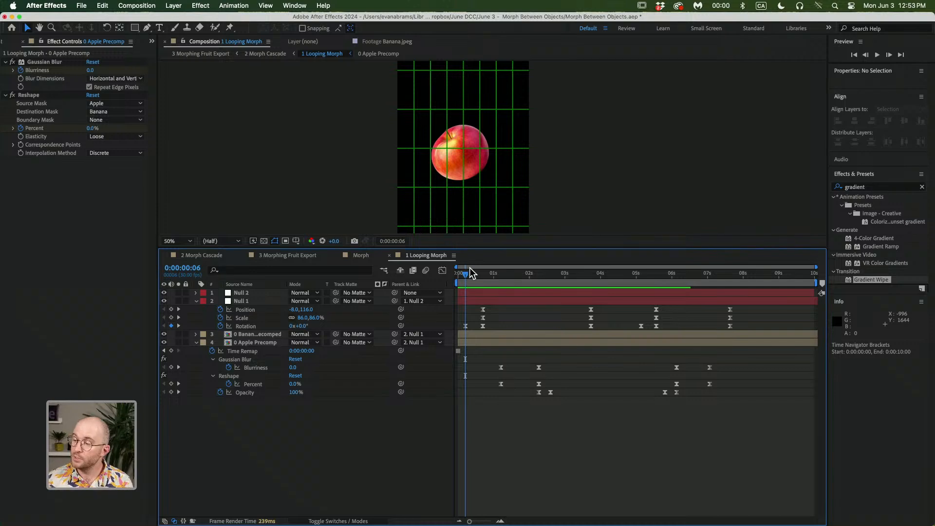
{"action": "key", "text": "space"}
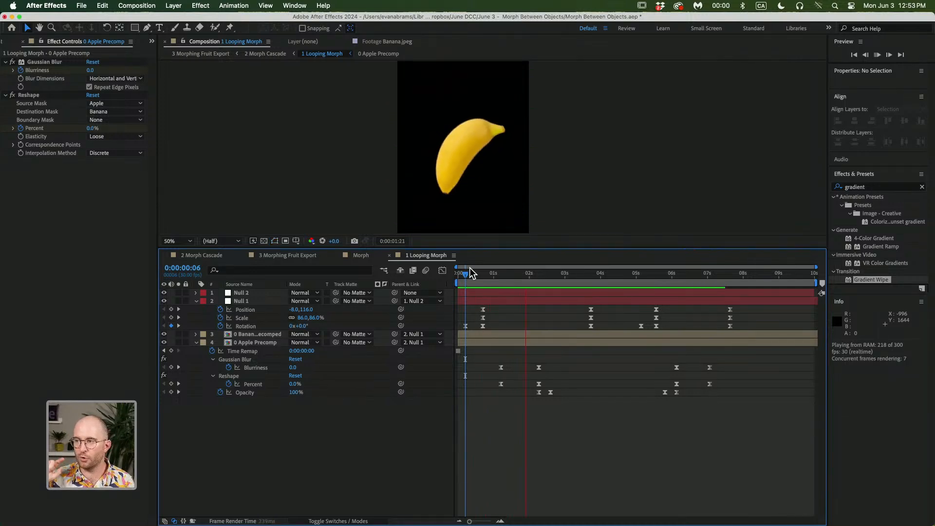
{"action": "key", "text": "space"}
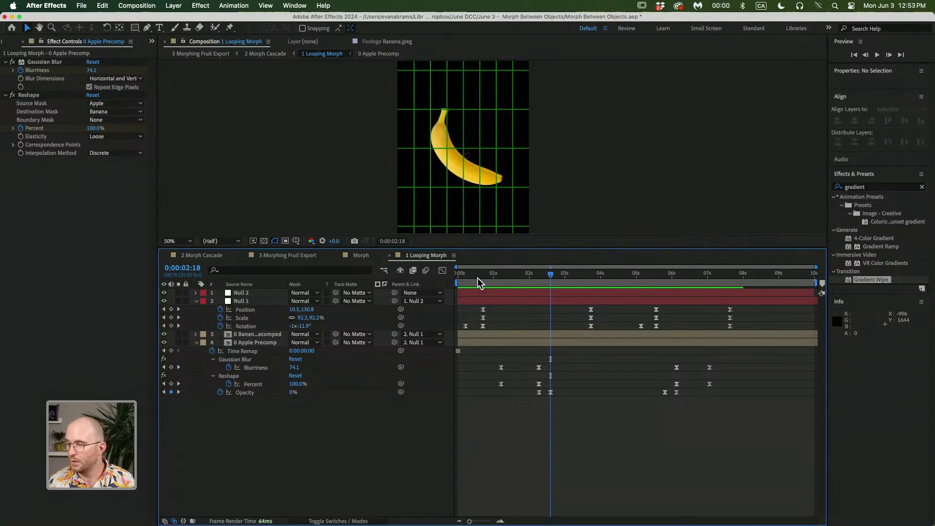
{"action": "left_click_drag", "start_coordinate": [477, 277], "coordinate": [593, 281]}
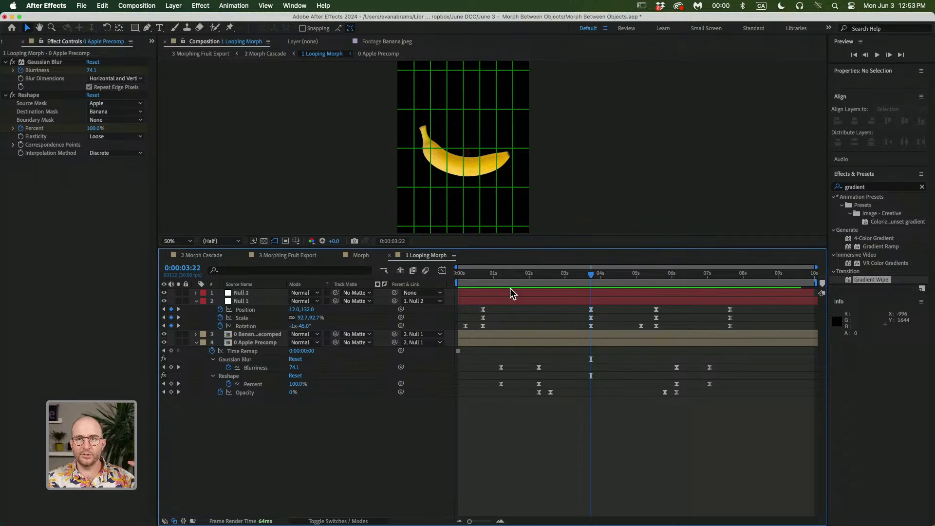
Enable motion blur on both the Banana Precomped and Apple Precomp layers
{"action": "mouse_move", "coordinate": [509, 282]}
{"action": "left_mouse_down"}
{"action": "mouse_move", "coordinate": [529, 280]}
{"action": "mouse_move", "coordinate": [518, 287]}
{"action": "left_mouse_up"}
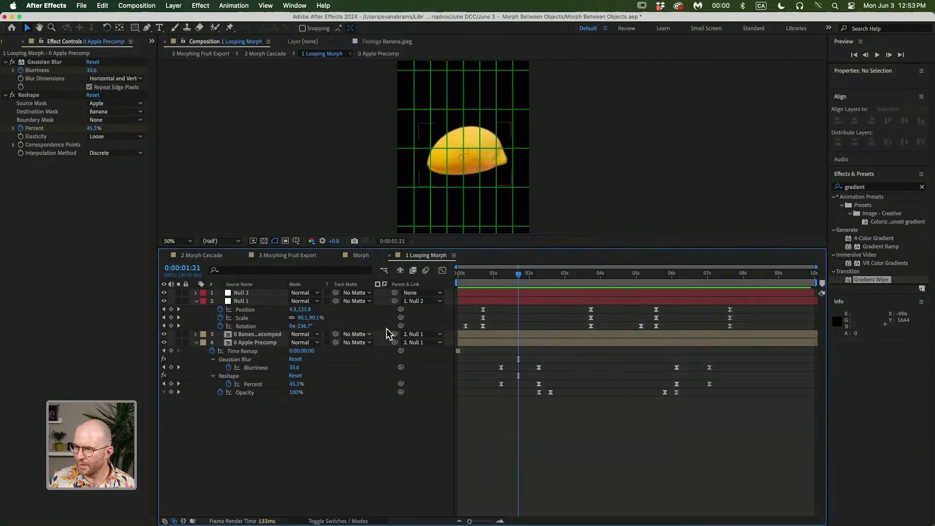
{"action": "left_click", "coordinate": [276, 334]}
{"action": "left_click", "coordinate": [275, 340], "text": "shift"}
{"action": "left_click", "coordinate": [339, 521]}
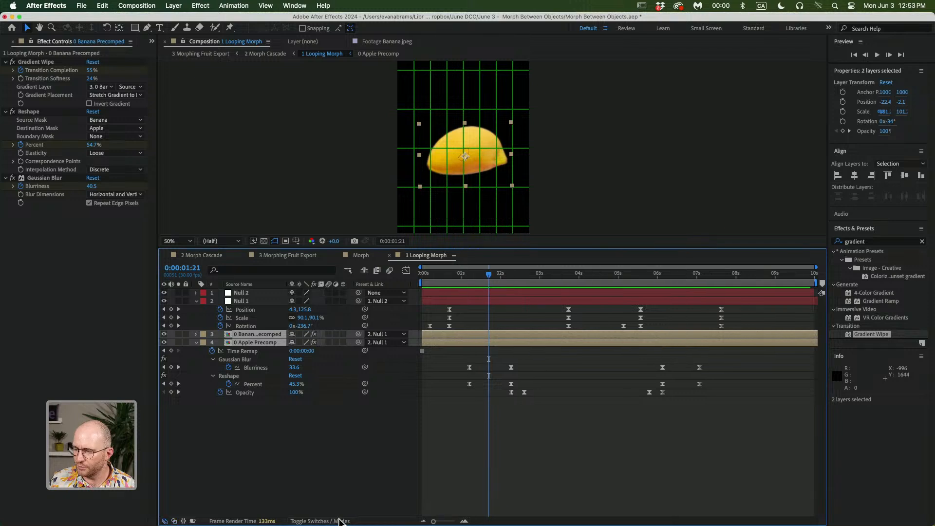
{"action": "left_click", "coordinate": [329, 334]}
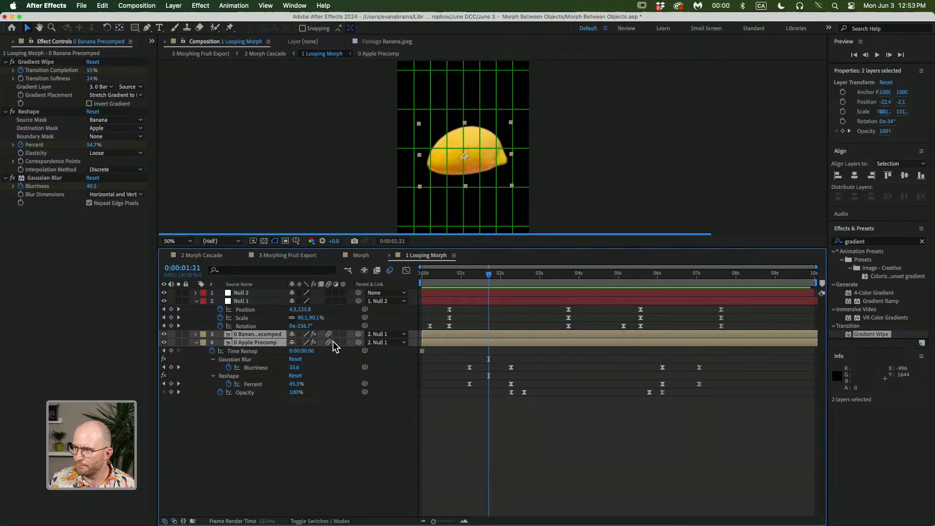
{"action": "left_click", "coordinate": [557, 427]}
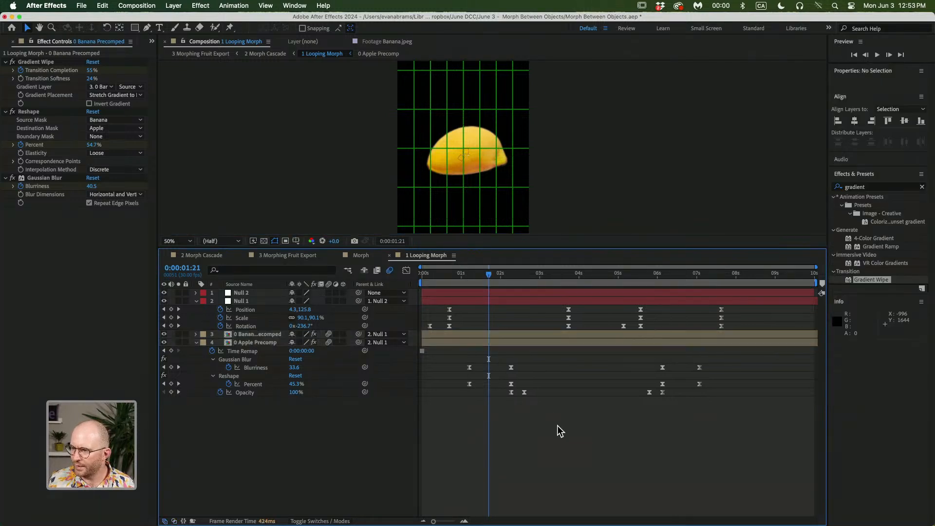
Preview the morph with motion blur from 0:00:01:08
{"action": "key", "text": "space"}
{"action": "key", "text": "space"}
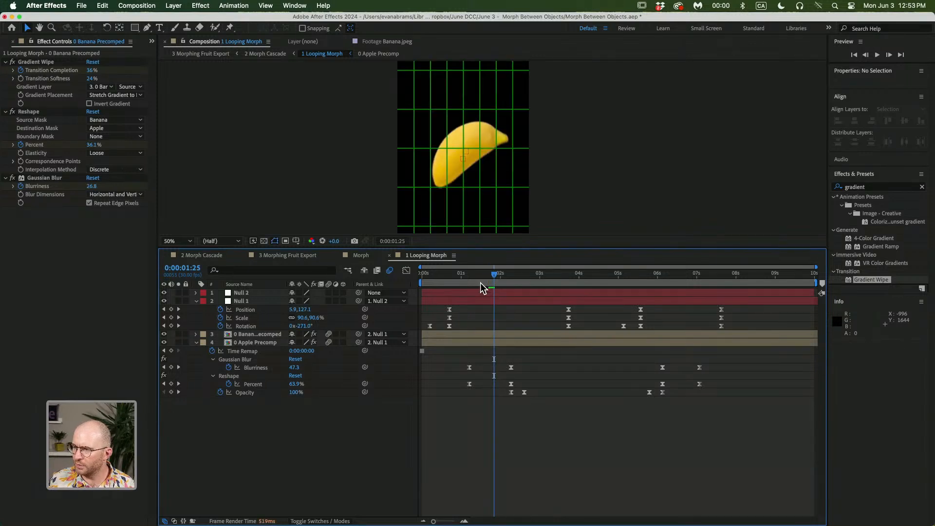
{"action": "left_click", "coordinate": [471, 283]}
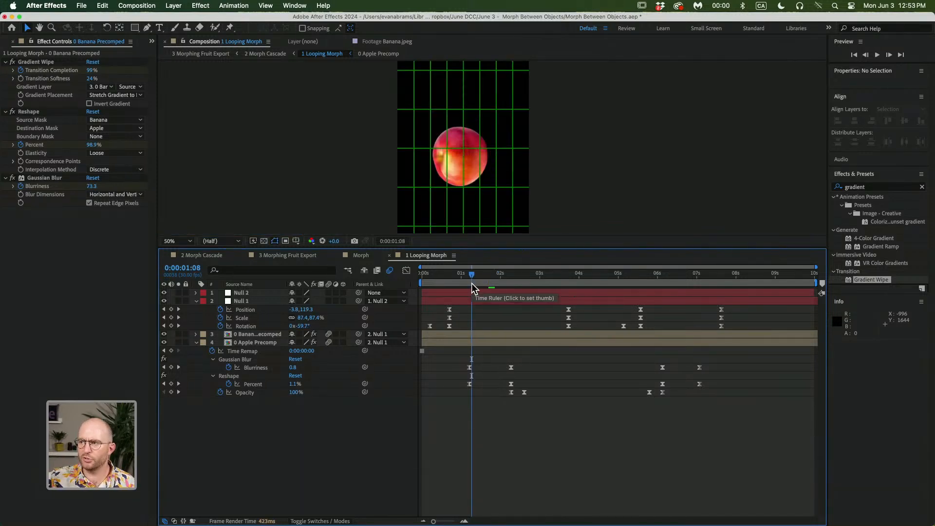
{"action": "key", "text": "space"}
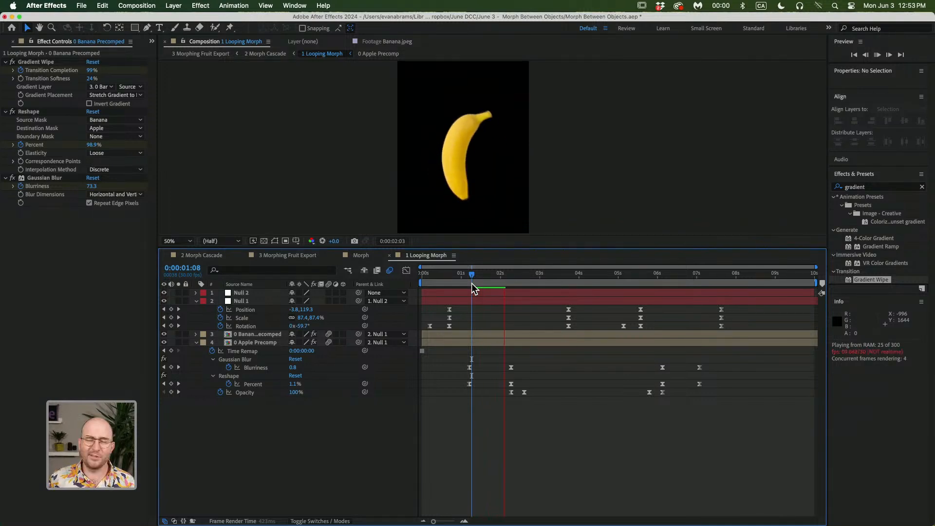
{"action": "key", "text": "space"}
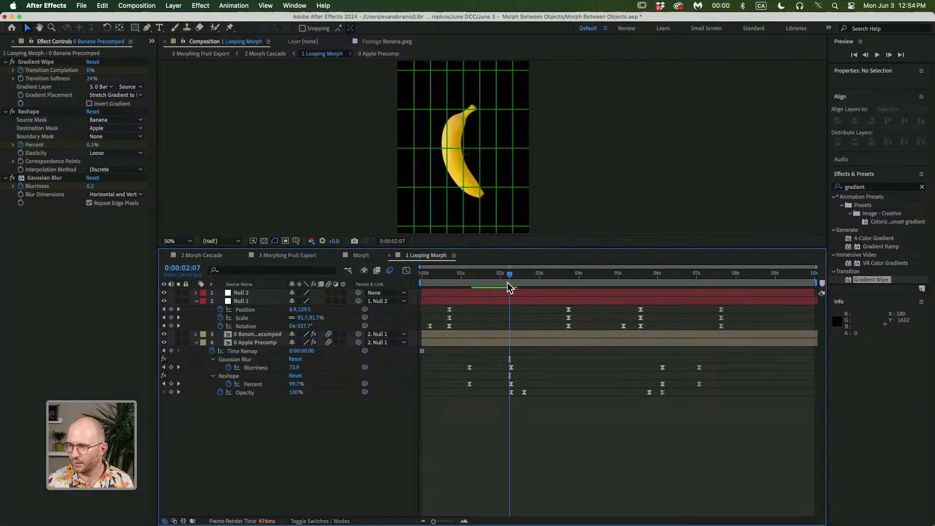
{"action": "left_click_drag", "start_coordinate": [508, 282], "coordinate": [553, 273]}
Switch to the 2 Morph Cascade composition, scrub it, open the nested 1 Looping Morph and return
{"action": "key", "text": "Tab"}
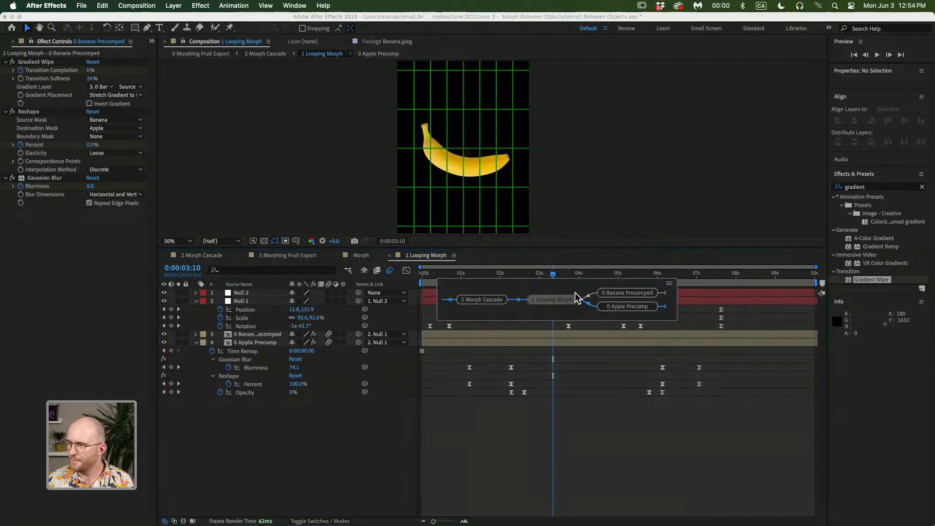
{"action": "left_click", "coordinate": [497, 303]}
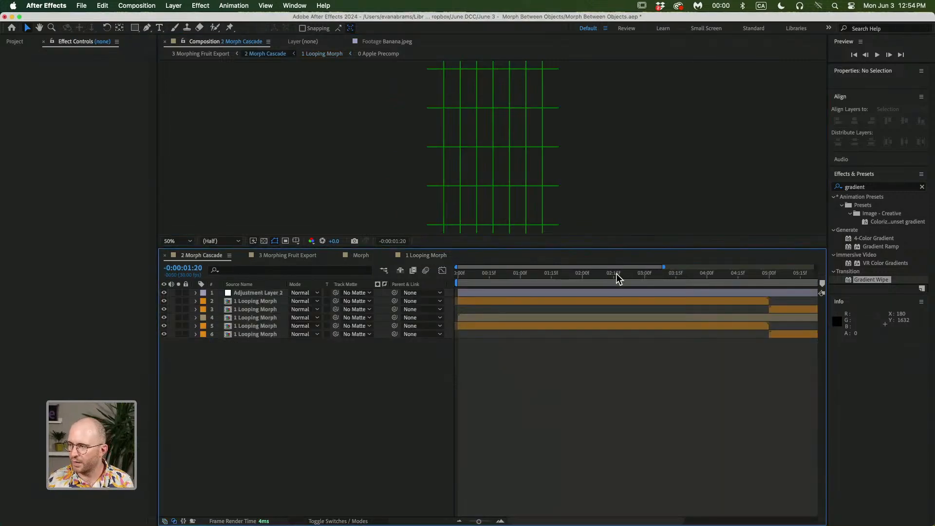
{"action": "left_click_drag", "start_coordinate": [616, 274], "coordinate": [570, 275]}
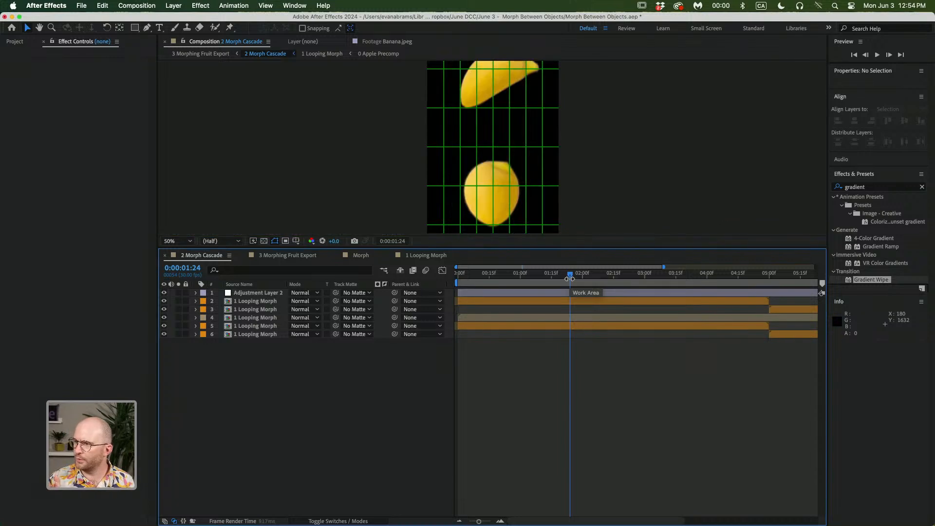
{"action": "left_click_drag", "start_coordinate": [570, 276], "coordinate": [709, 277]}
{"action": "scroll", "coordinate": [562, 221], "scroll_direction": "down", "scroll_amount": 2}
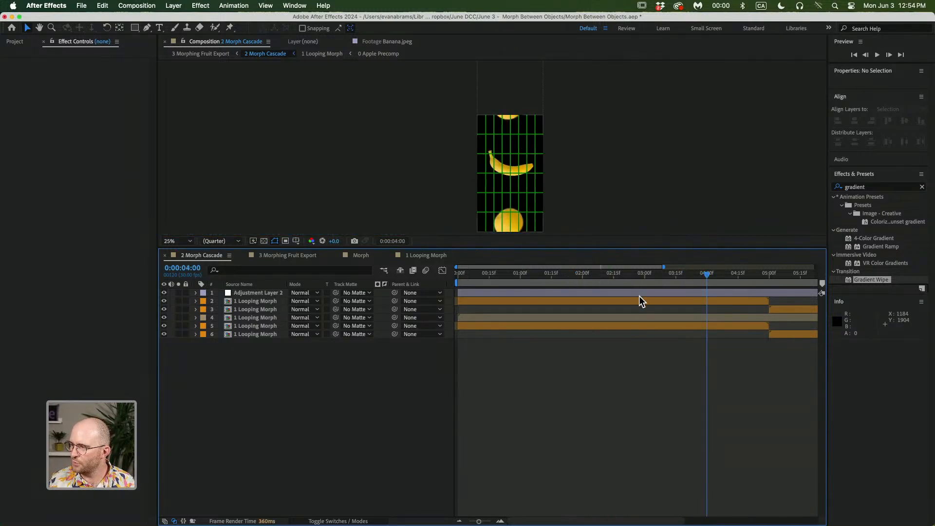
{"action": "double_click", "coordinate": [640, 315]}
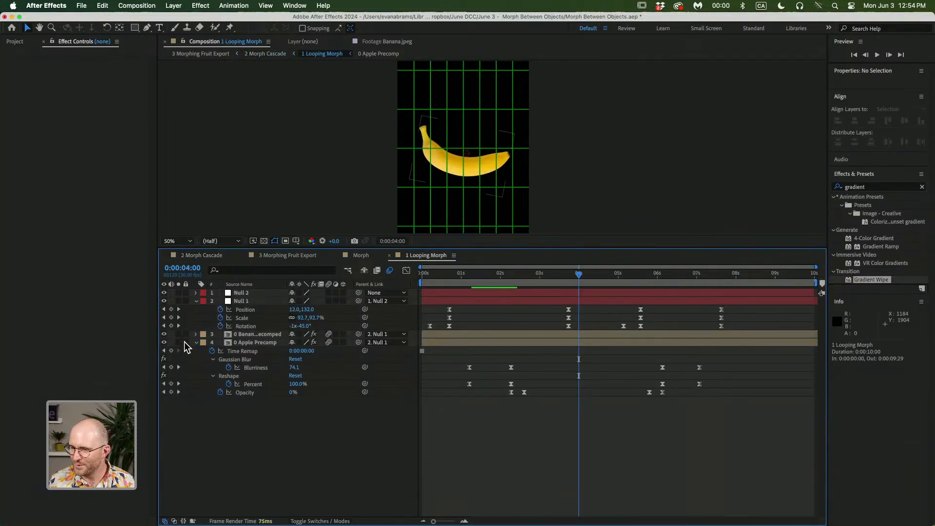
{"action": "left_click_drag", "start_coordinate": [527, 285], "coordinate": [498, 279]}
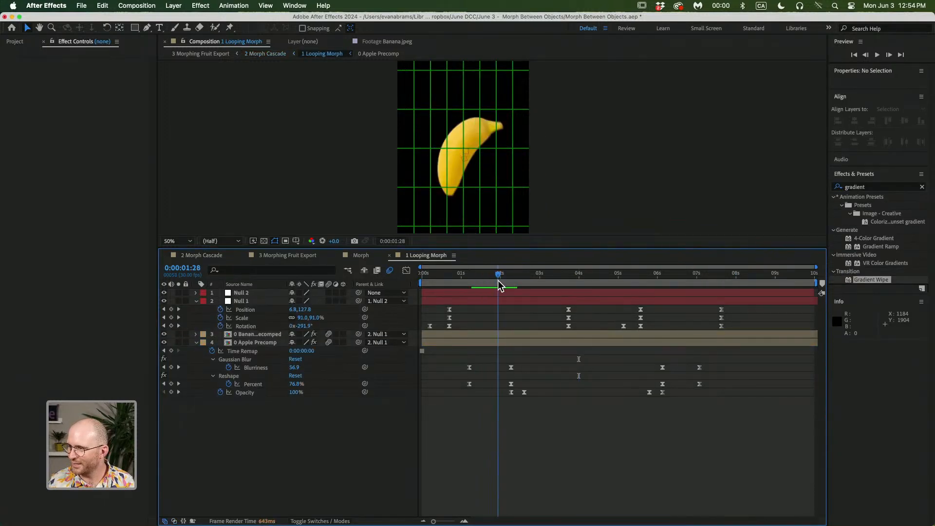
{"action": "key", "text": "Tab"}
{"action": "left_click", "coordinate": [466, 316]}
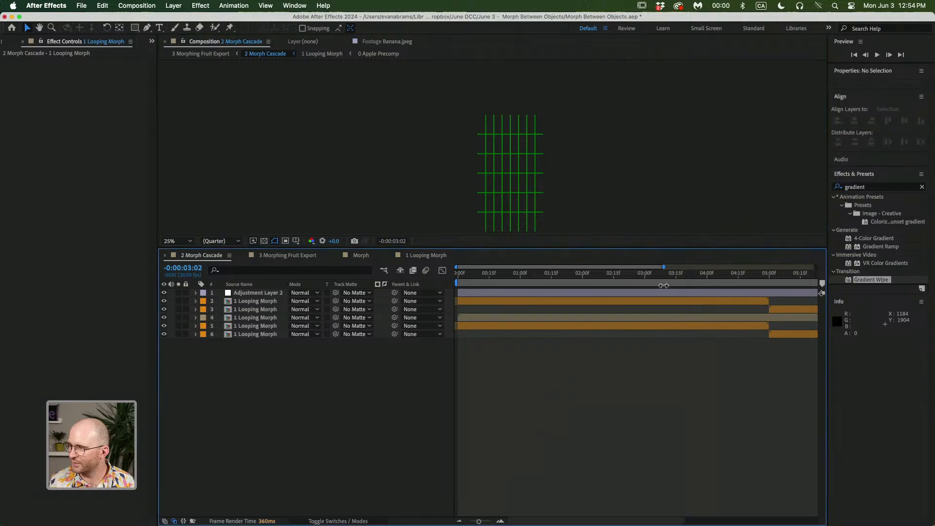
{"action": "left_click_drag", "start_coordinate": [622, 280], "coordinate": [545, 280]}
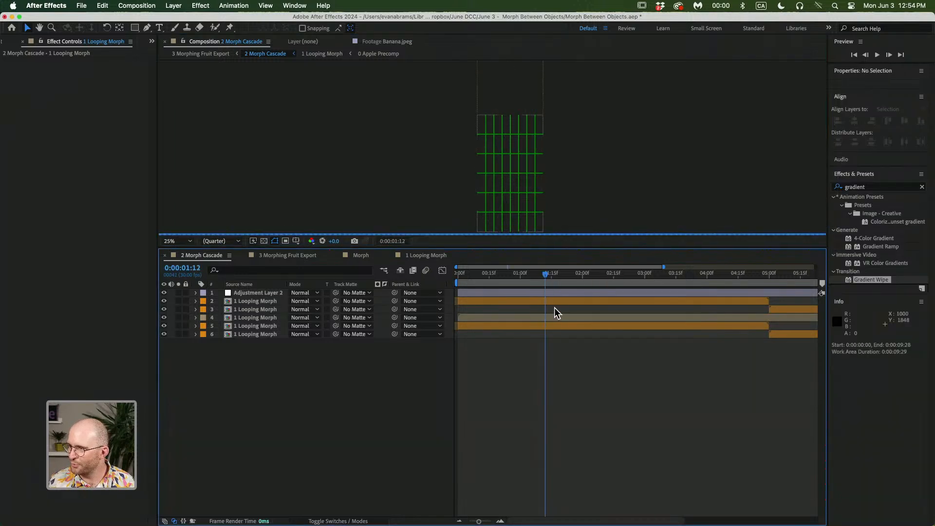
Open the 3 Morphing Fruit Export composition from the composition navigator and preview it by playing and scrubbing
{"action": "key", "text": "Tab"}
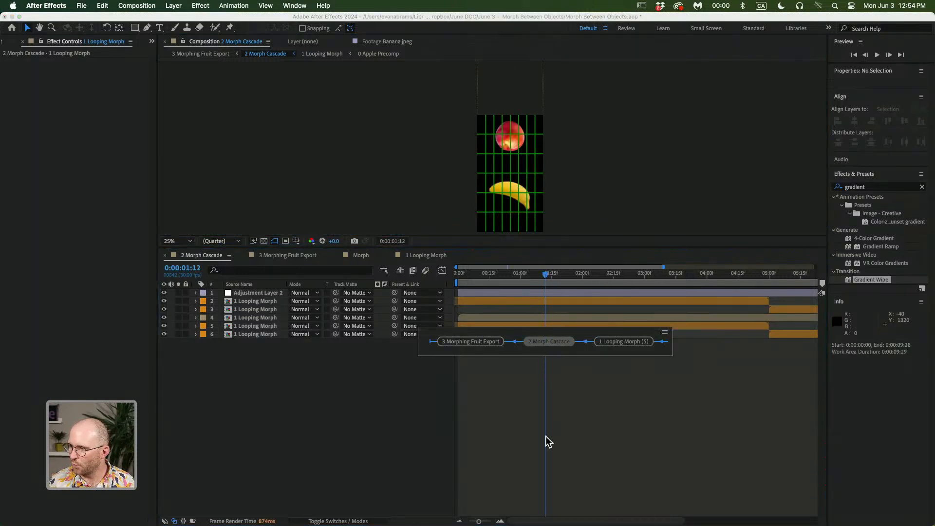
{"action": "left_click", "coordinate": [478, 341]}
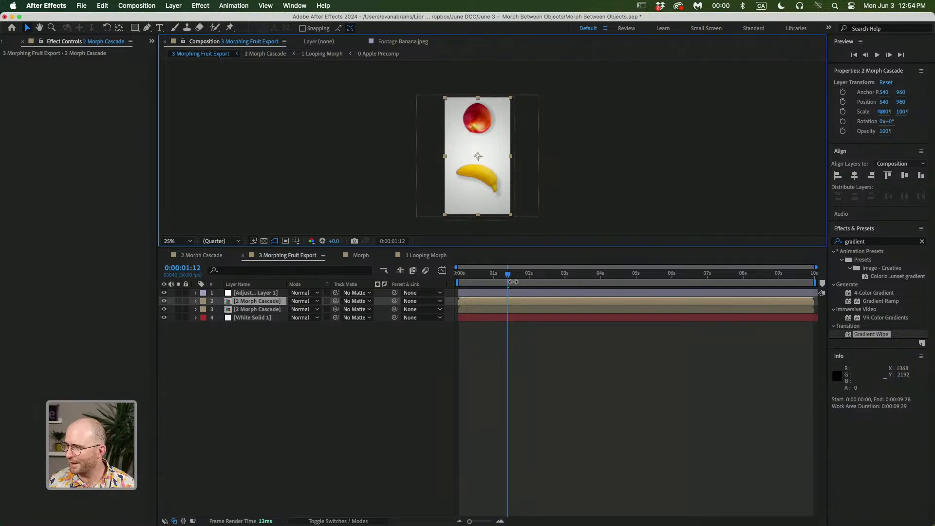
{"action": "left_click_drag", "start_coordinate": [508, 274], "coordinate": [426, 288]}
{"action": "key", "text": "space"}
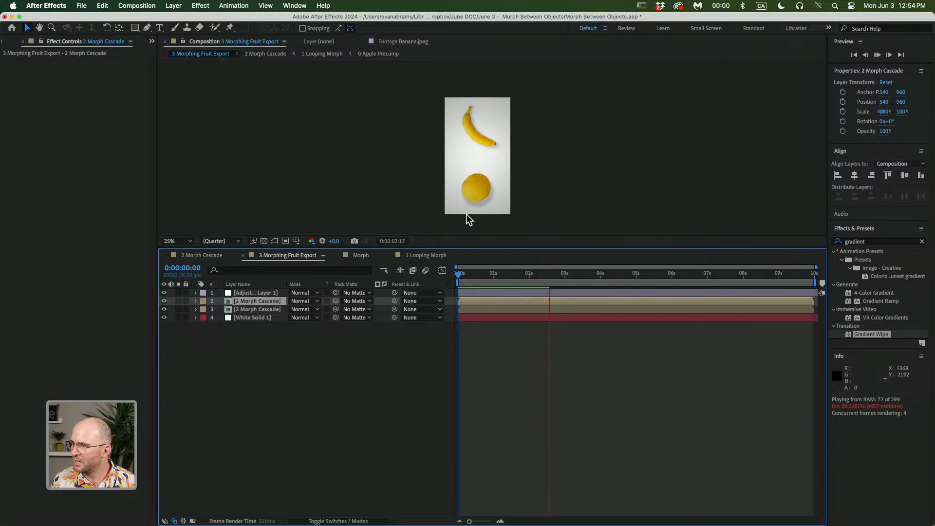
{"action": "key", "text": "space"}
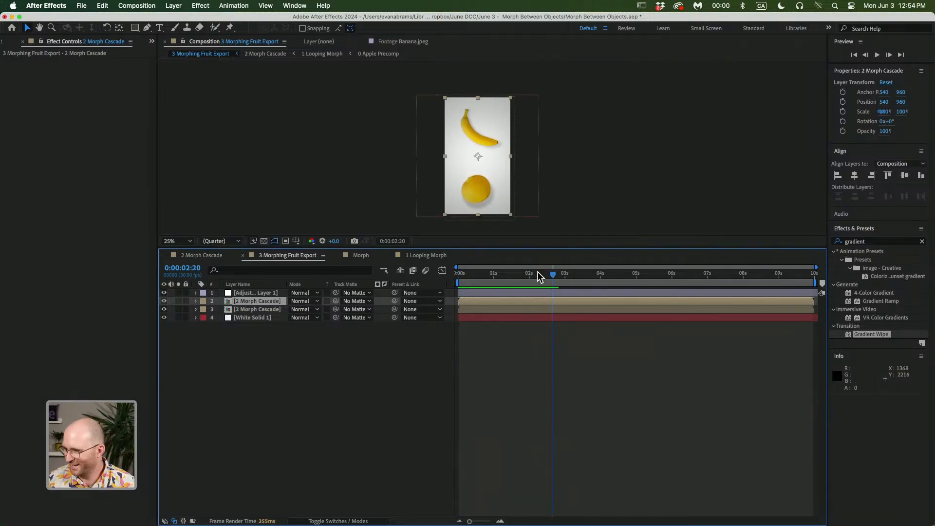
{"action": "left_click_drag", "start_coordinate": [536, 272], "coordinate": [618, 269]}
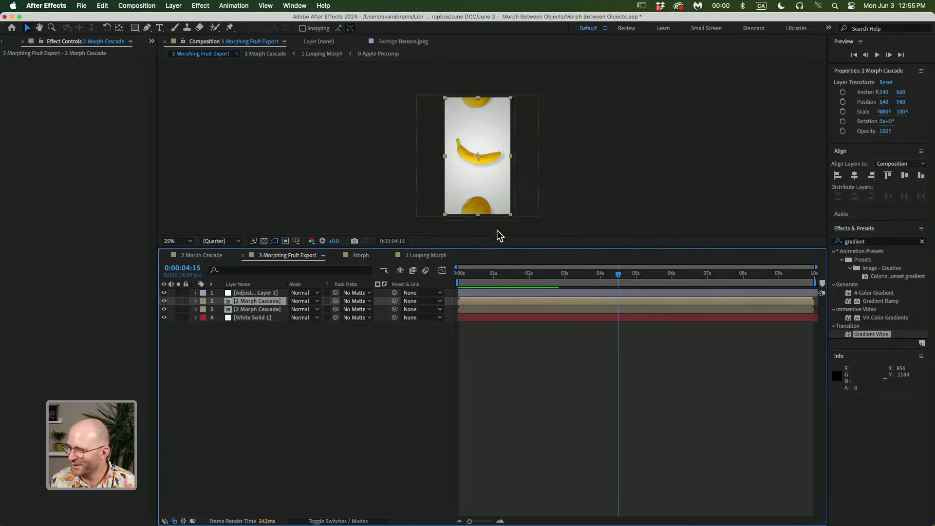
Switch through the Morph and 1 Looping Morph compositions, select the Banana Precomped layer and scrub to review its effects
{"action": "left_click", "coordinate": [485, 353]}
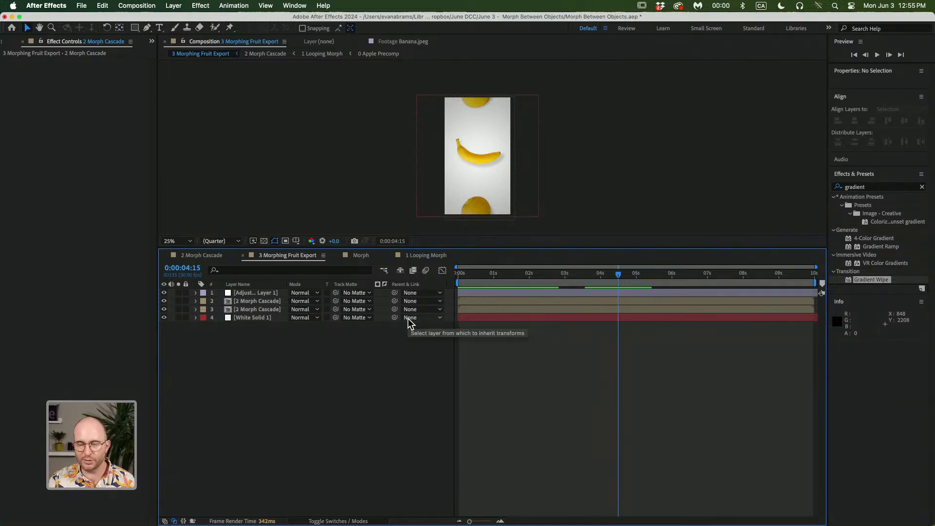
{"action": "left_click", "coordinate": [363, 256]}
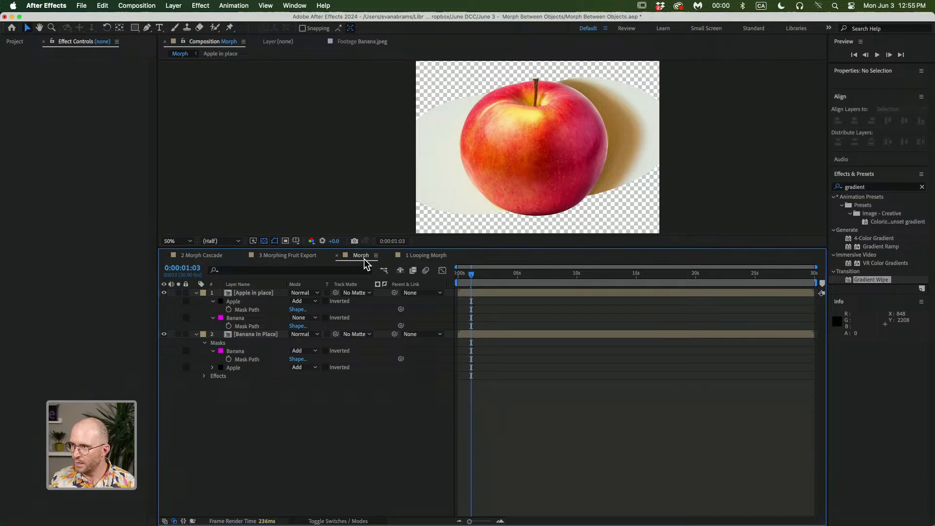
{"action": "left_click", "coordinate": [428, 256]}
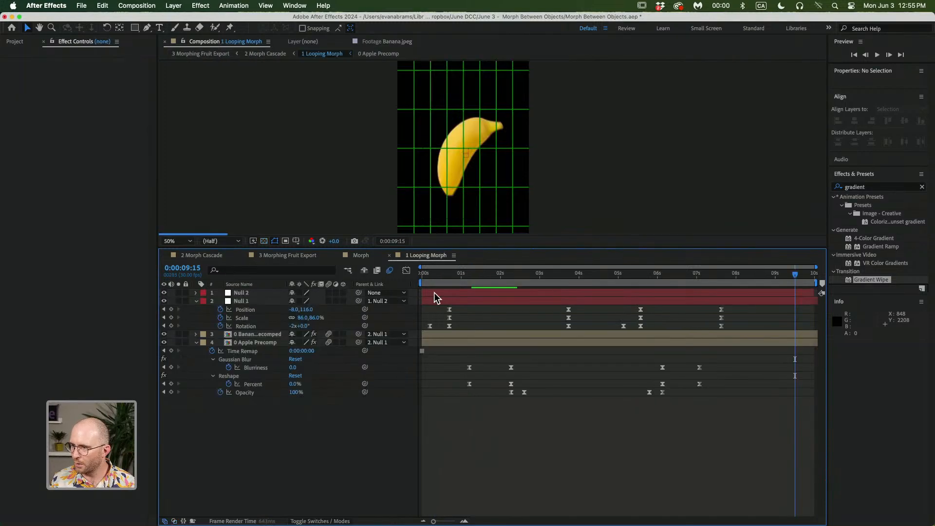
{"action": "double_click", "coordinate": [477, 335]}
{"action": "key", "text": "Tab"}
{"action": "left_click", "coordinate": [436, 337]}
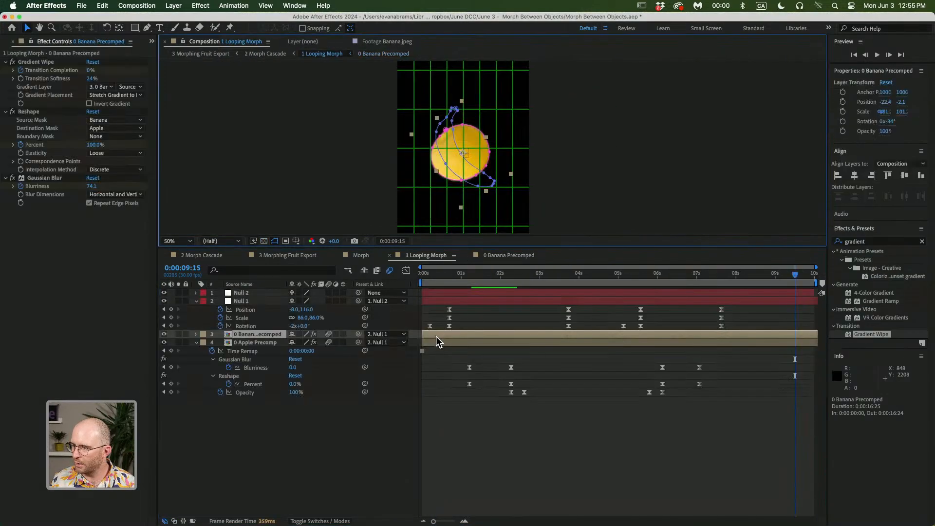
{"action": "left_click_drag", "start_coordinate": [540, 277], "coordinate": [547, 296]}
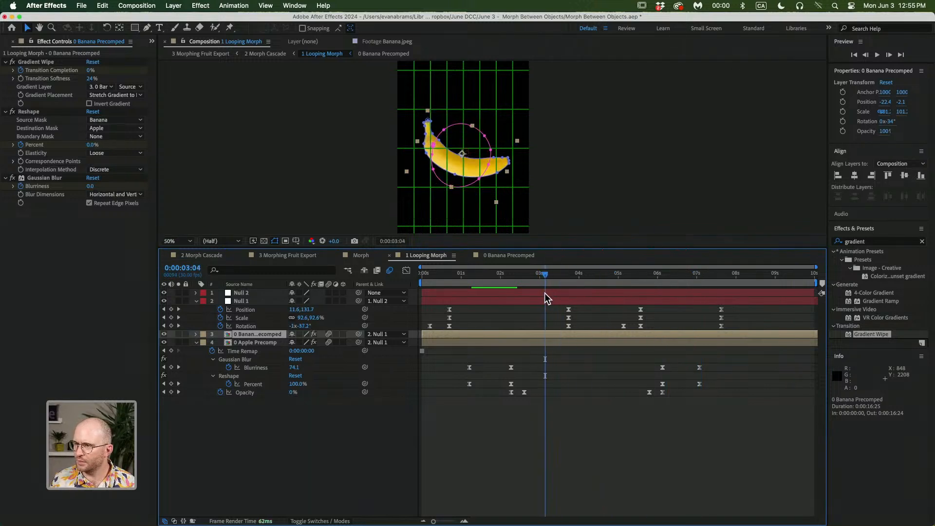
{"action": "left_click", "coordinate": [554, 434]}
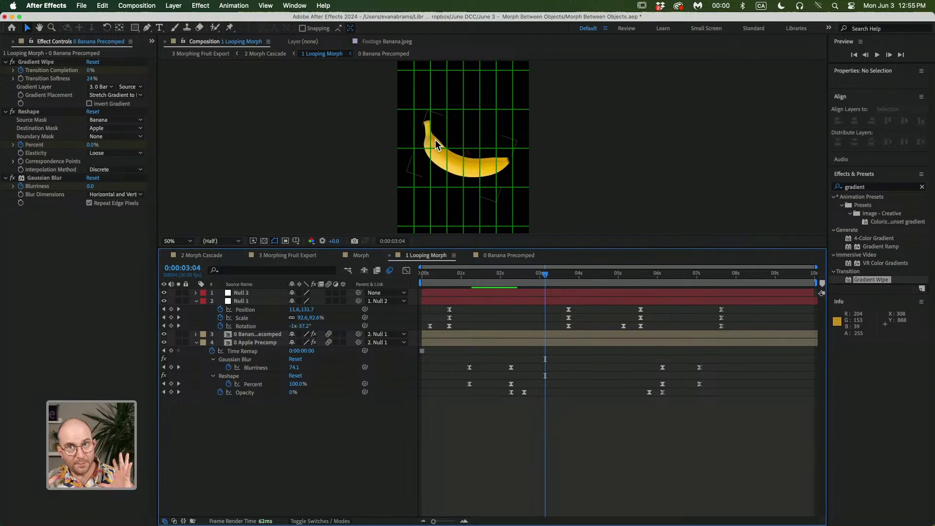